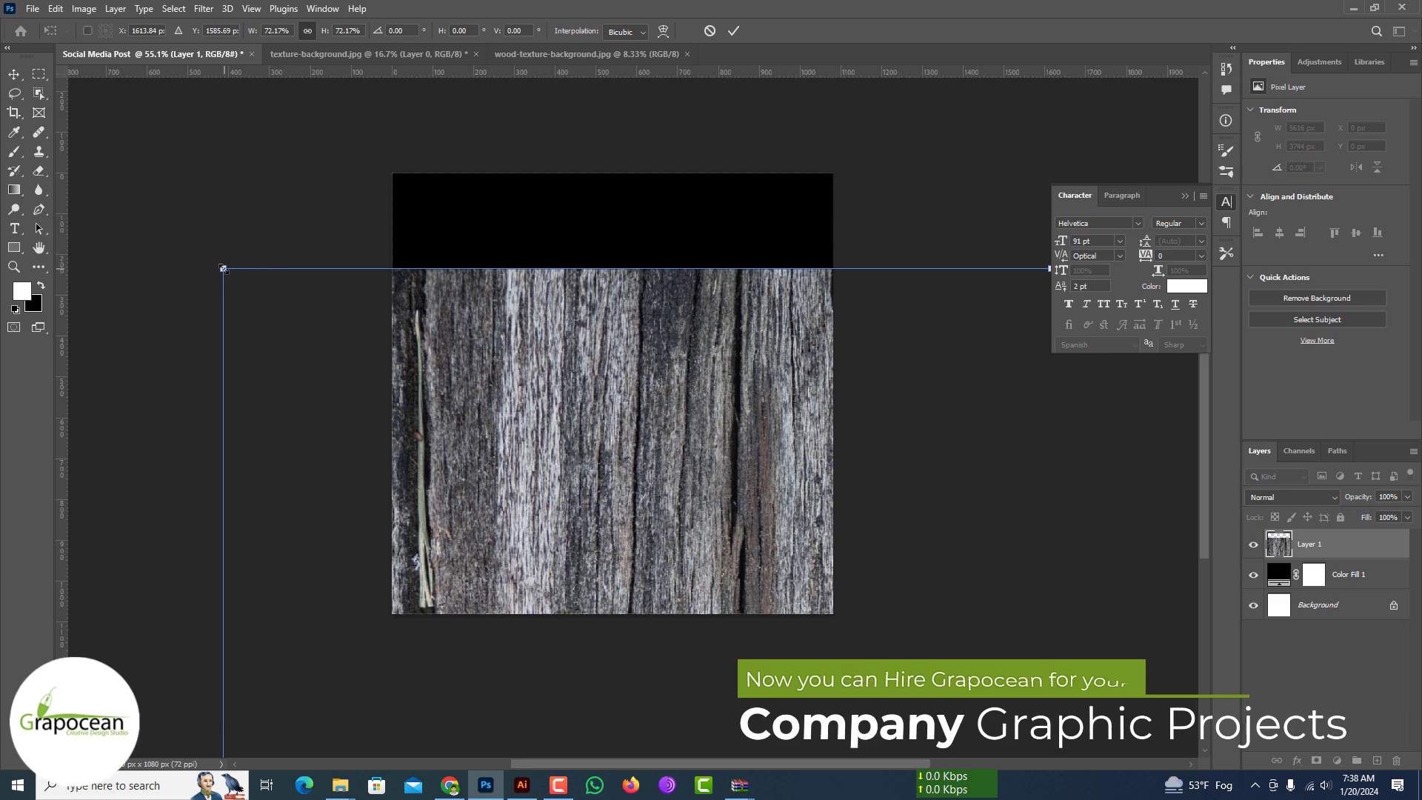
Scale the wood texture down proportionally and reposition it across the lower part of the square canvas
left_click_drag(223, 268, 525, 470)
left_click_drag(686, 562, 348, 356)
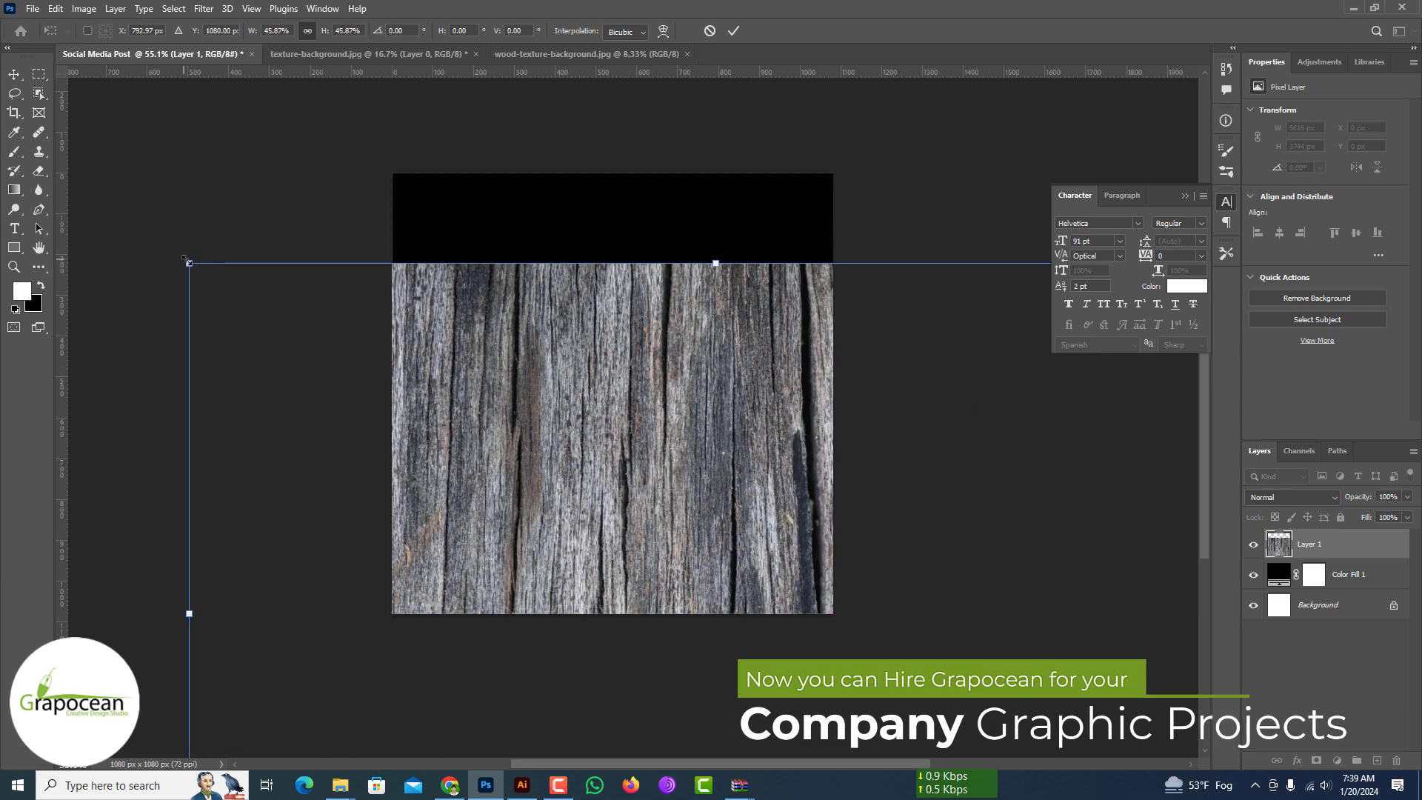
left_click_drag(188, 263, 442, 431)
left_click_drag(458, 490, 343, 488)
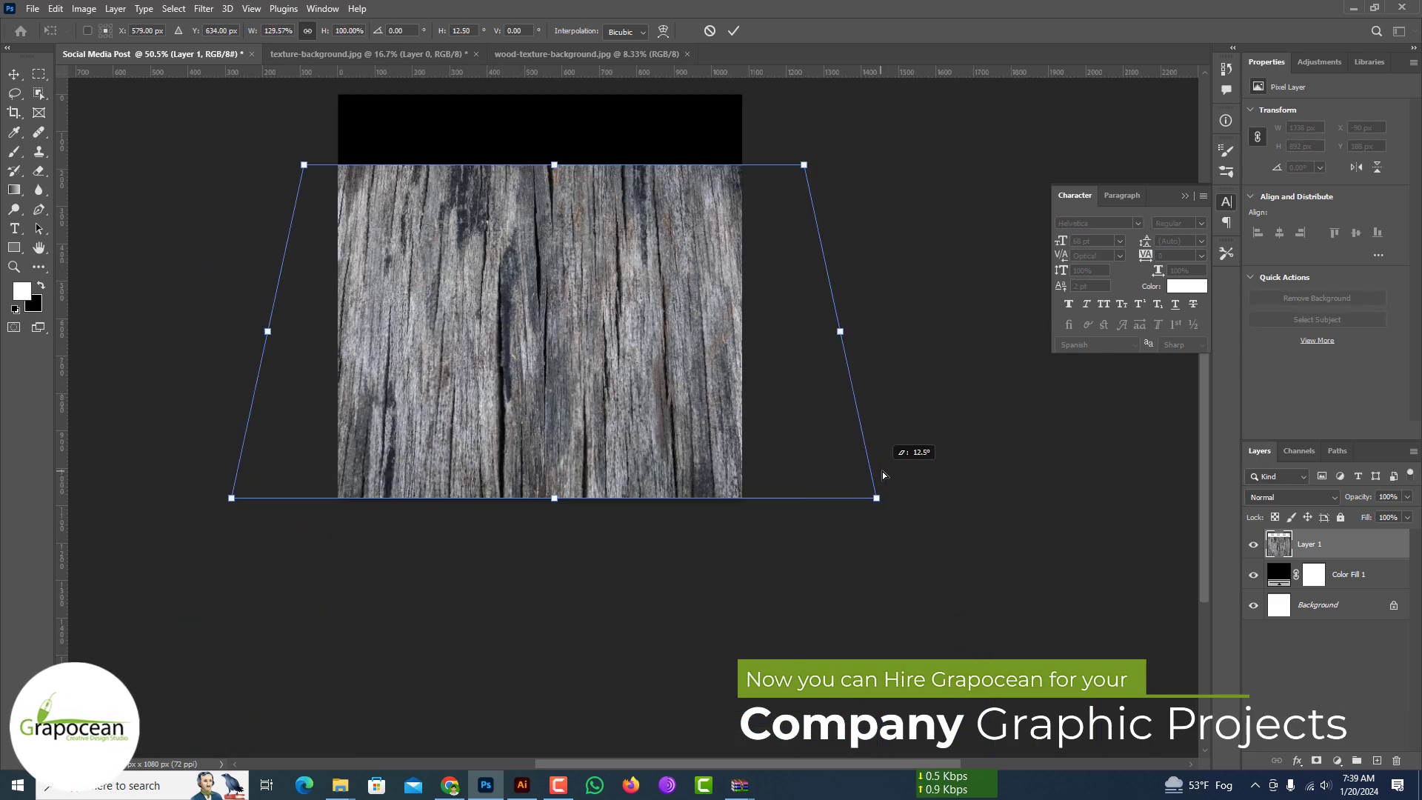
Apply a perspective transform to the wood texture, narrowing its upper edge and spreading its base well beyond the canvas
left_click_drag(868, 477, 928, 431)
left_click_drag(304, 165, 394, 163)
key("ctrl+z")
left_click_drag(918, 498, 1050, 495)
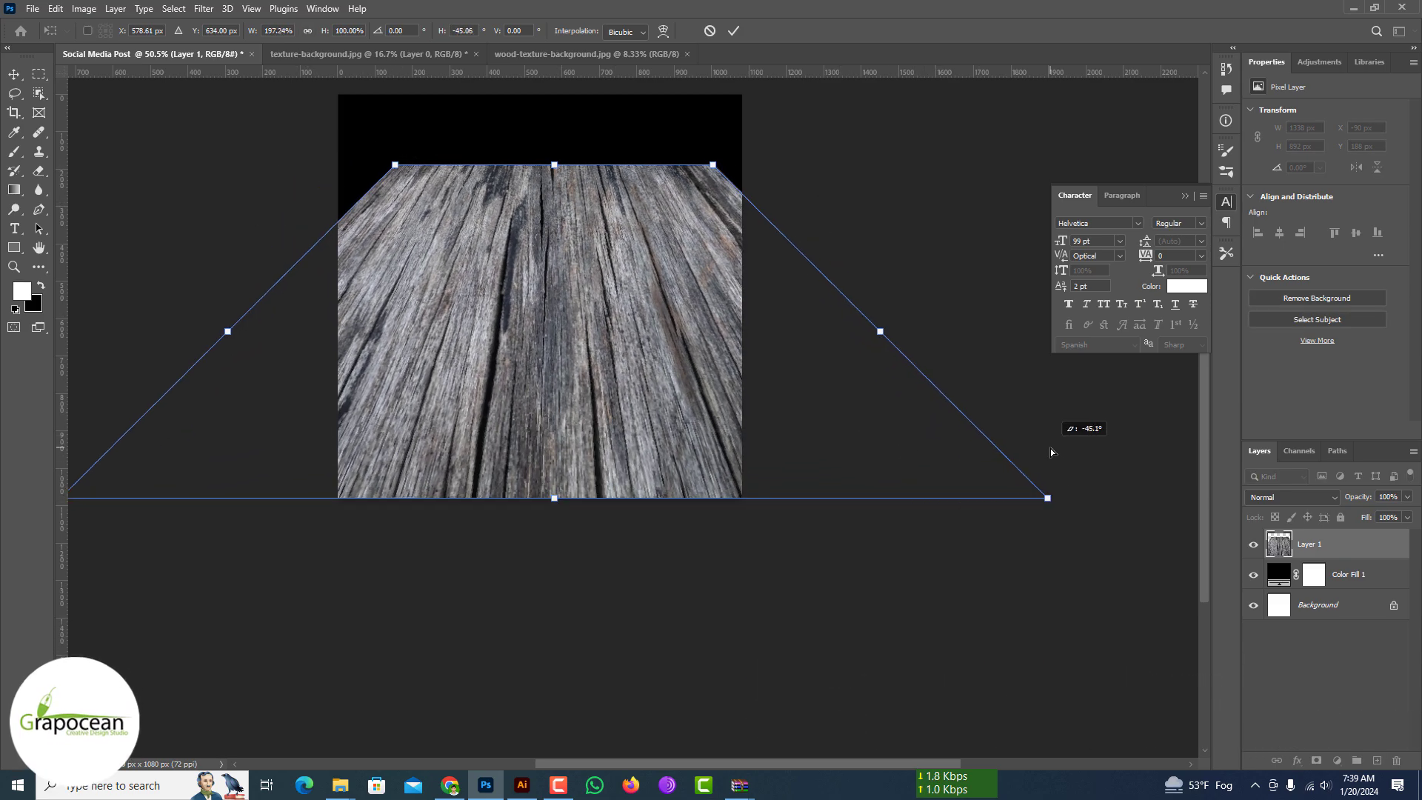
Move the wood floor lower and widen its perspective base to about 5134 px so the planks recede strongly
left_click_drag(533, 301, 530, 434)
left_click_drag(1036, 637, 1069, 162)
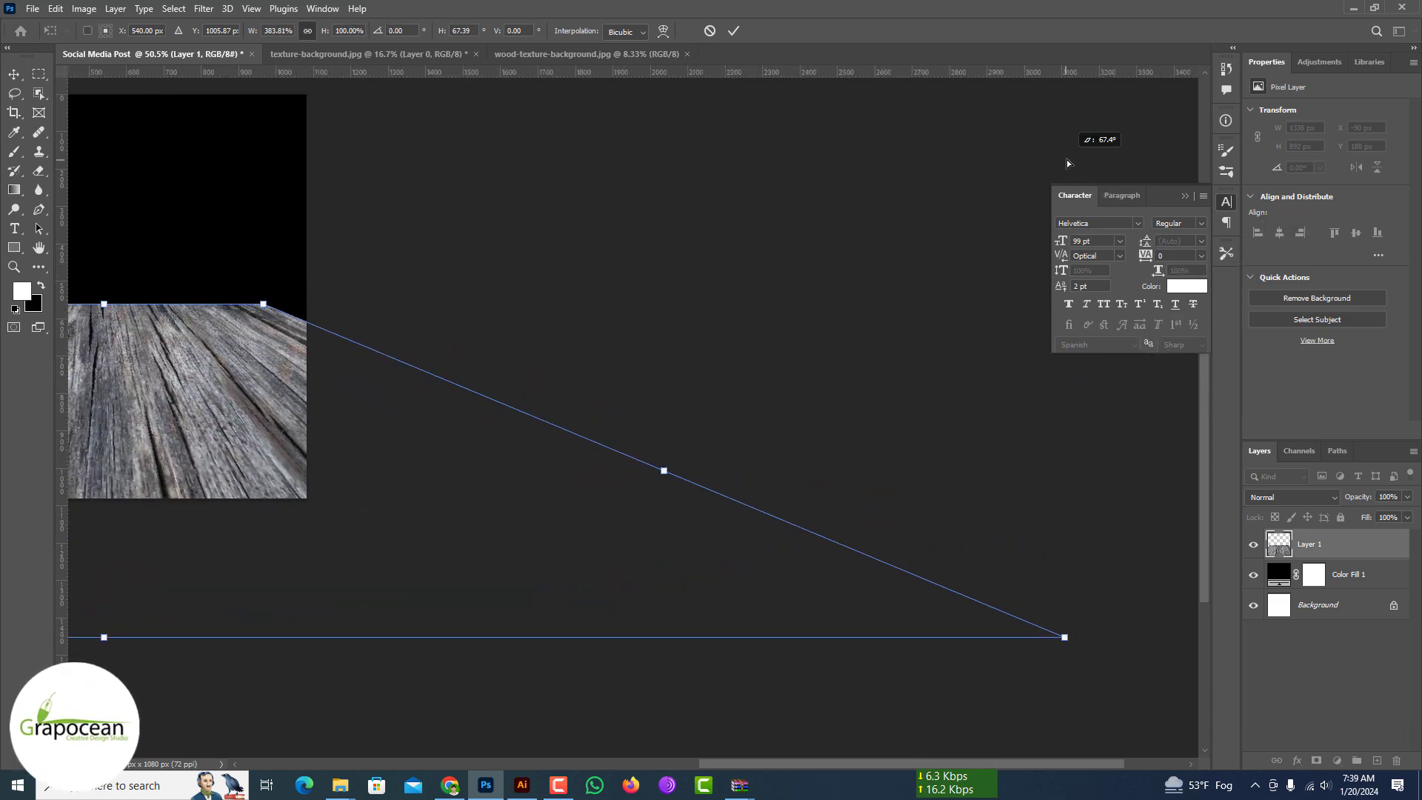
scroll(719, 519, "down", 8)
left_click_drag(919, 763, 733, 763)
scroll(682, 397, "up", 5)
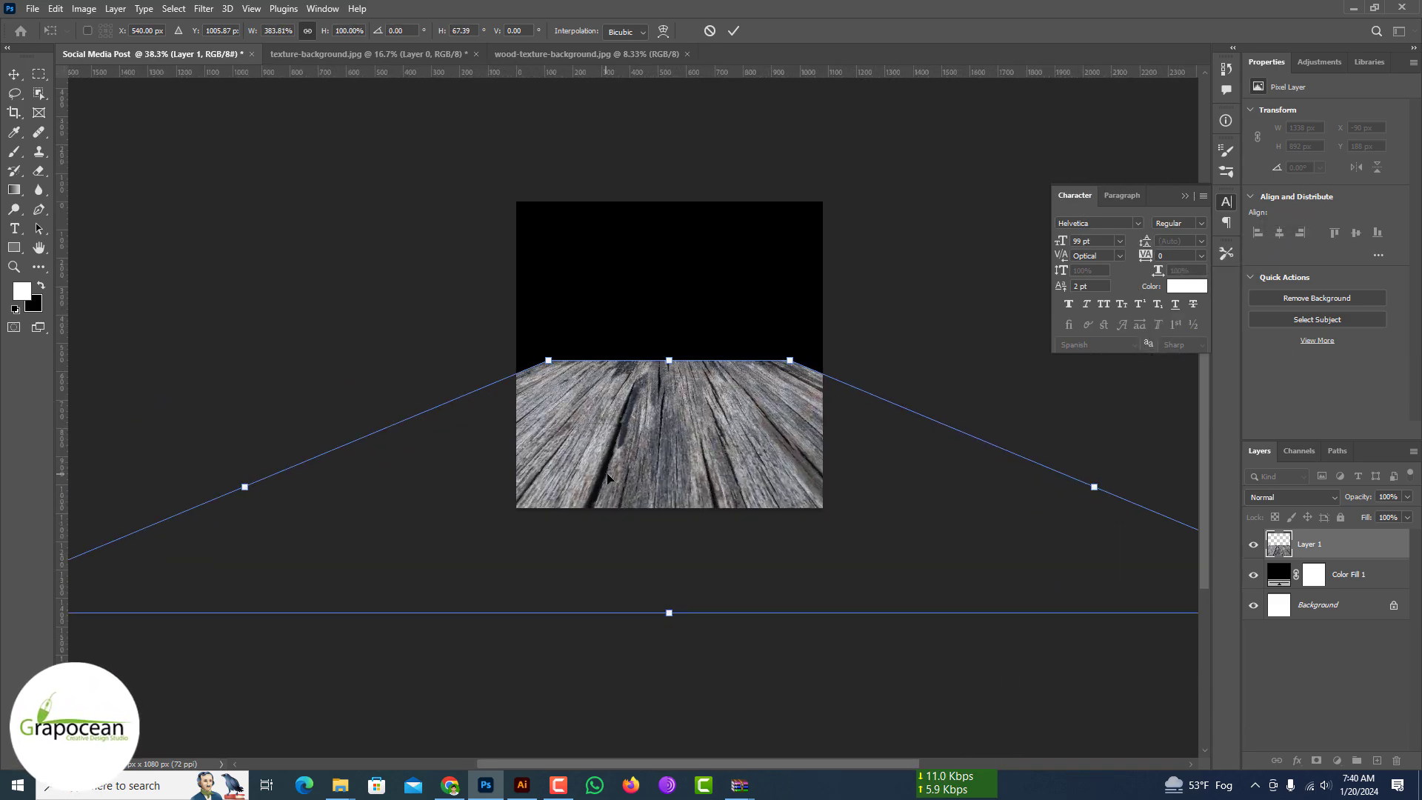
left_click_drag(644, 478, 590, 525)
scroll(683, 471, "up", 5)
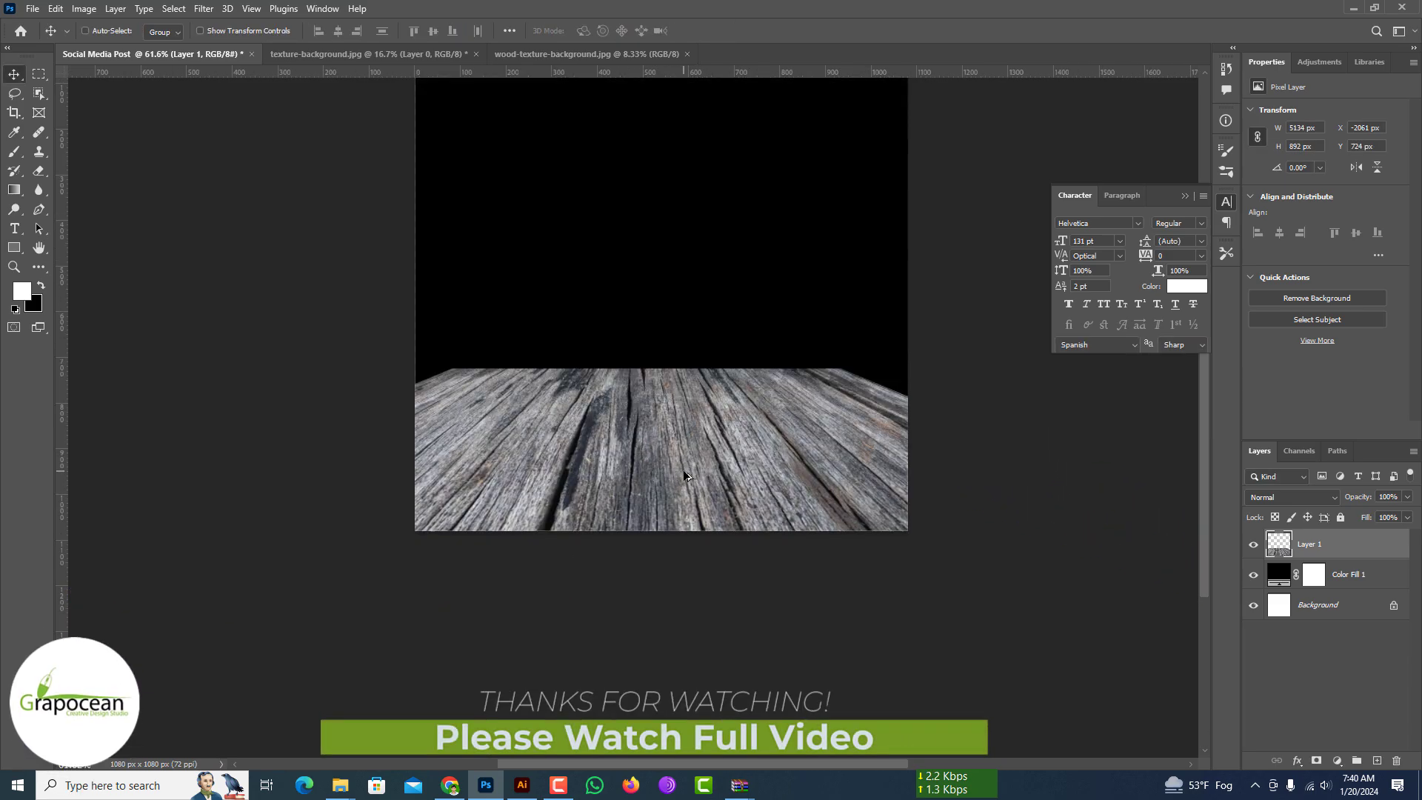
Enlarge the wood floor to about 144.69% and align it so it fills the full width of the canvas's lower third
left_click_drag(683, 471, 698, 463)
key("ctrl+t")
scroll(604, 446, "down", 6)
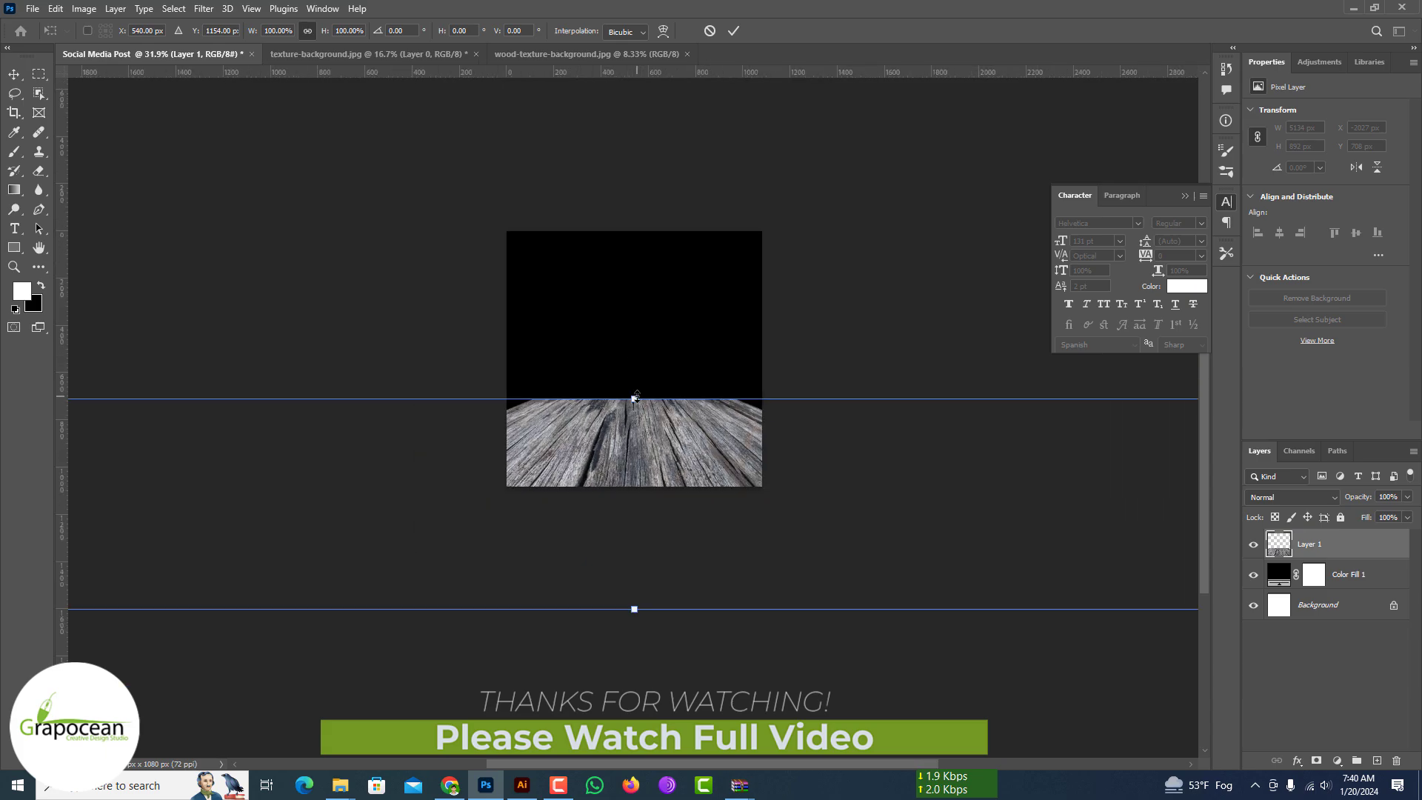
left_click_drag(638, 399, 656, 359)
left_click_drag(668, 437, 670, 472)
left_click_drag(634, 394, 634, 385)
left_click_drag(639, 418, 638, 427)
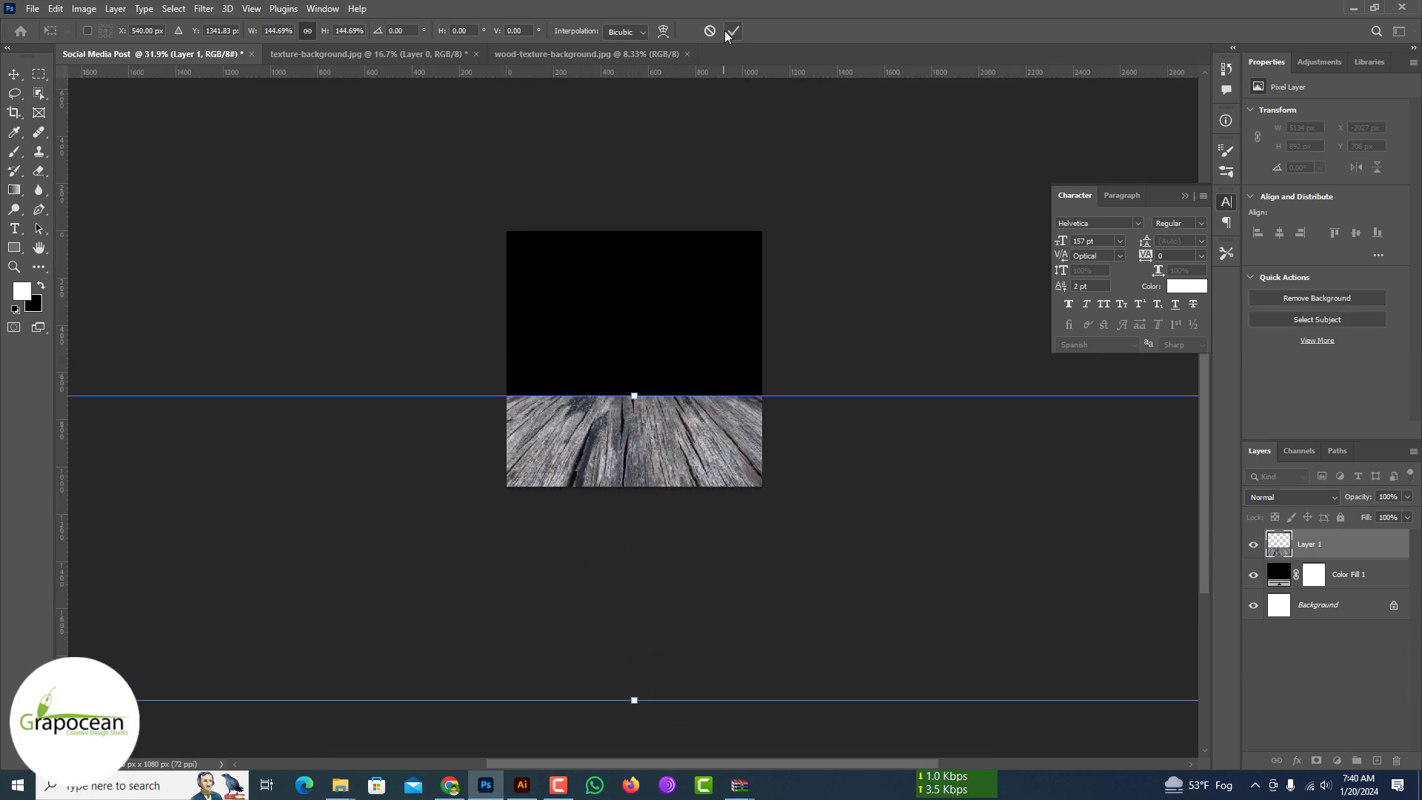
key("Return")
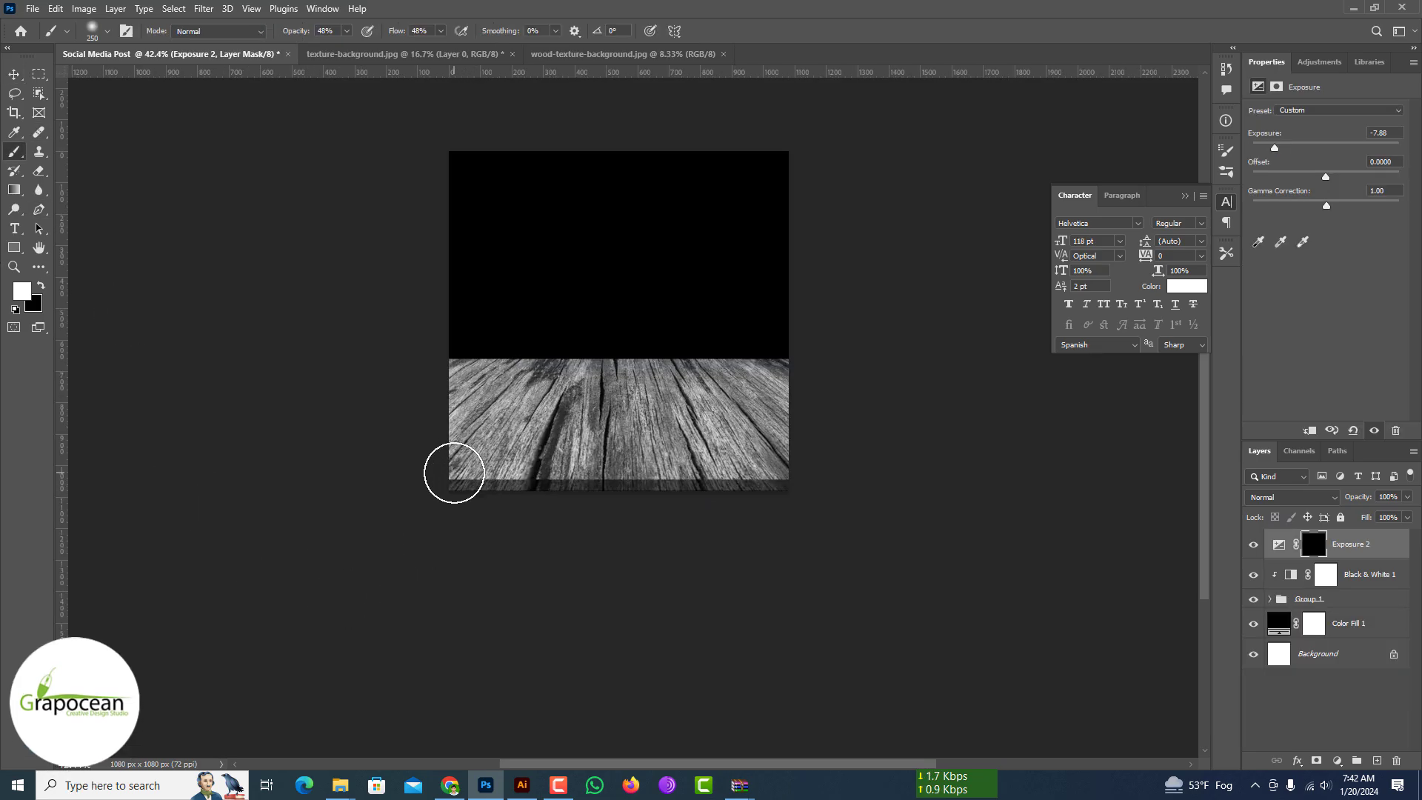
Paint on the Exposure 2 layer mask with a 600 px soft brush to darken the wood floor's side and lower edges
key("bracketright")
key("bracketright")
key("bracketright")
key("bracketright")
mouse_move(441, 340)
left_mouse_down()
mouse_move(397, 429)
mouse_move(495, 590)
mouse_move(440, 653)
left_mouse_up()
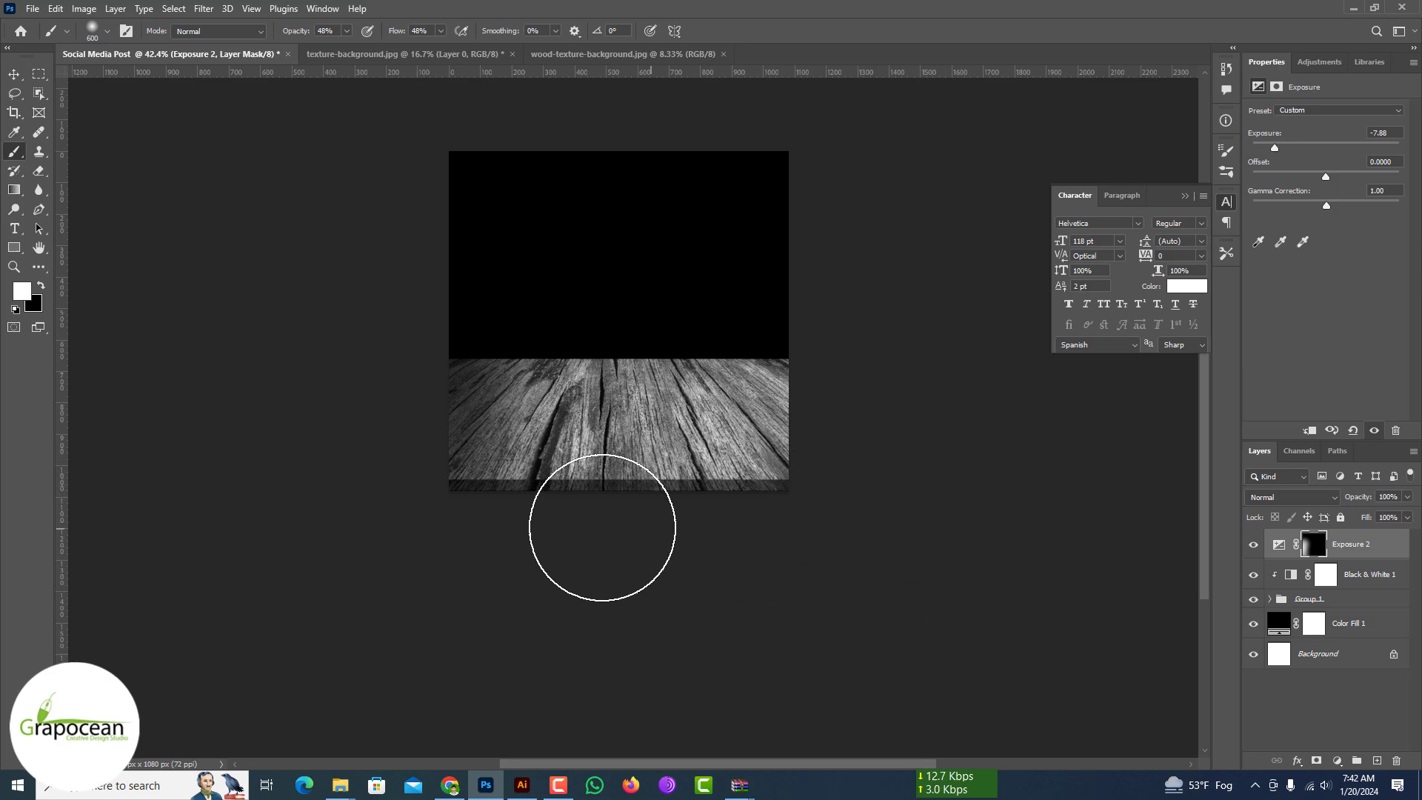
mouse_move(602, 527)
left_mouse_down()
mouse_move(324, 501)
mouse_move(997, 517)
mouse_move(833, 323)
left_mouse_up()
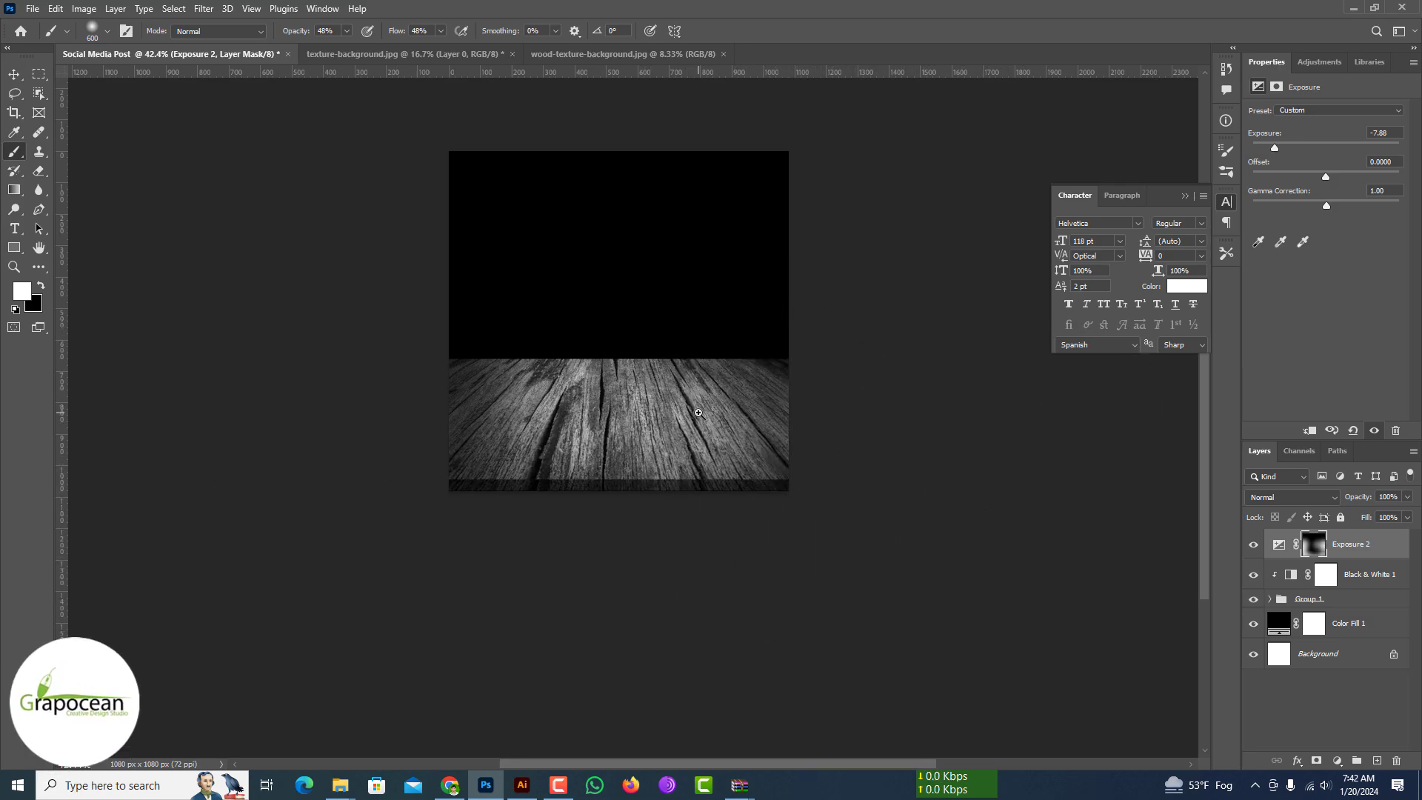
scroll(699, 418, "up", 2)
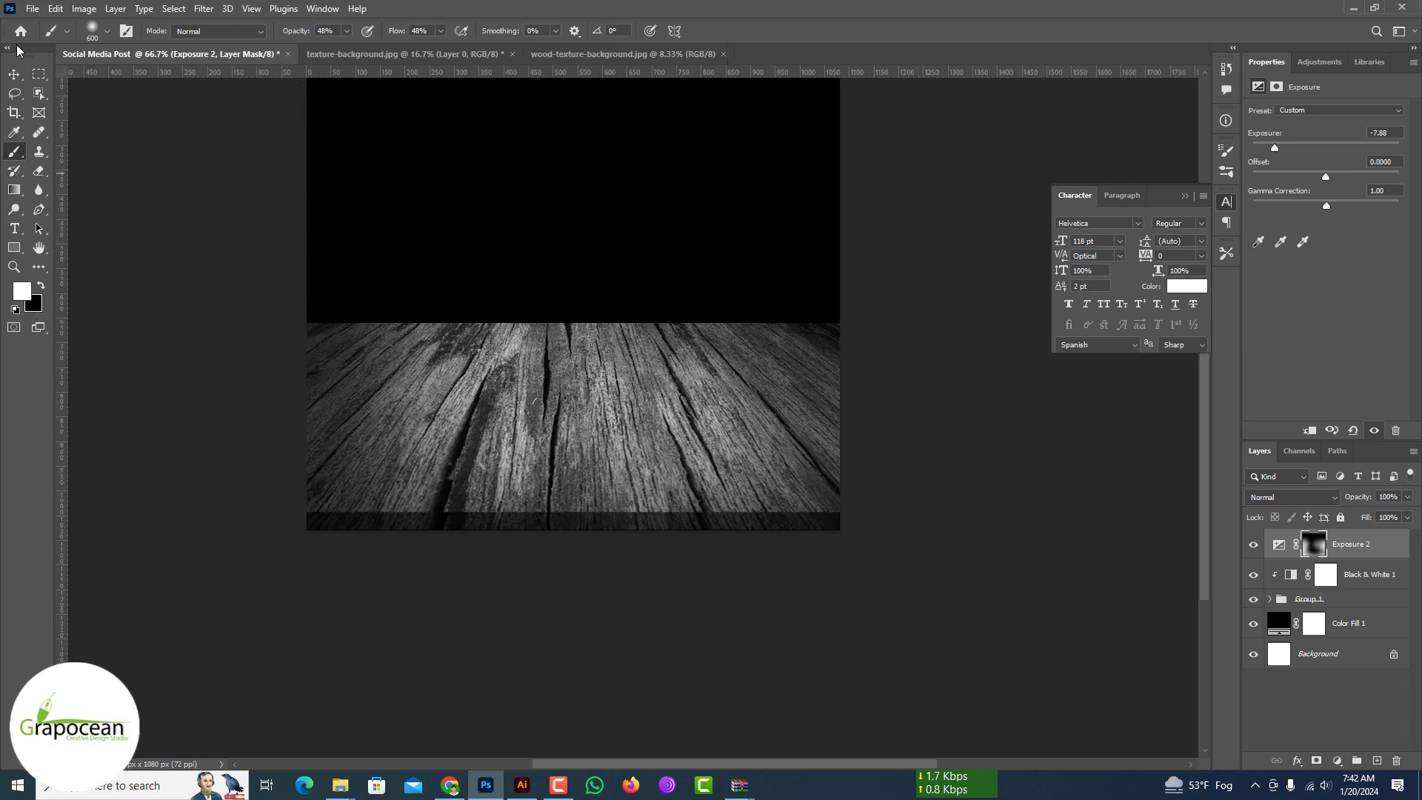
Switch to Illustrator for the smartwatch artwork, then place it in the Photoshop post, scaled to about 508 x 568 px and standing on the wood floor
left_click(14, 74)
scroll(722, 526, "down", 3)
scroll(700, 513, "up", 3)
scroll(702, 529, "down", 6)
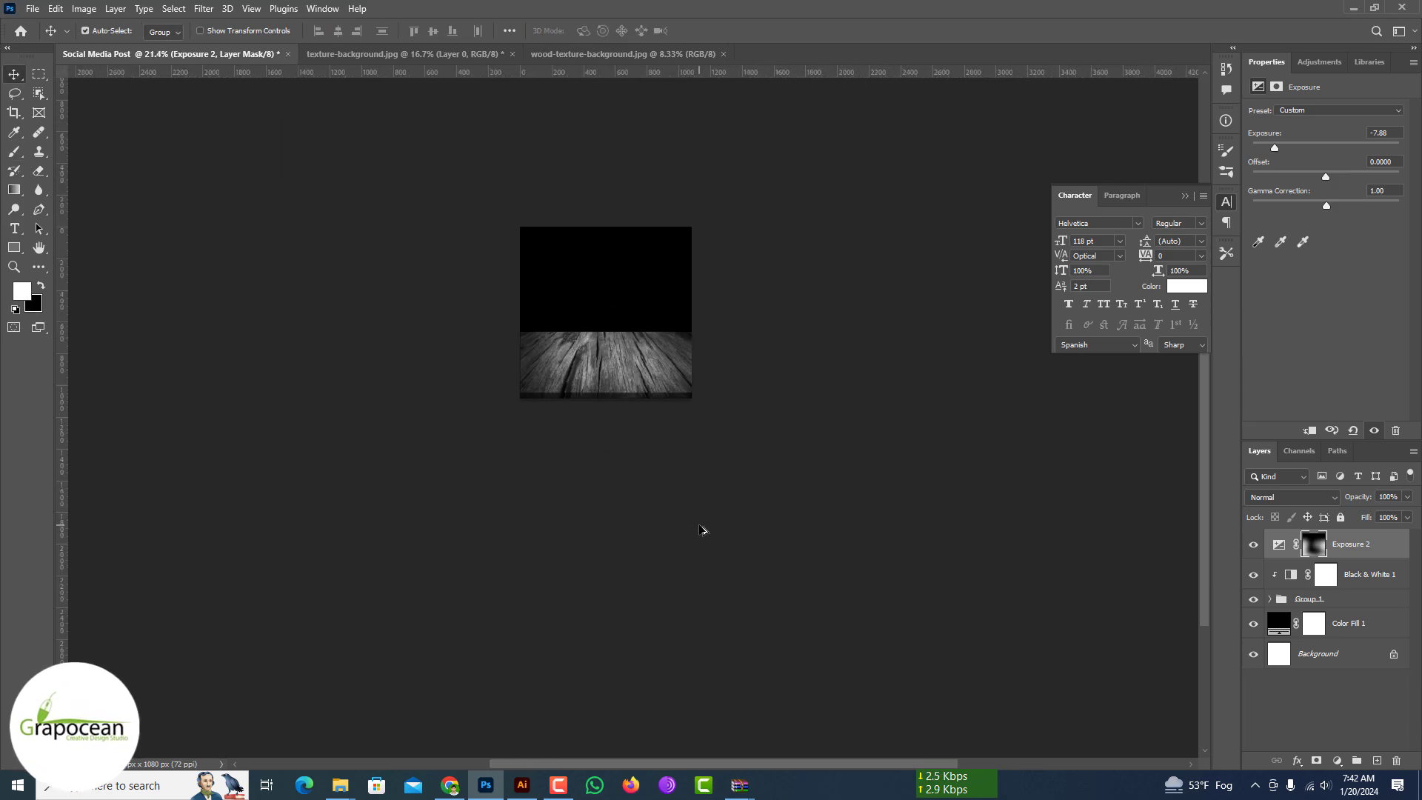
scroll(652, 400, "up", 2)
left_click(519, 778)
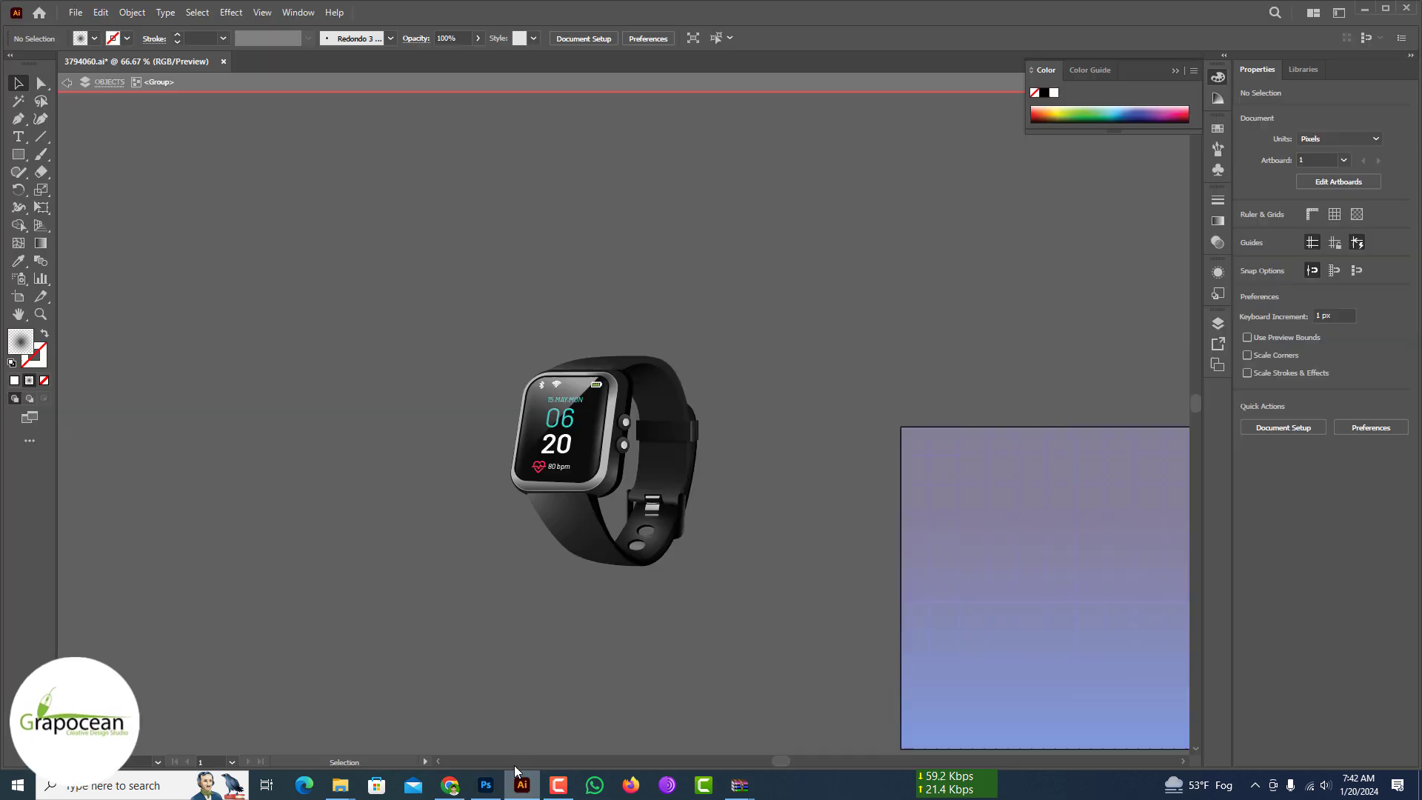
left_click_drag(604, 459, 599, 493)
left_click_drag(598, 366, 637, 351)
left_click_drag(603, 303, 576, 309)
left_click(734, 30)
scroll(577, 326, "up", 2)
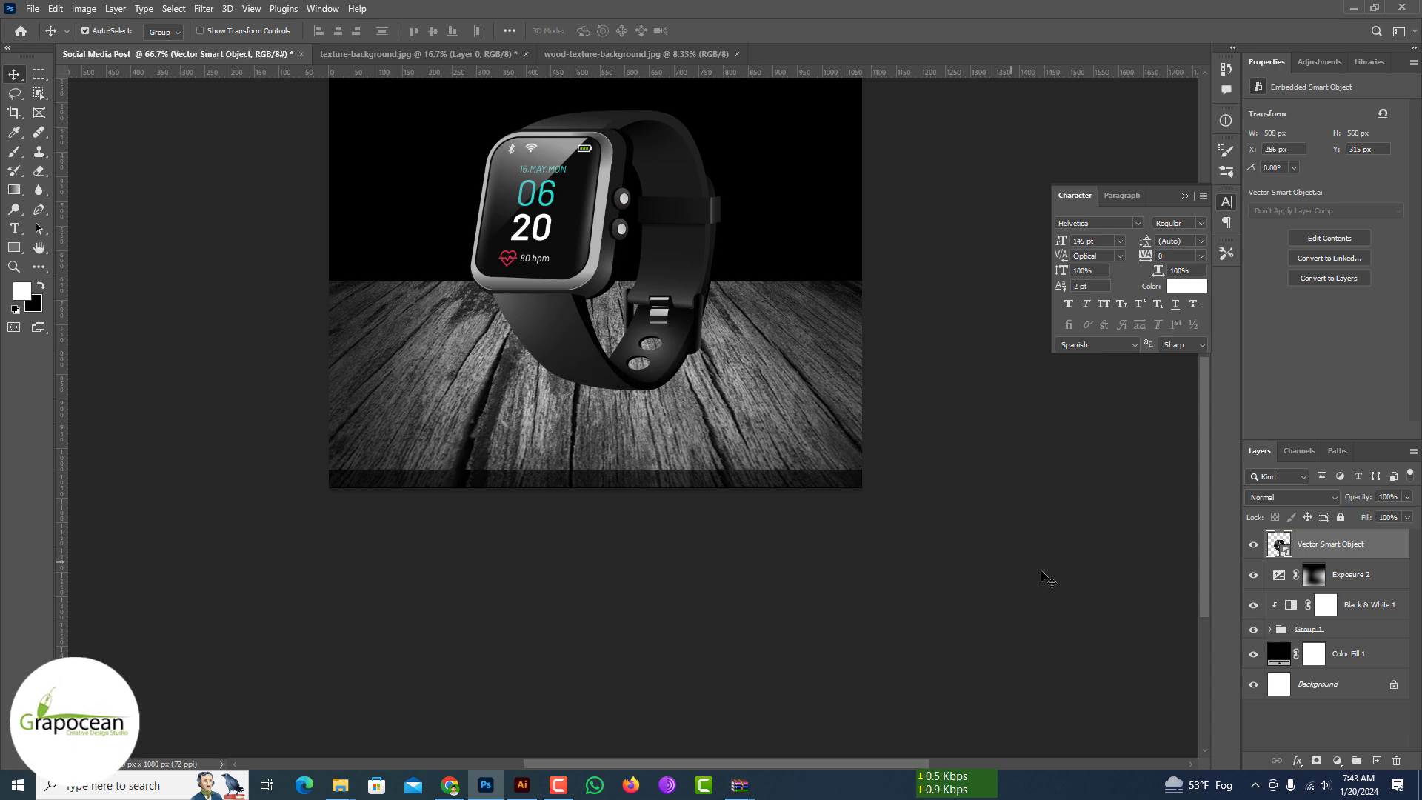
Flatten the Soft Round brush into a 250 px ellipse and paint a contact shadow under the watch on the Exposure 2 mask
left_click(1313, 574)
right_click(622, 407)
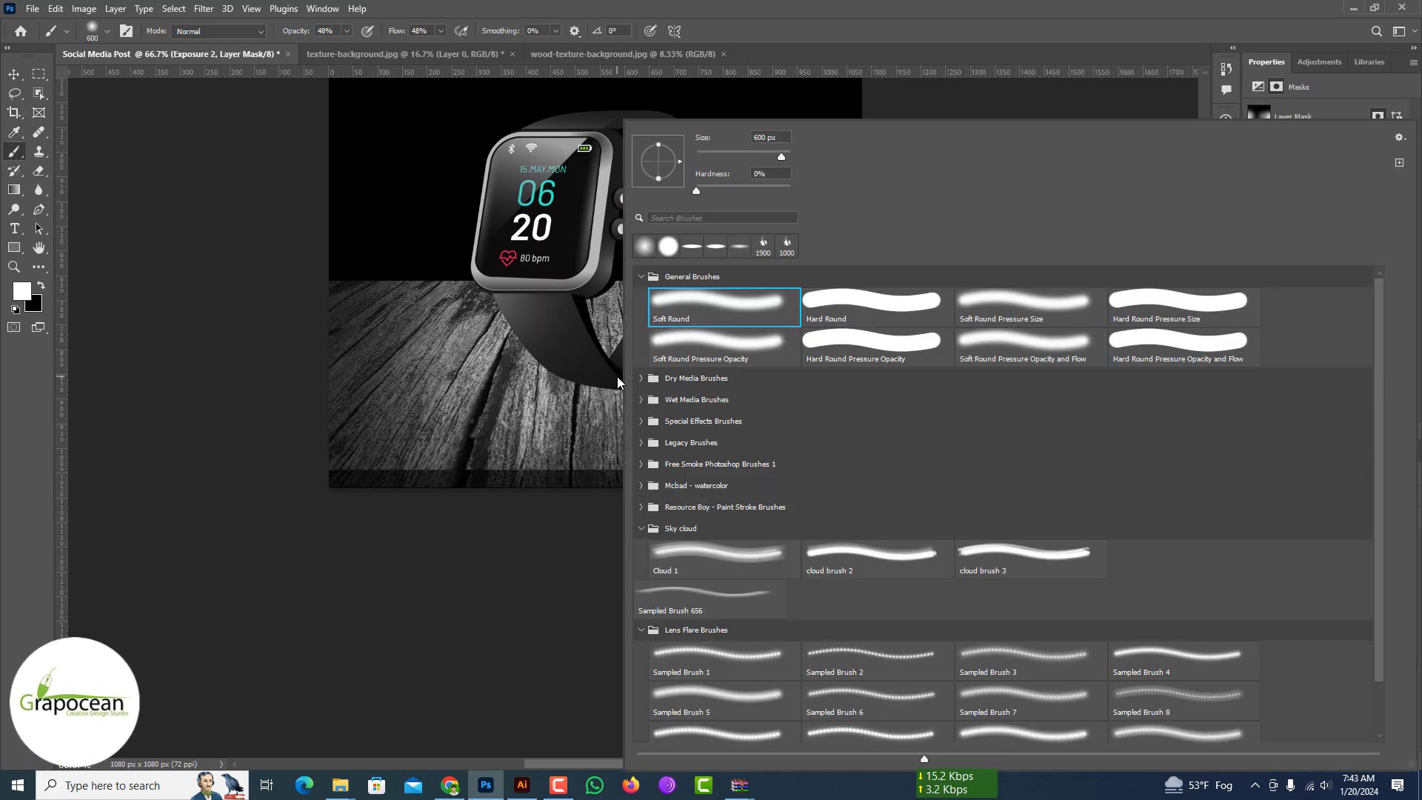
left_click(680, 165)
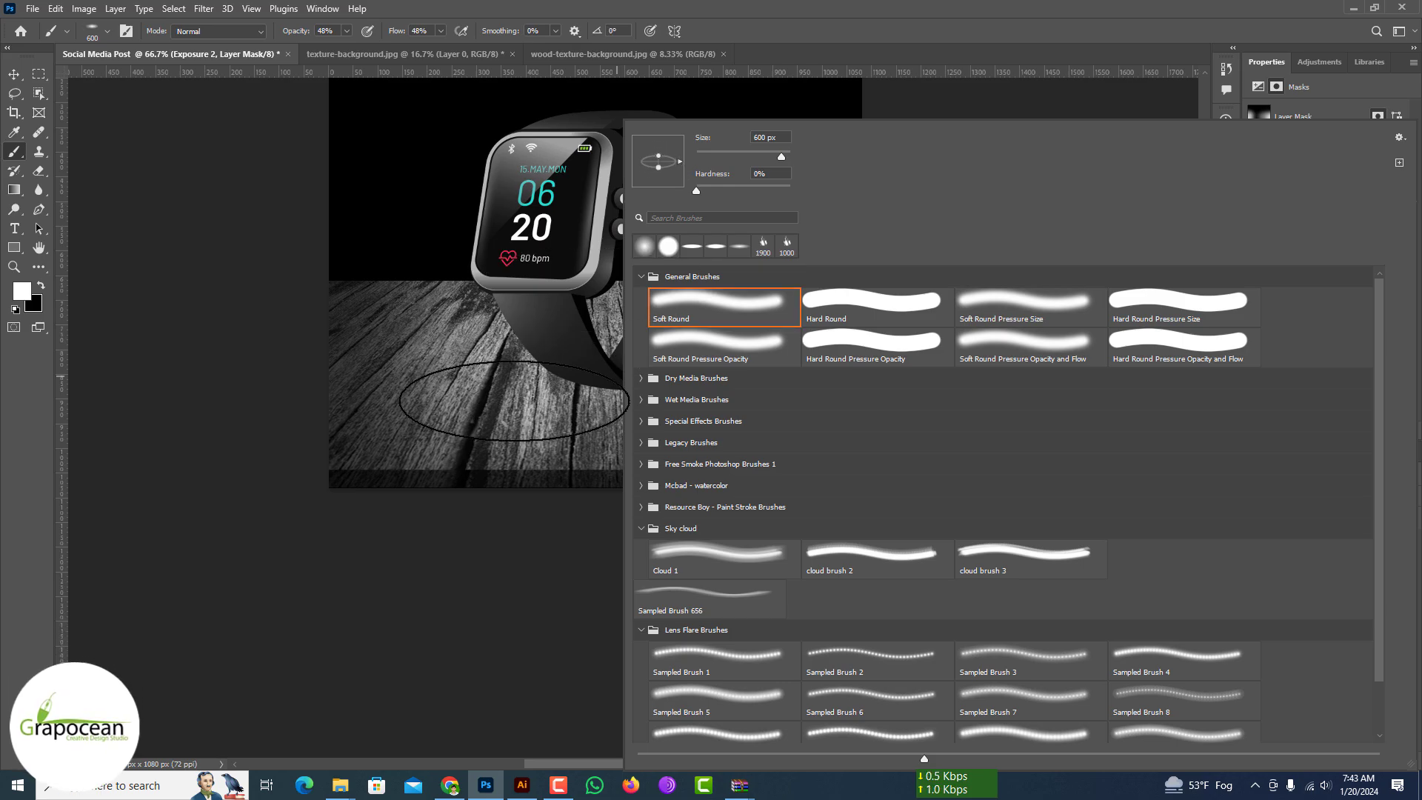
left_click(550, 389)
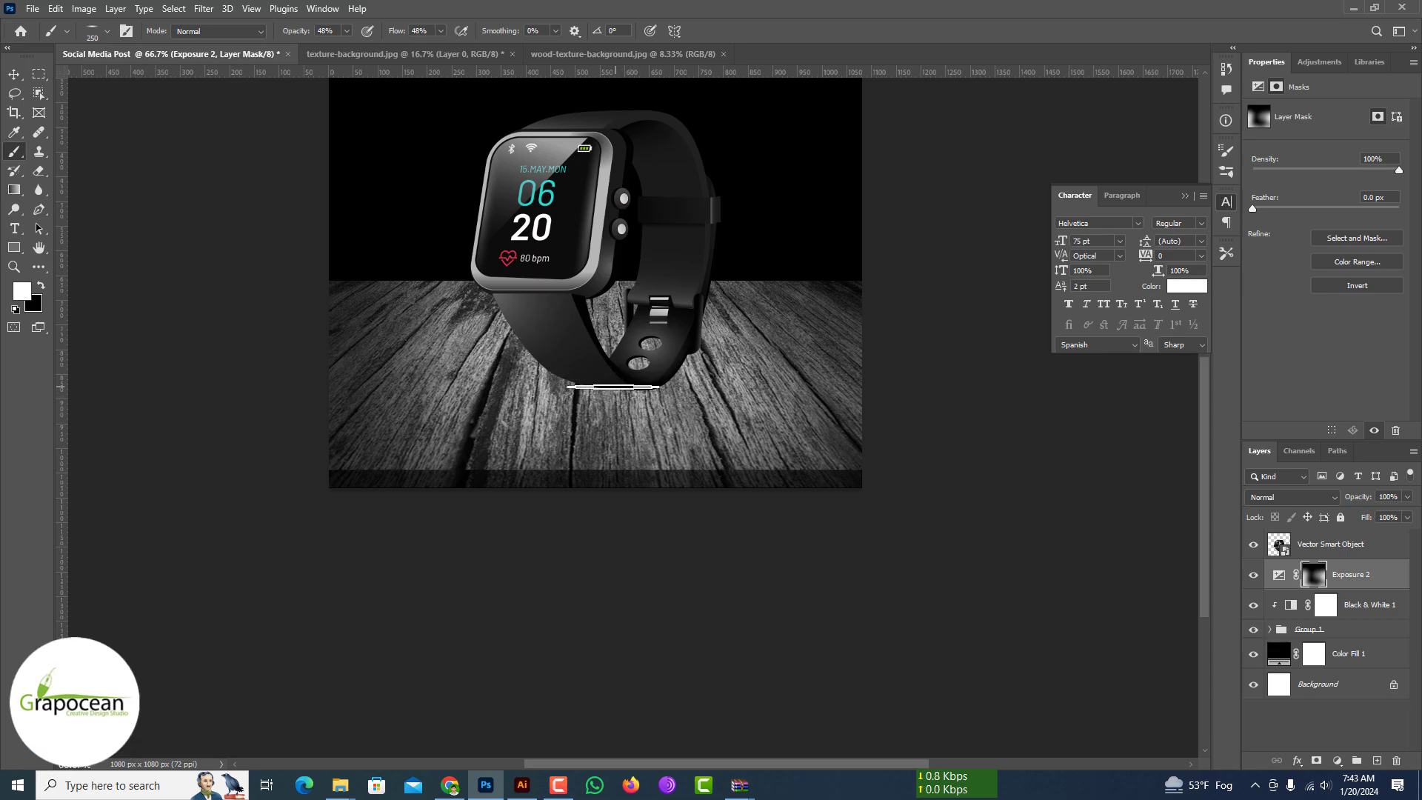
right_click(626, 390)
left_click_drag(663, 162, 665, 166)
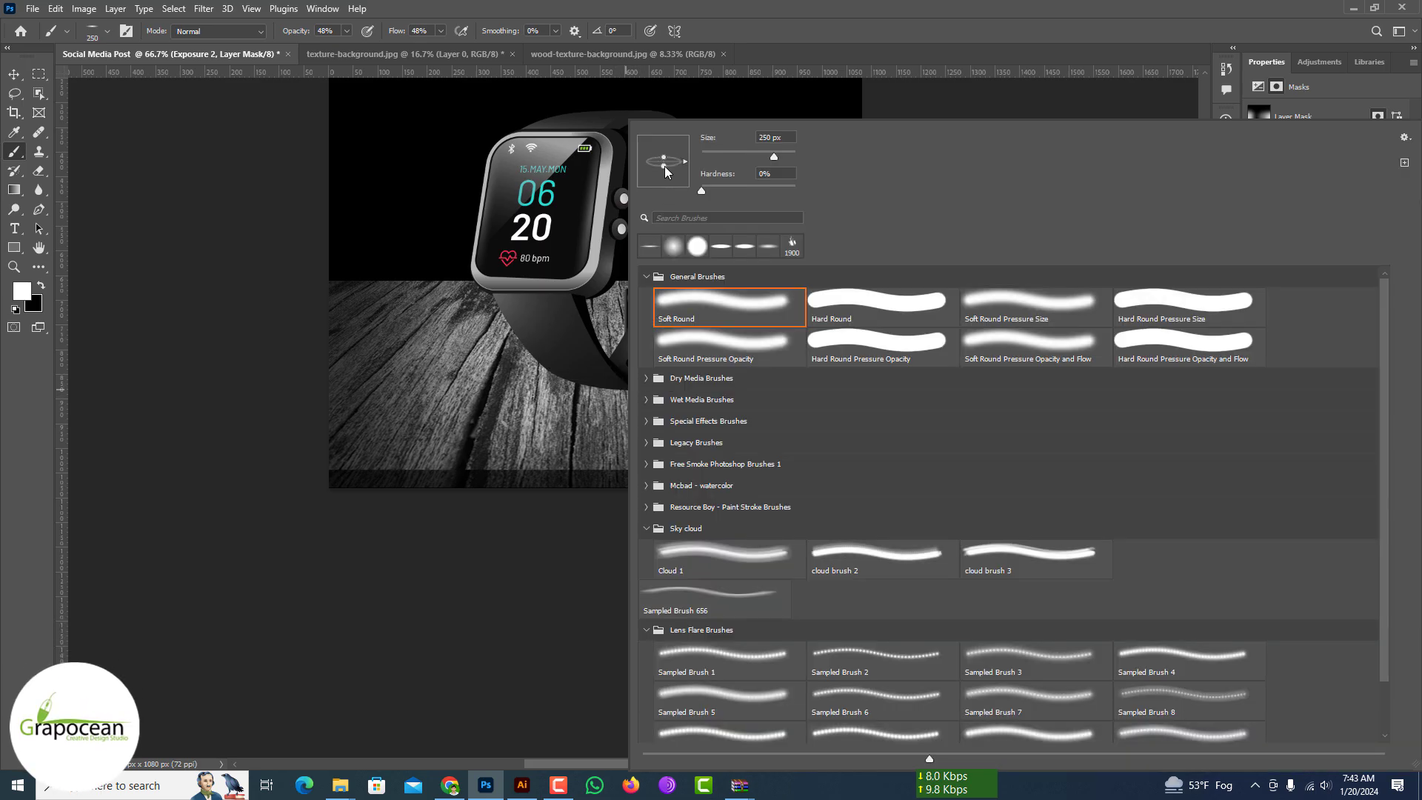
left_click(576, 385)
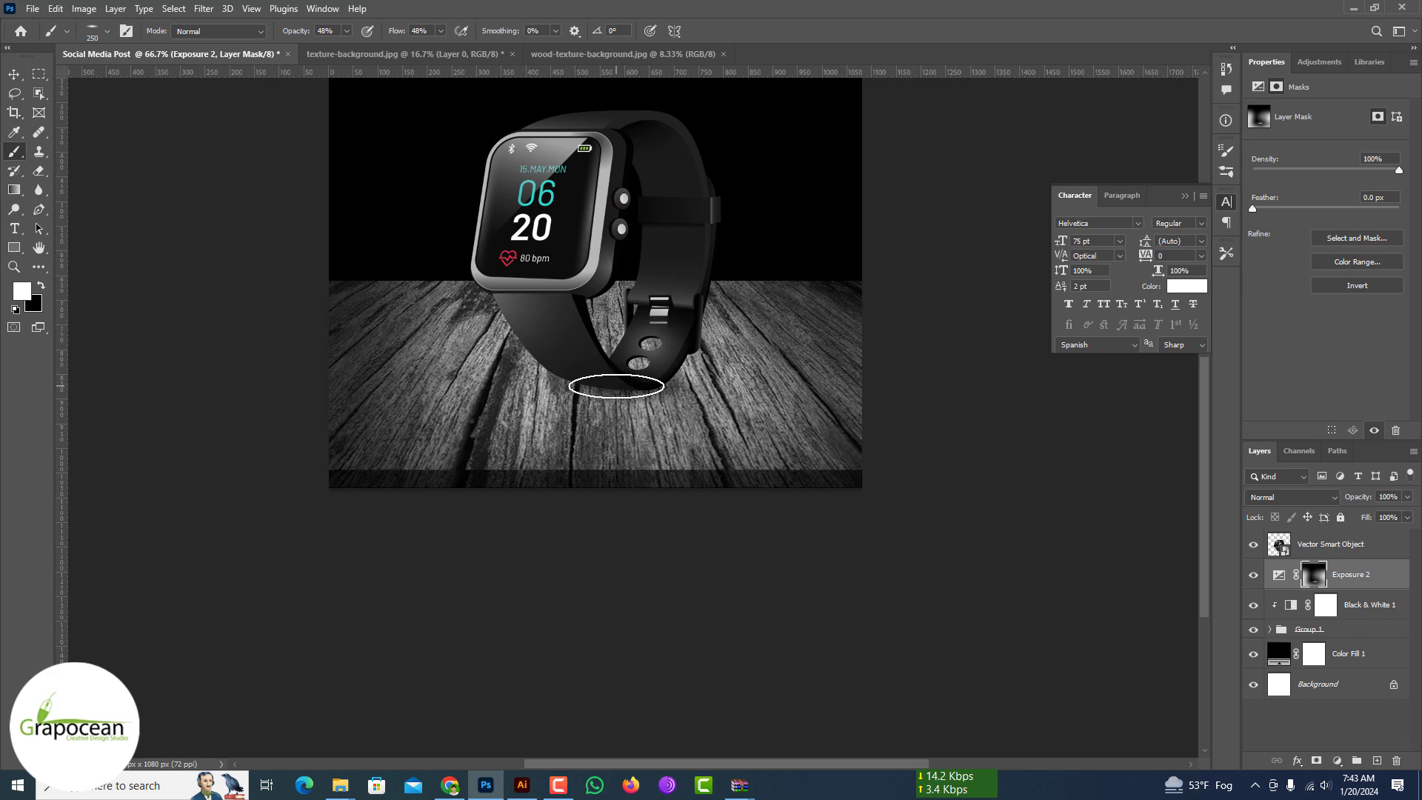
key("bracketright")
left_click(621, 387)
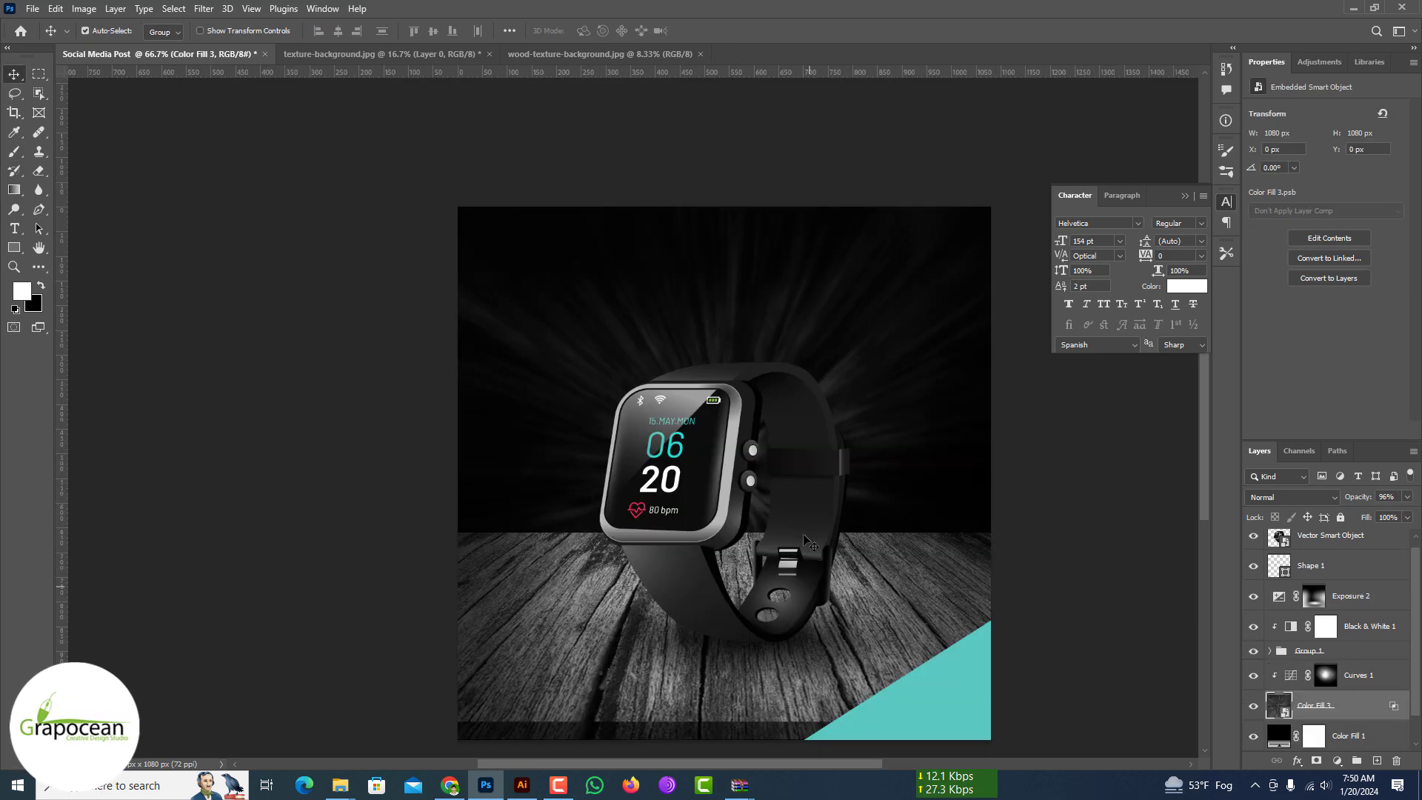
Open fumes-smoke-spread-black-backdrop.jpg, unlock its background layer, and bring the smoke into the Social Media Post document
scroll(821, 523, "down", 5)
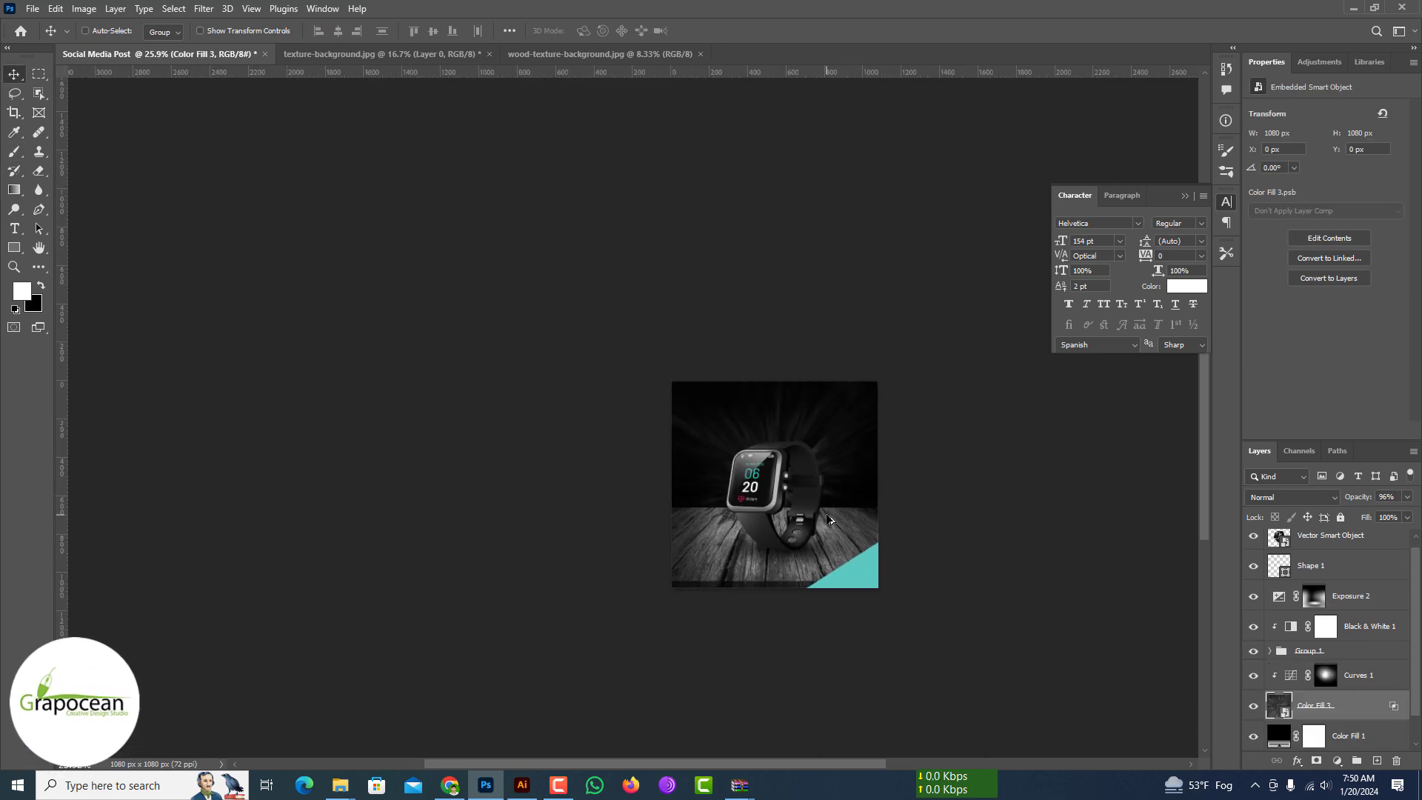
scroll(829, 517, "up", 6)
left_click(21, 11)
left_click(45, 42)
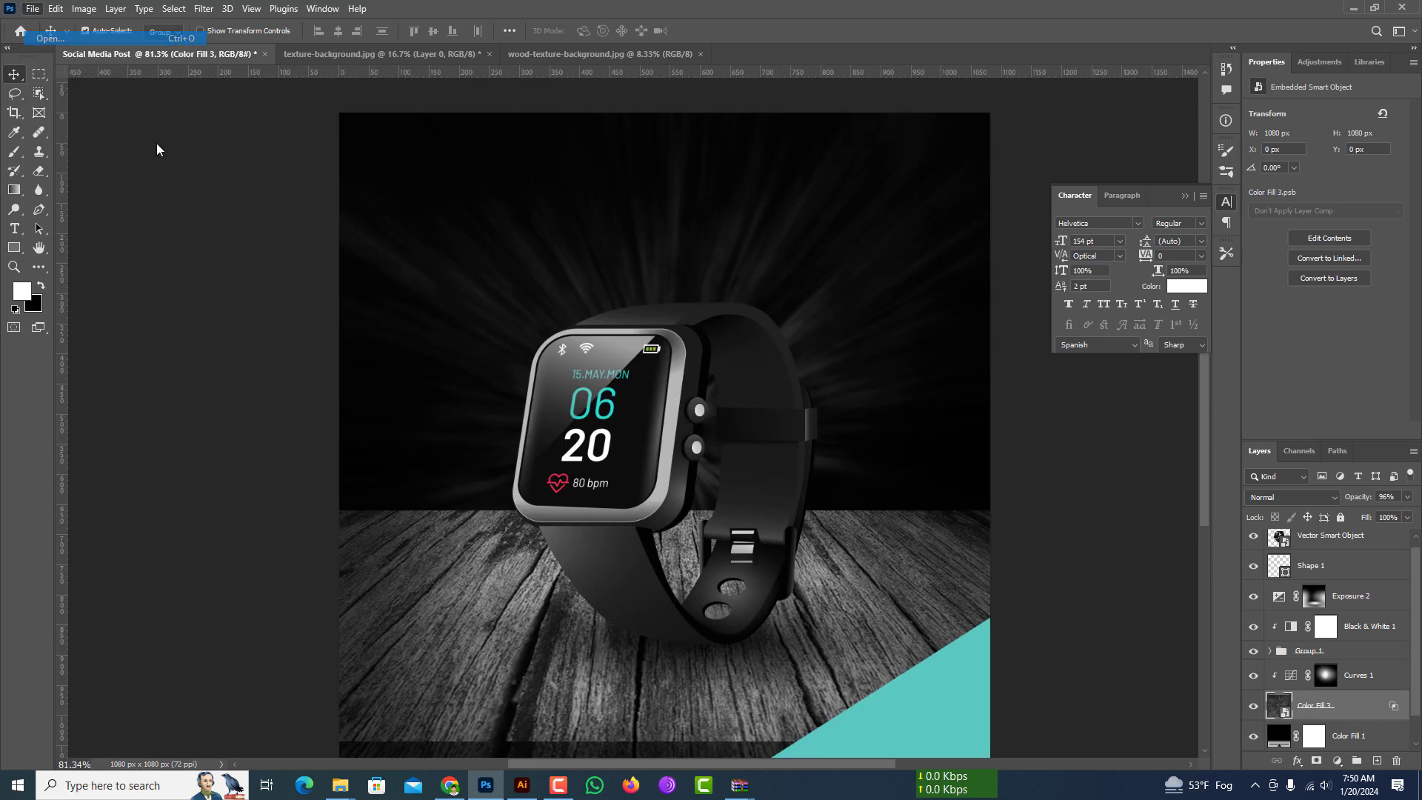
left_click(853, 604)
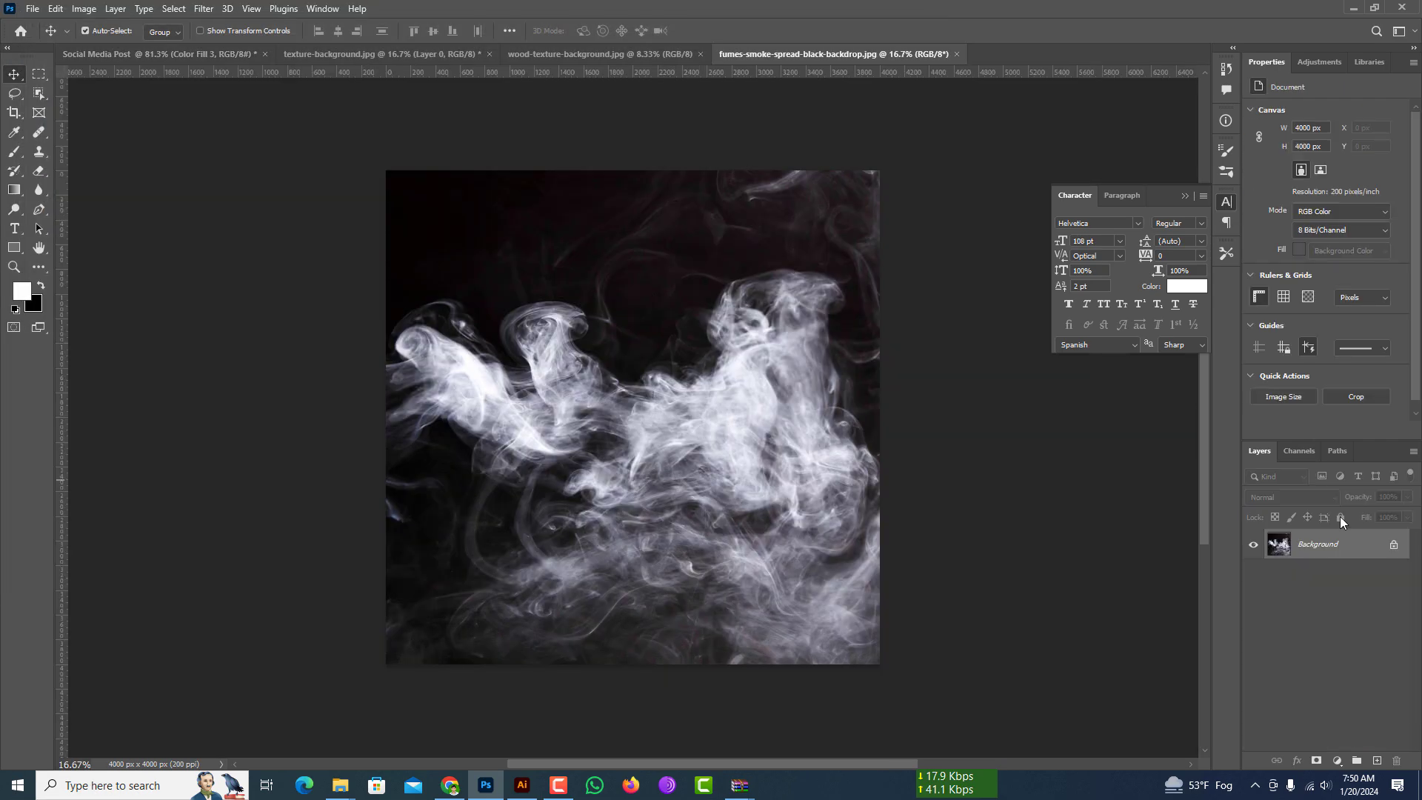
left_click(1390, 544)
left_click_drag(666, 392, 696, 359)
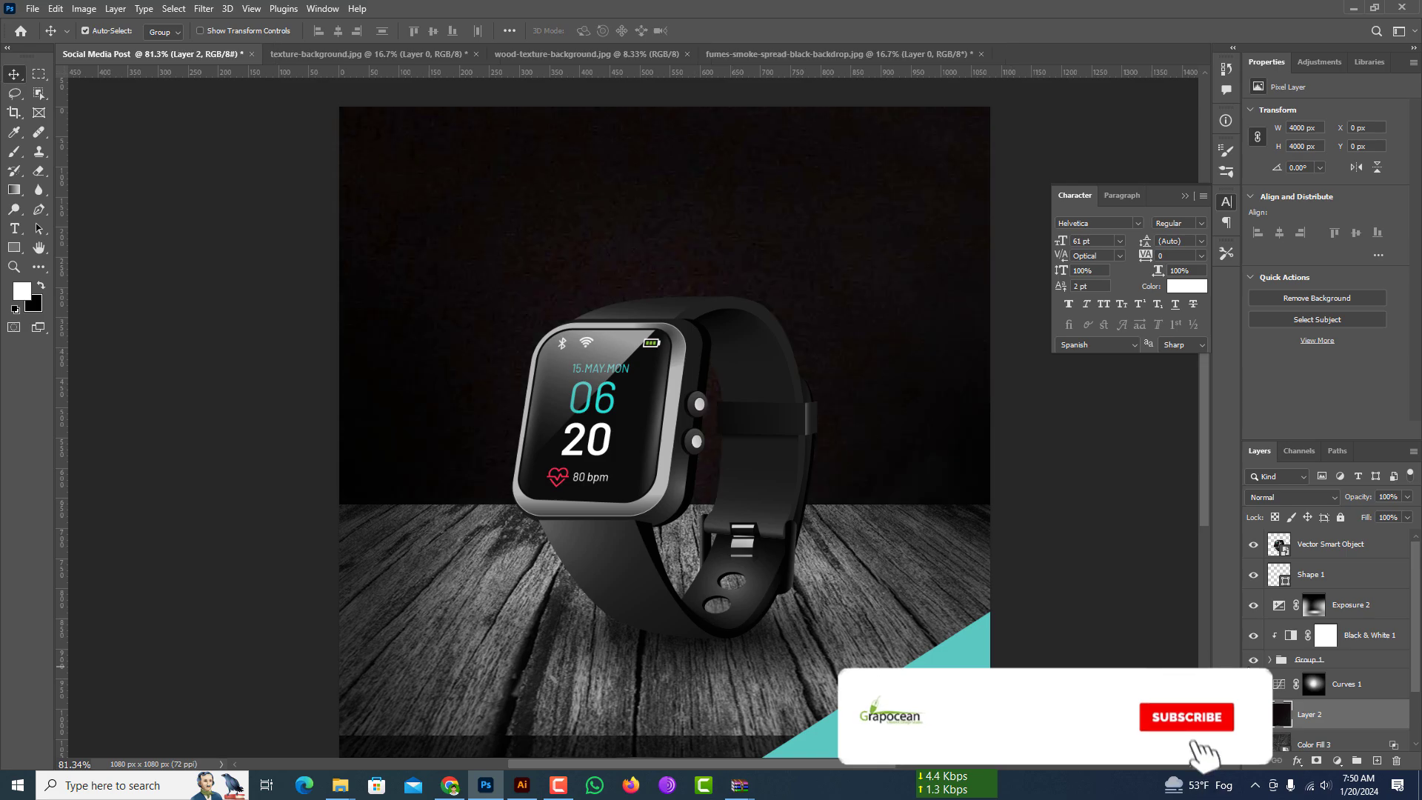
Scale the smoke layer down to about 890 x 891 px and position it behind the watch
scroll(1346, 716, "down", 1)
key("ctrl+t")
scroll(732, 473, "down", 3)
left_click_drag(813, 468, 563, 96)
scroll(637, 470, "down", 5)
left_click_drag(896, 300, 761, 419)
scroll(704, 451, "up", 5)
left_click(742, 31)
Set the smoke layer's blend mode to Difference
left_click(1292, 496)
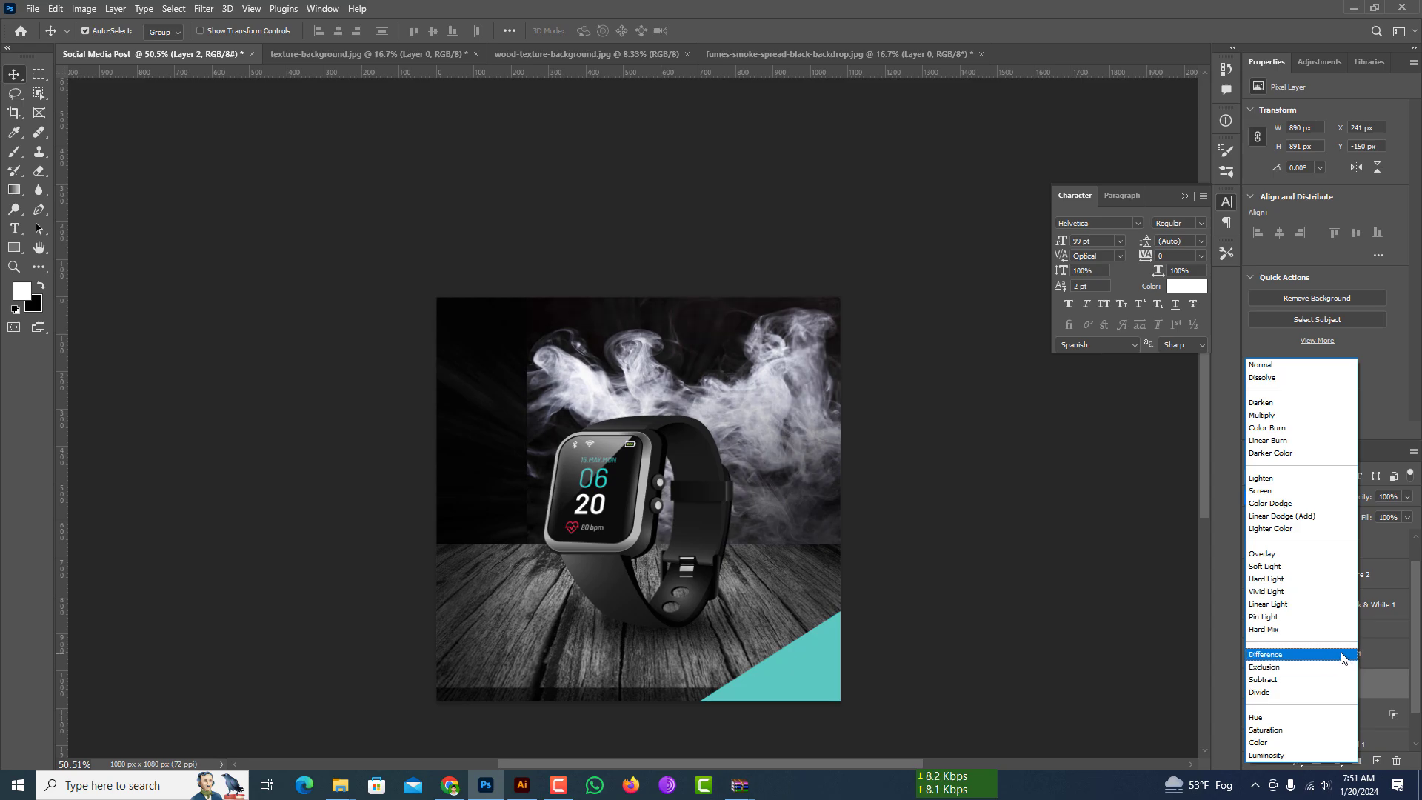
left_click(1346, 657)
left_click(1314, 575)
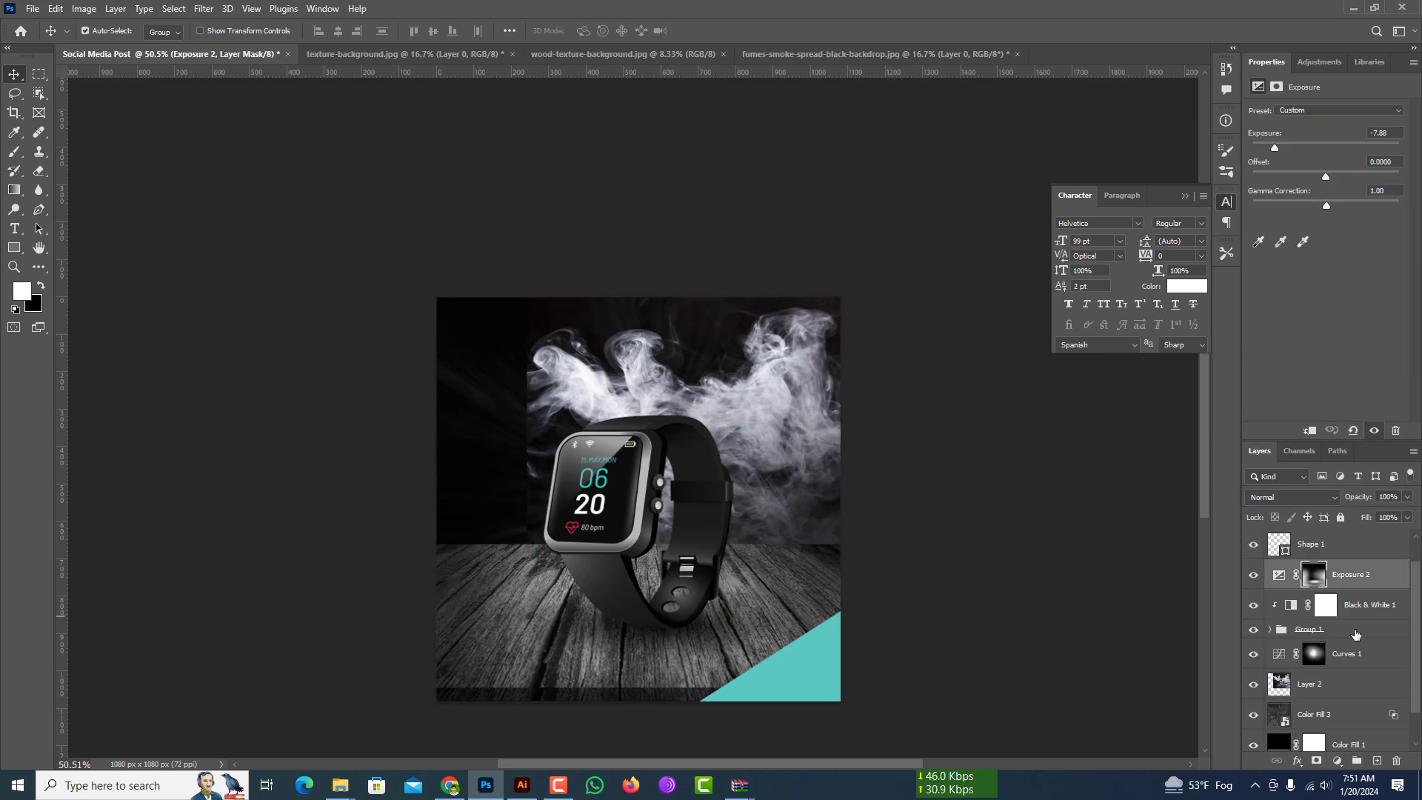
Flip the smoke layer horizontally and shift it toward the canvas's left edge
left_click(1355, 681)
key("ctrl+t")
left_click_drag(781, 415, 730, 415)
right_click(730, 417)
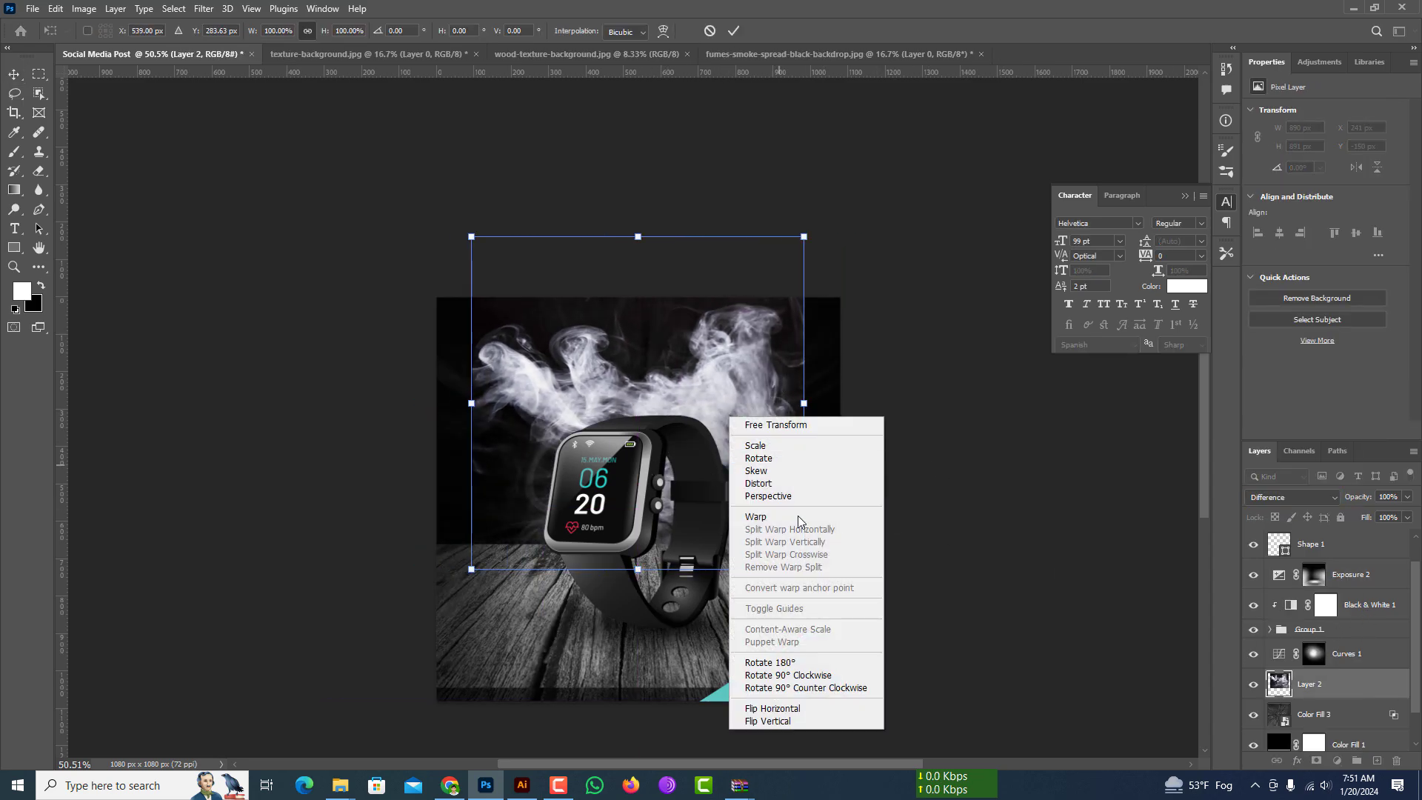
left_click(770, 708)
left_click_drag(563, 411, 523, 409)
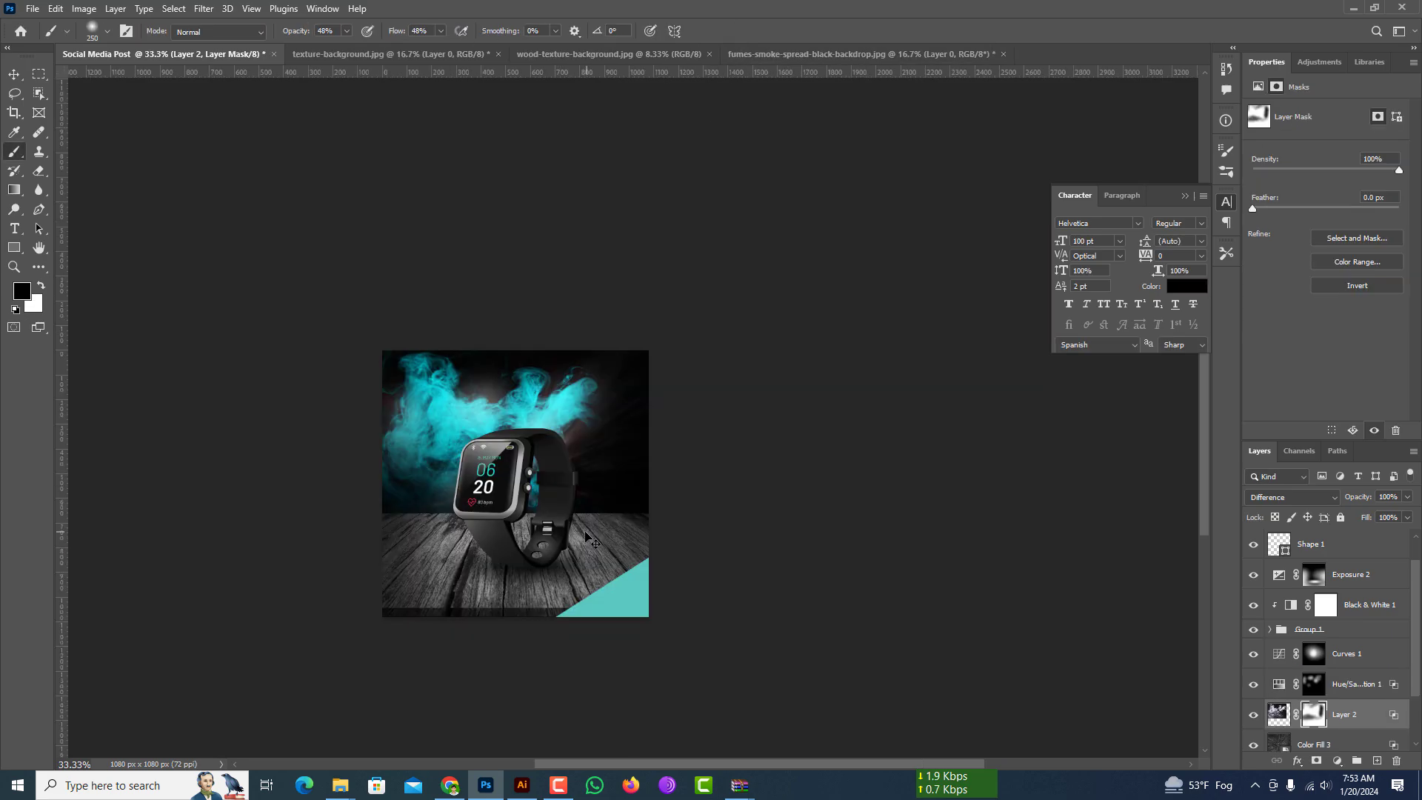
Replace the placeholder text above the watch with "Smart Intelligence"
scroll(585, 535, "up", 1)
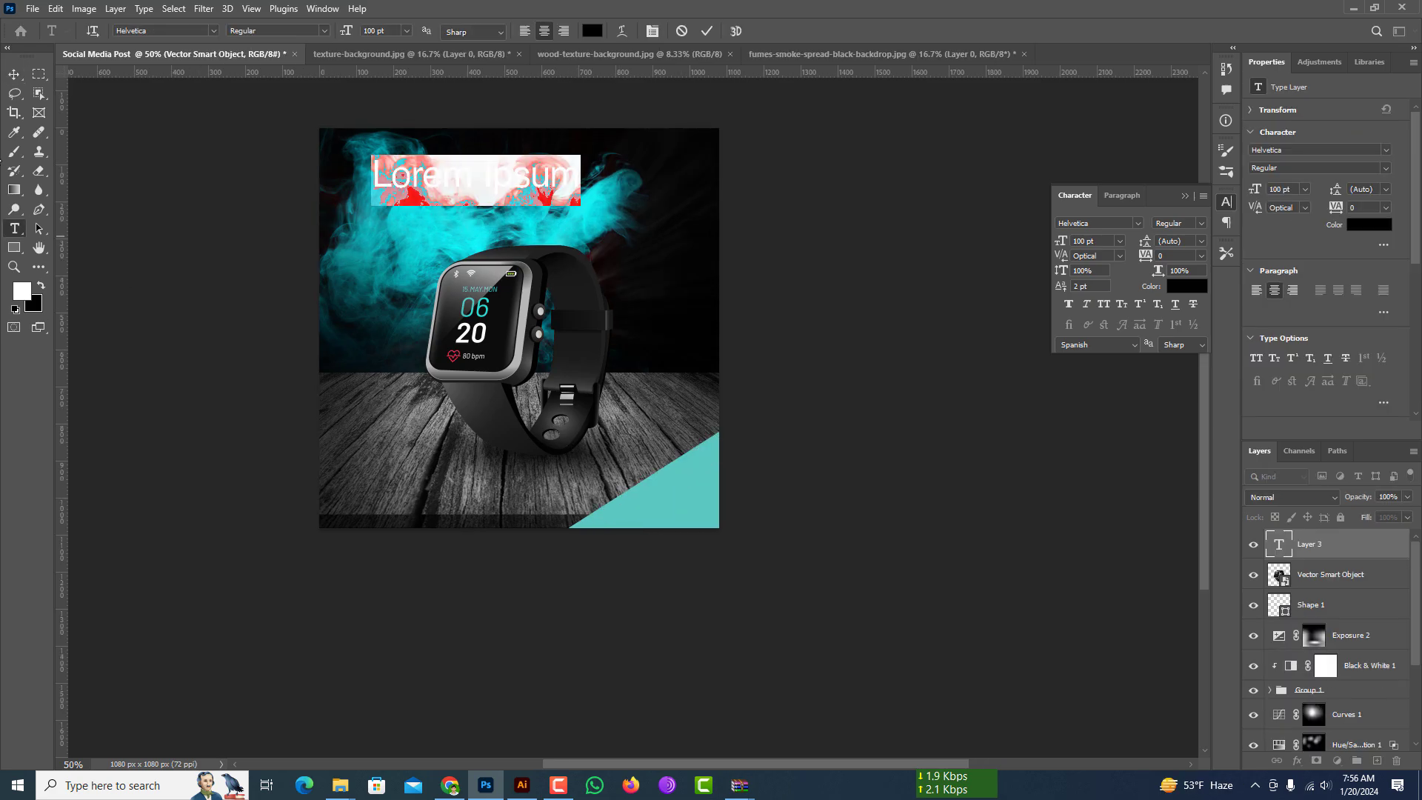
type("Smart Intelligence")
key("ctrl+a")
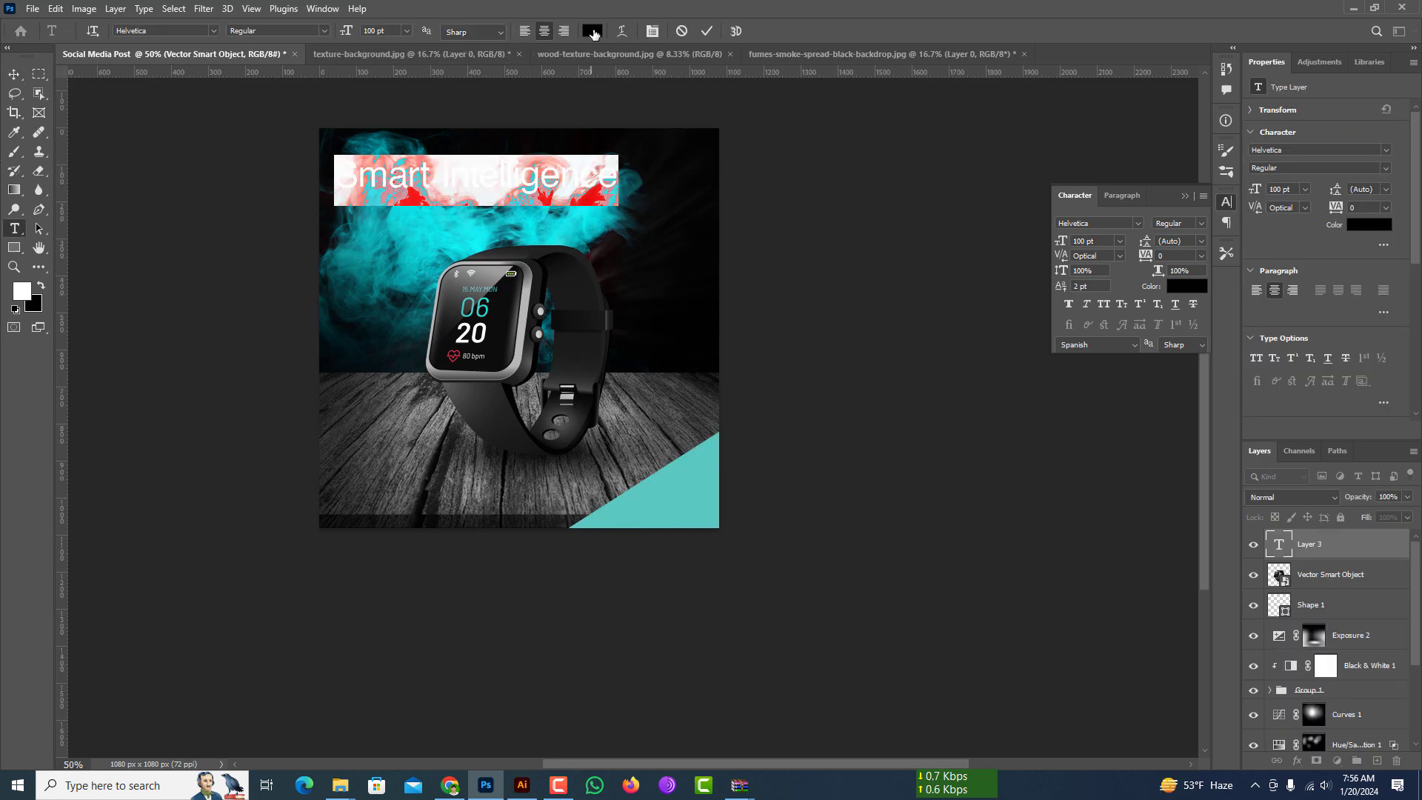
Color the "Smart Intelligence" title white (ffffff) and center it horizontally above the watch
left_click(593, 31)
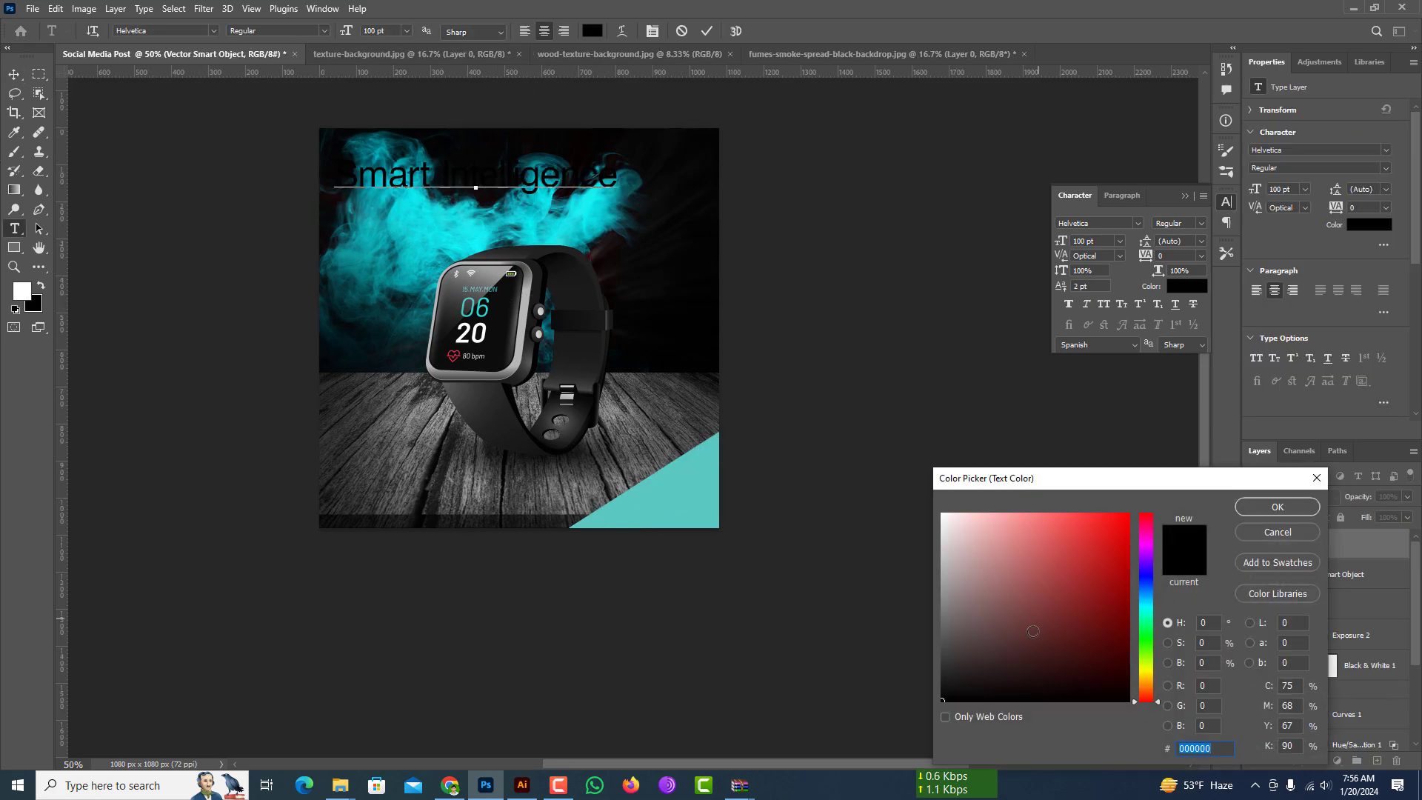
type("ffffff")
left_click(1292, 510)
left_click(14, 74)
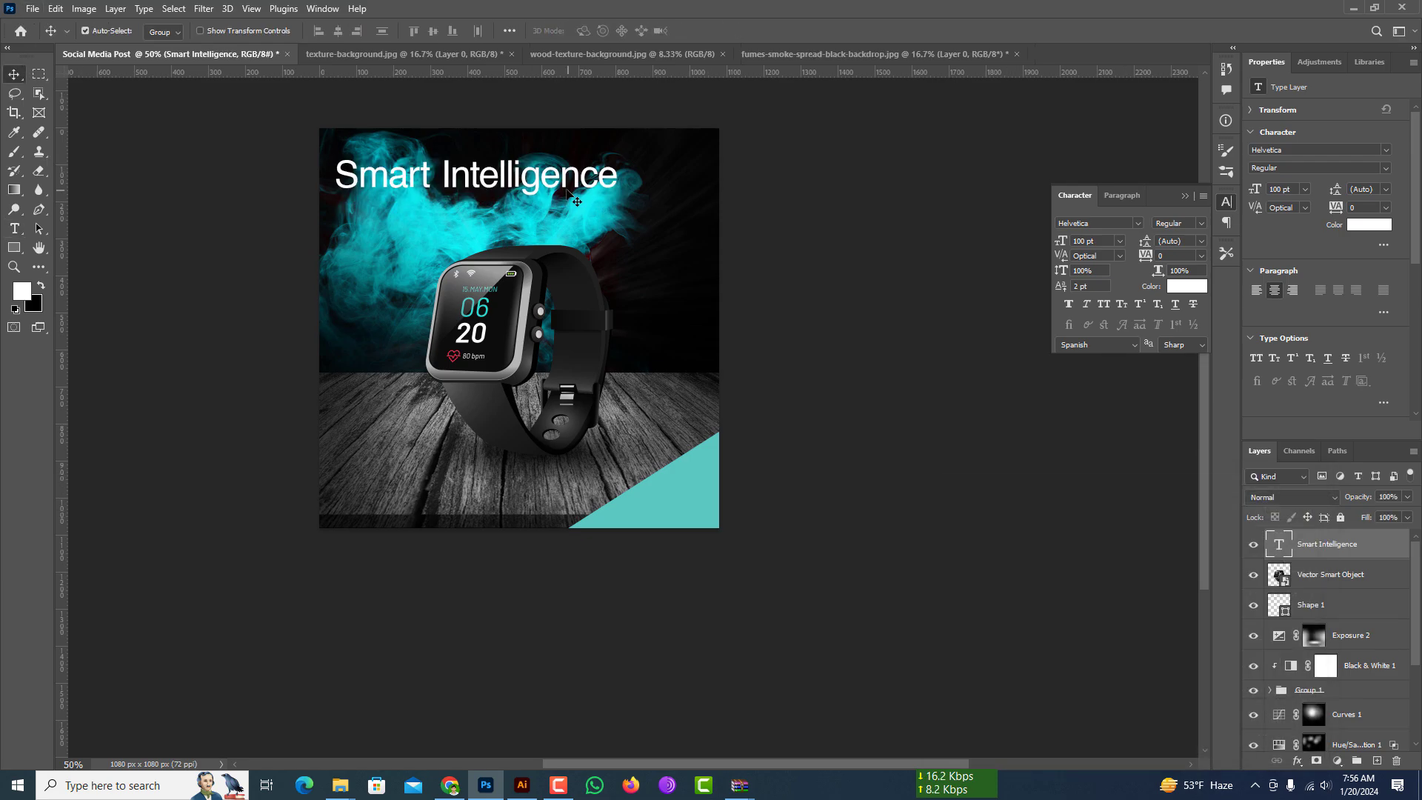
left_click_drag(562, 182, 606, 182)
Try enlarging the smoke layer (Layer 2) together with Color Fill 3 to about 146%
left_click_drag(422, 240, 382, 305)
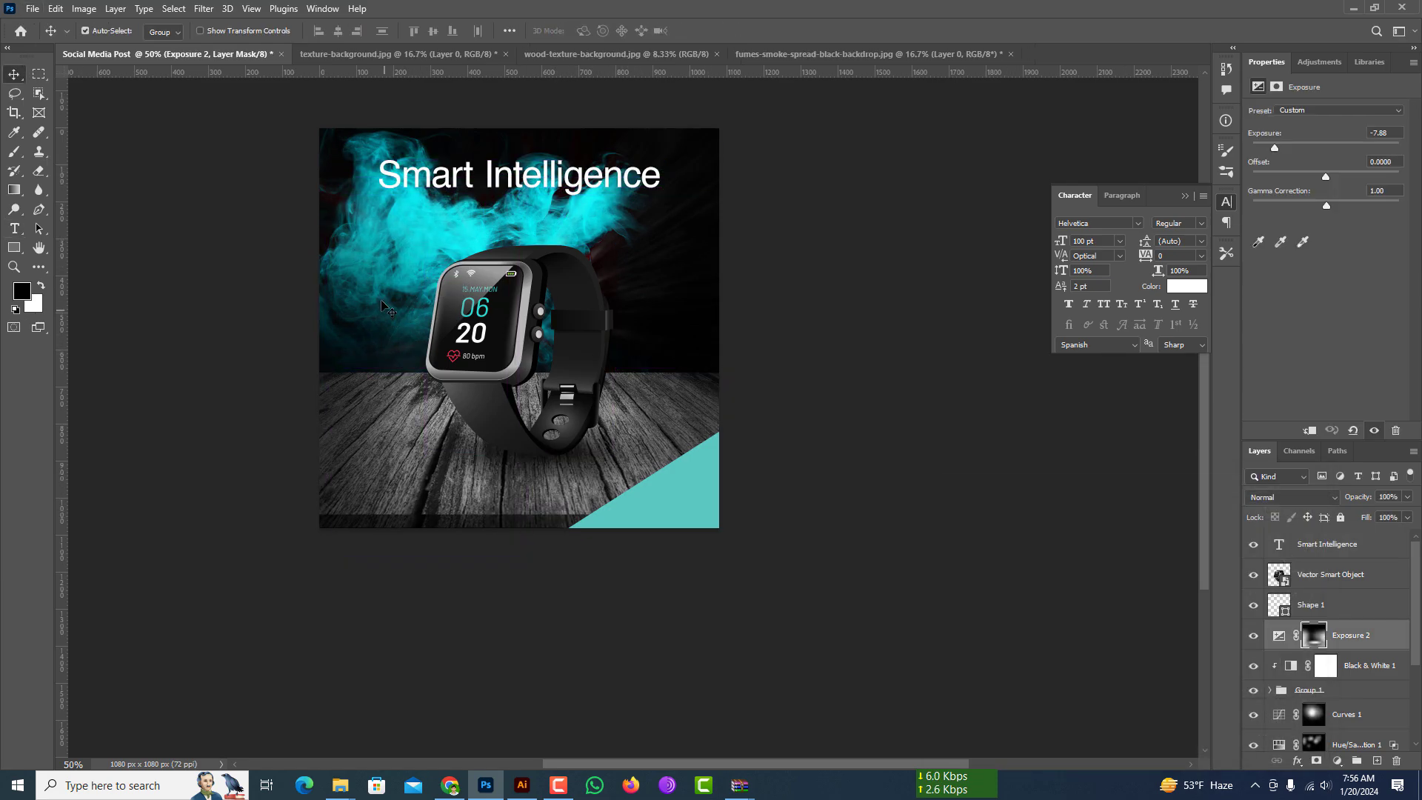
scroll(1304, 636, "down", 3)
left_click(1340, 654)
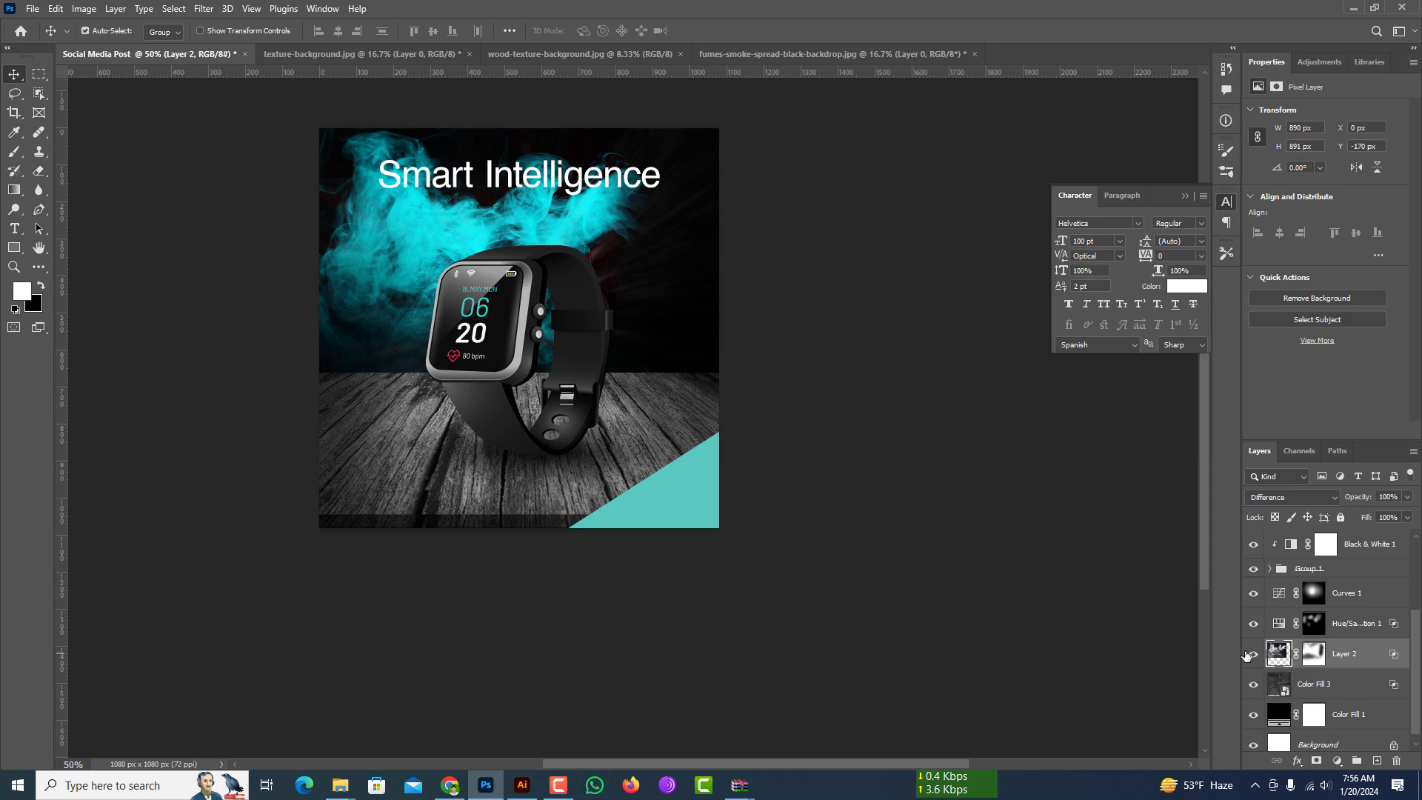
left_click(1253, 654)
left_click(1255, 655)
left_click(1366, 683, "shift")
key("ctrl+t")
left_click_drag(427, 285, 428, 343)
left_click_drag(694, 350, 788, 368)
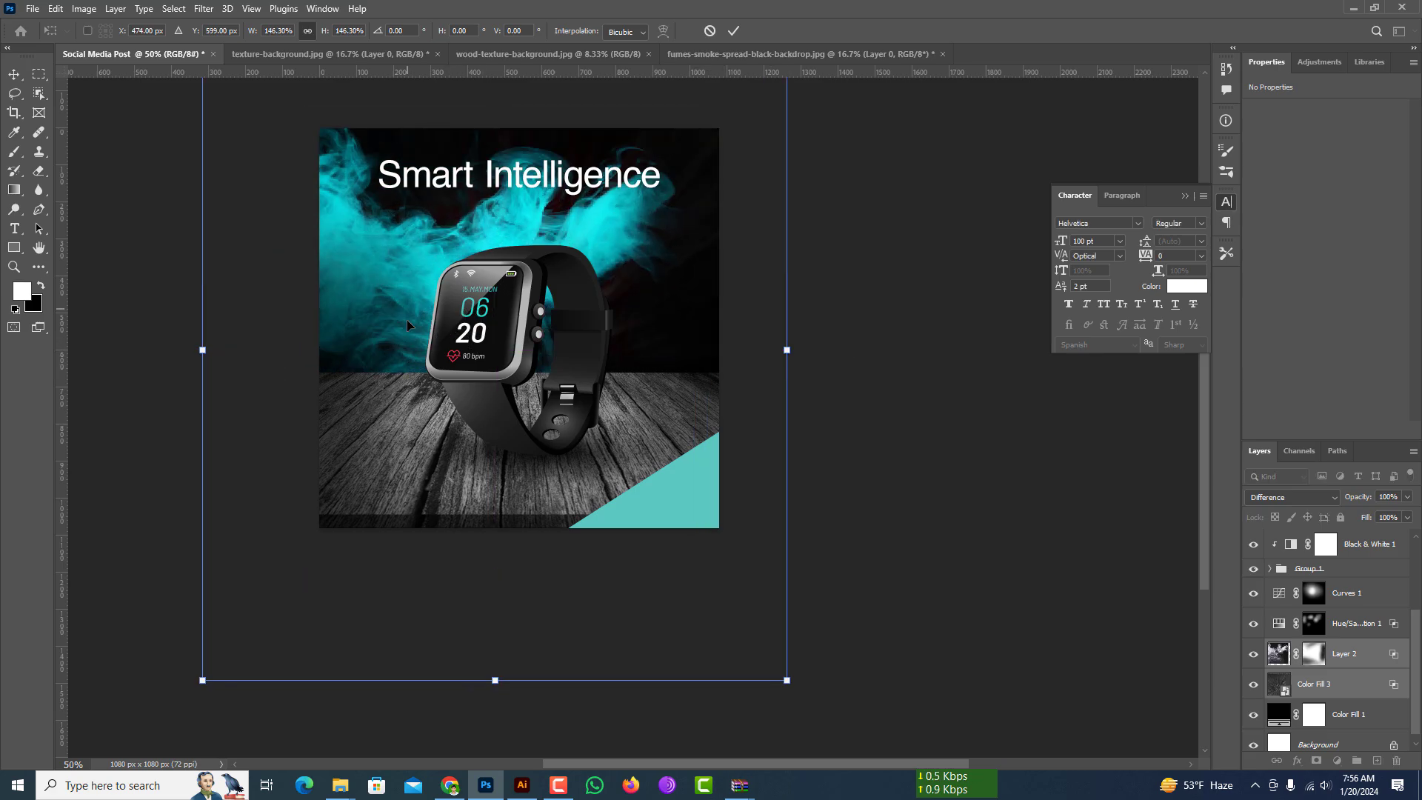
Try moving the enlarged smoke lower across the canvas and rotating it slightly counterclockwise
left_click_drag(407, 320, 407, 389)
scroll(921, 733, "down", 4)
left_click_drag(810, 657, 881, 516)
left_click_drag(784, 536, 861, 544)
left_click_drag(948, 625, 837, 703)
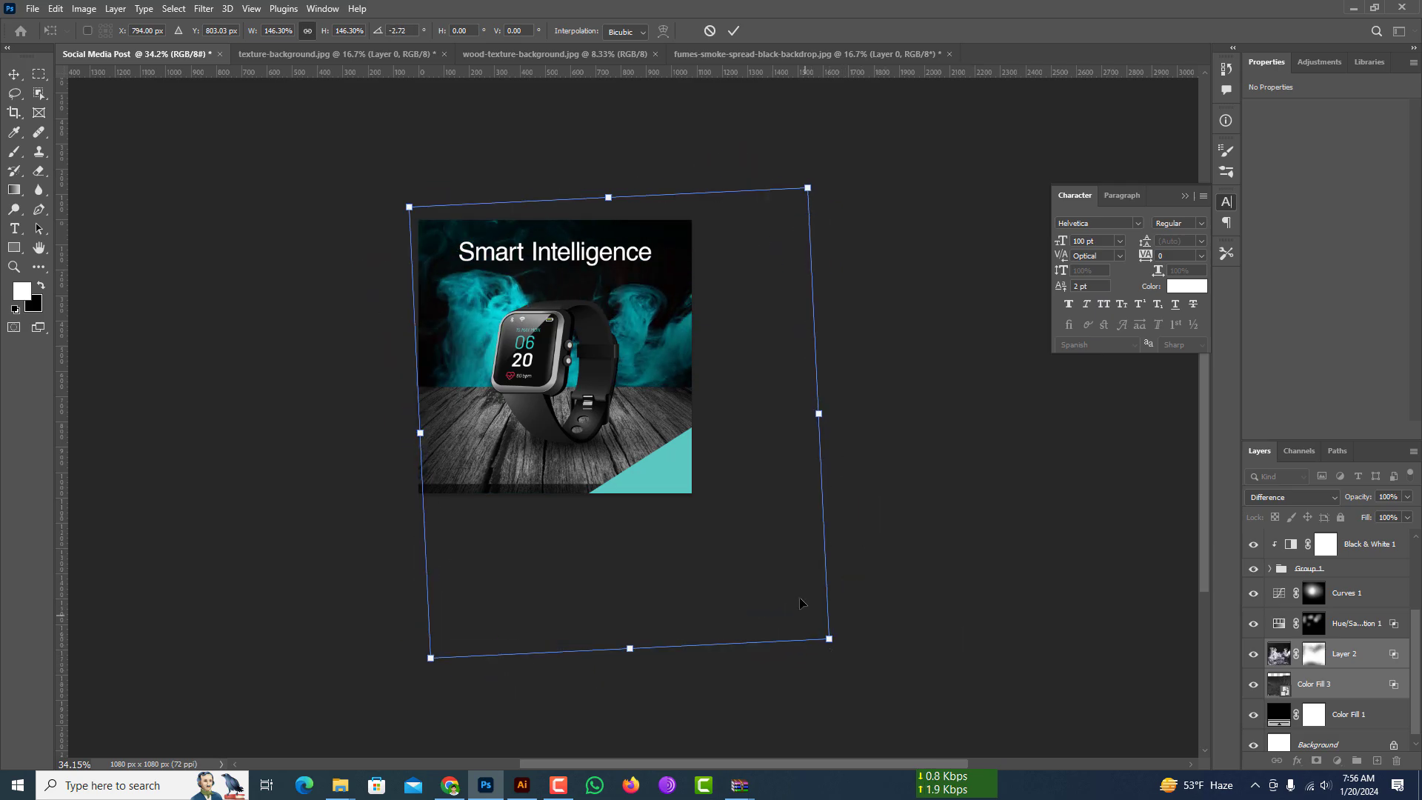
left_click_drag(800, 601, 753, 590)
left_click(733, 31)
Move the "Smart Intelligence" title slightly down and set its font style to Helvetica Bold
key("ctrl+plus")
key("ctrl+plus")
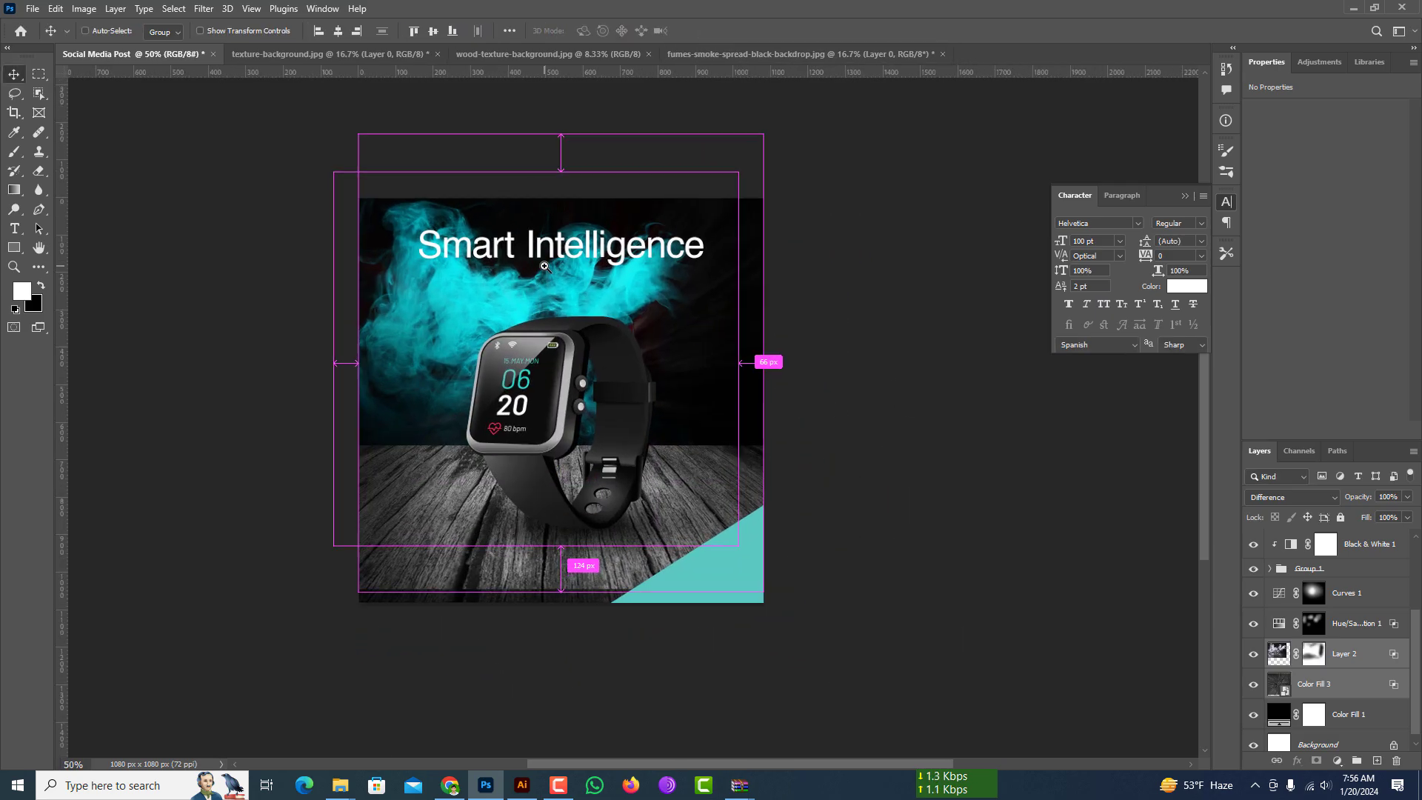
mouse_move(603, 231)
left_mouse_down()
mouse_move(609, 269)
mouse_move(605, 249)
left_mouse_up()
left_click(14, 229)
left_click_drag(768, 240, 255, 210)
left_click(212, 31)
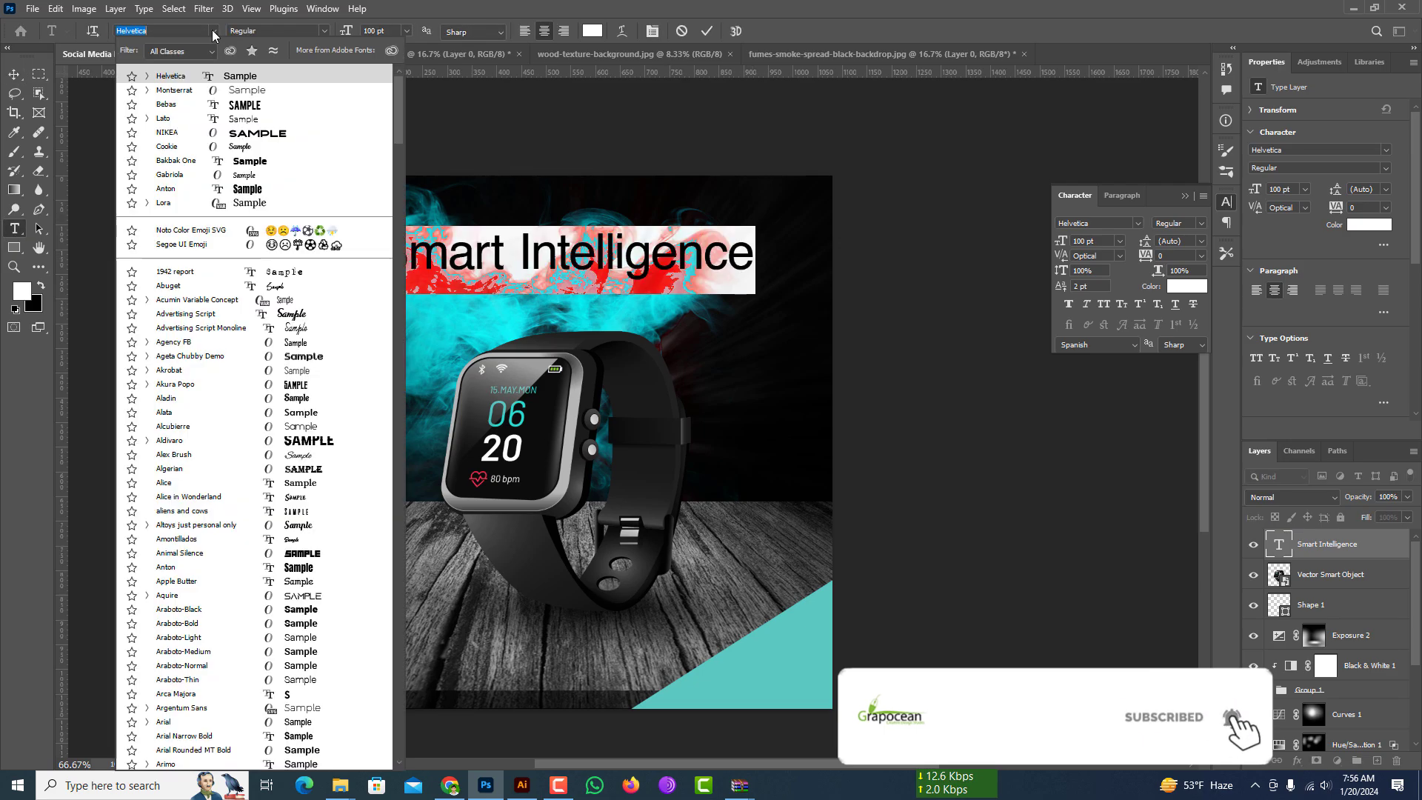
left_click(266, 122)
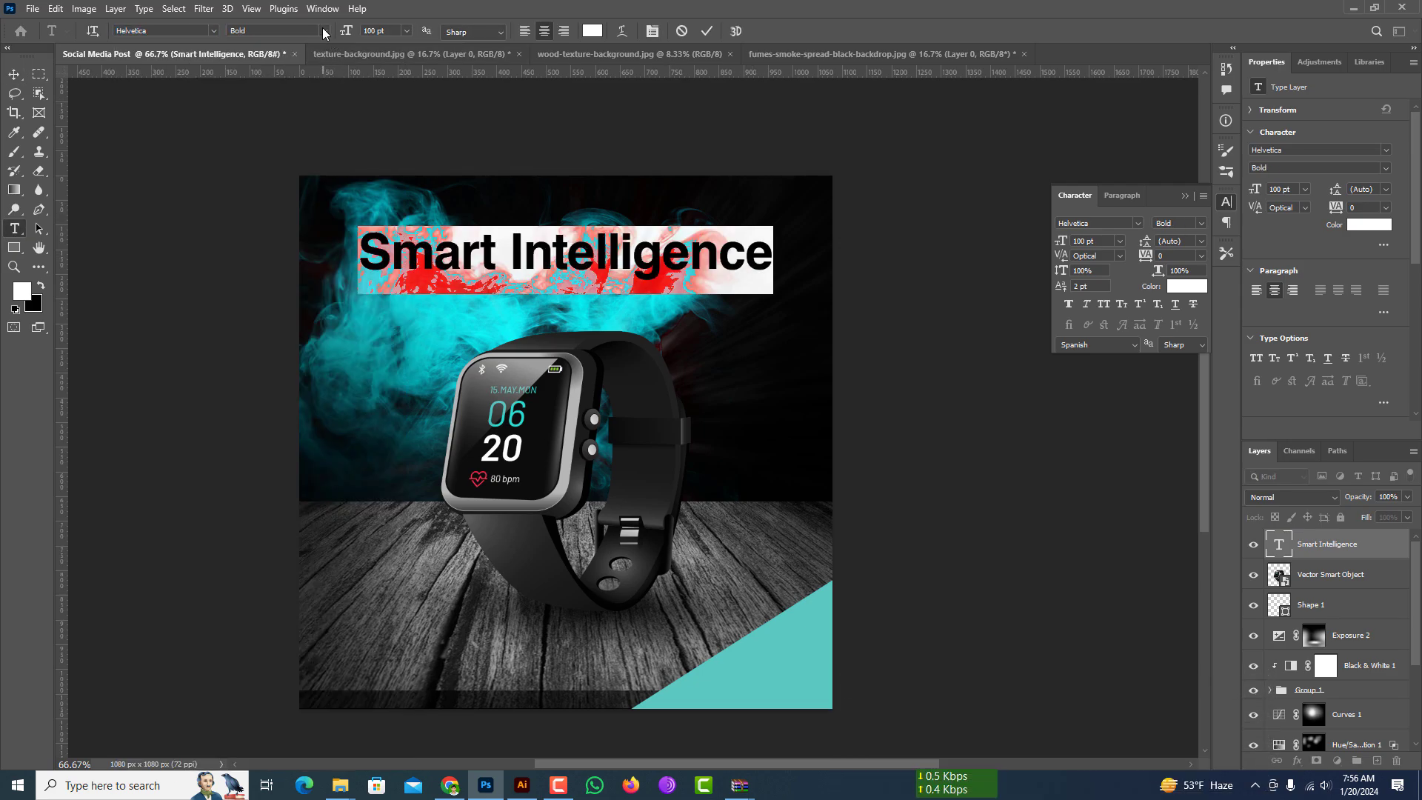
left_click(295, 69)
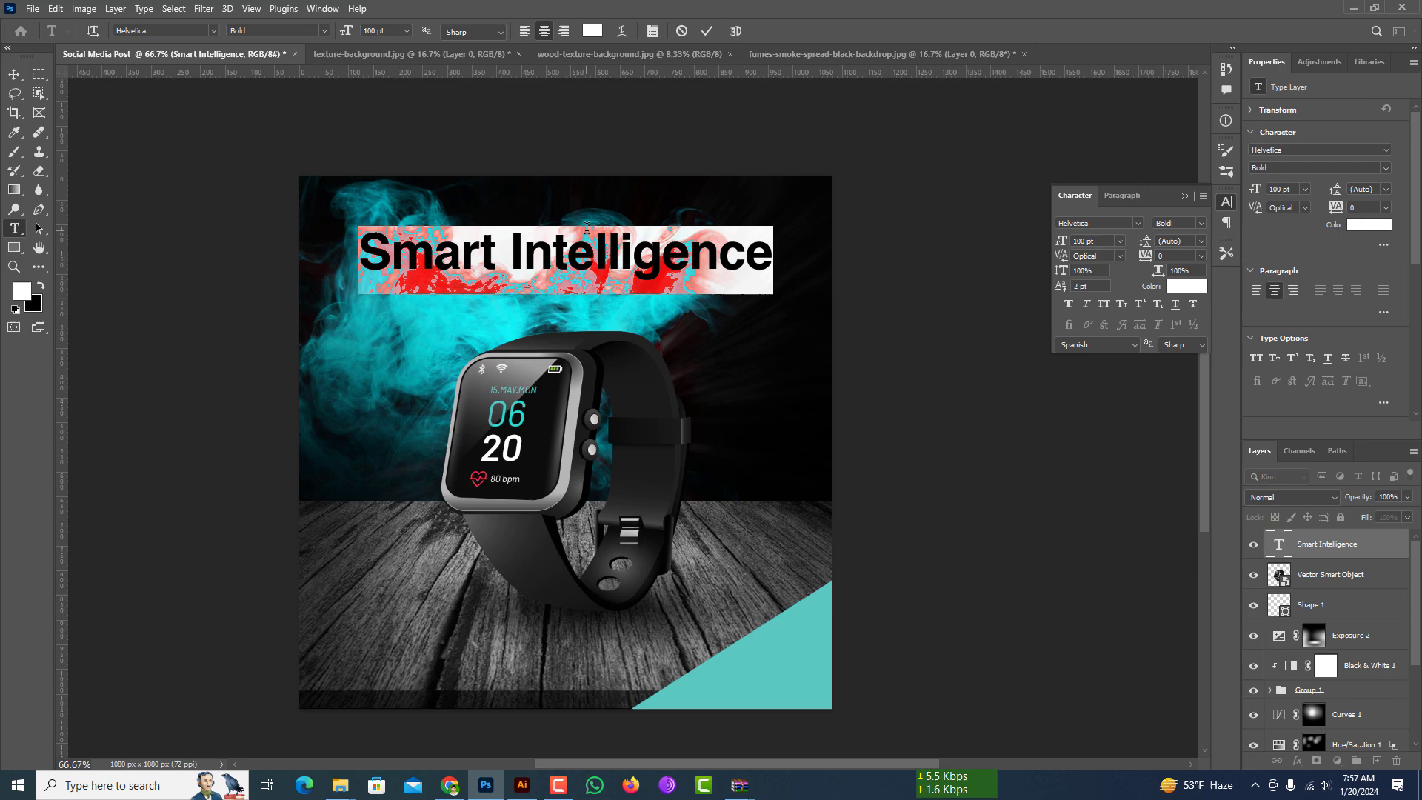
Break the title onto two lines before "Intelligence" and set the second line's leading to 87.01 pt
left_click(516, 257)
key("Return")
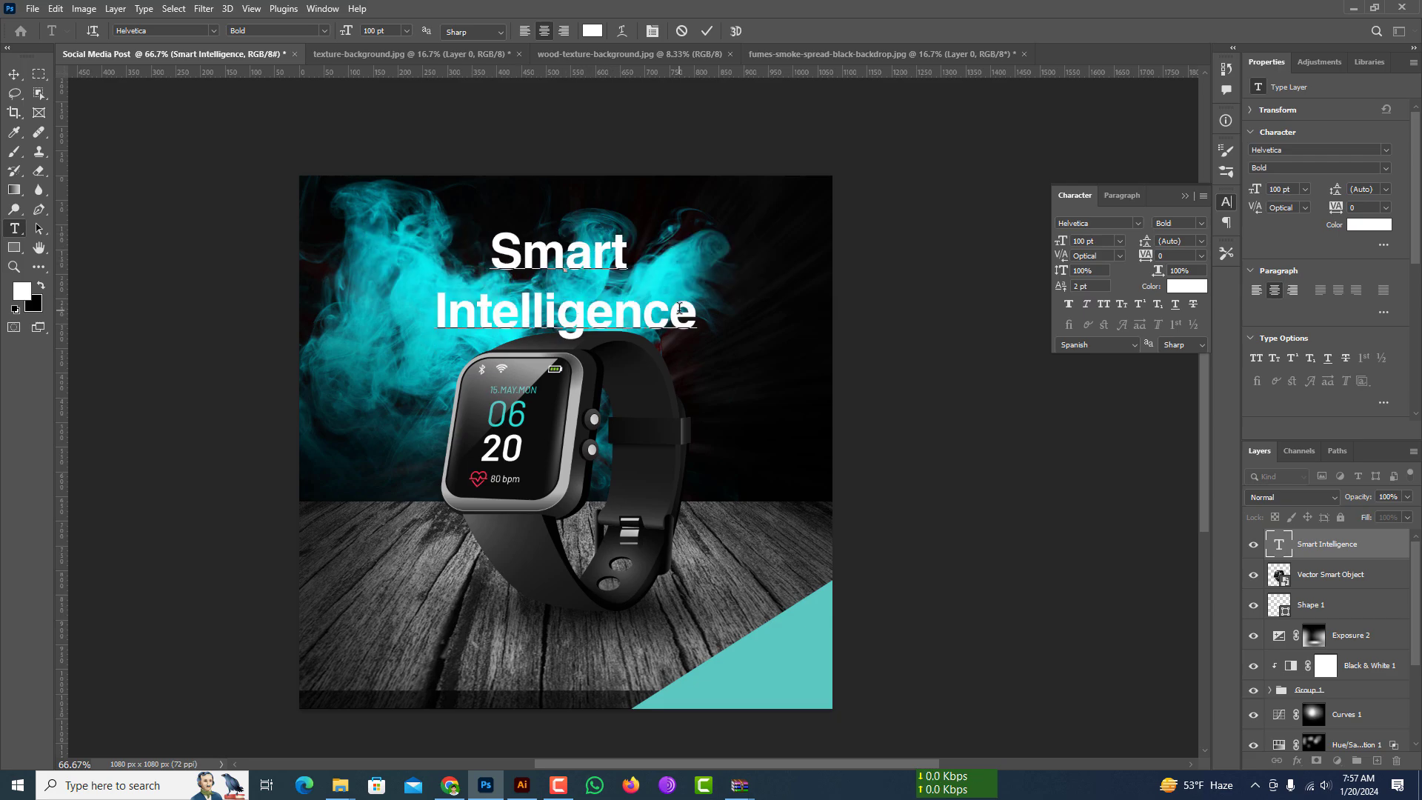
left_click_drag(696, 310, 216, 294)
key("alt+Down")
key("alt+Down")
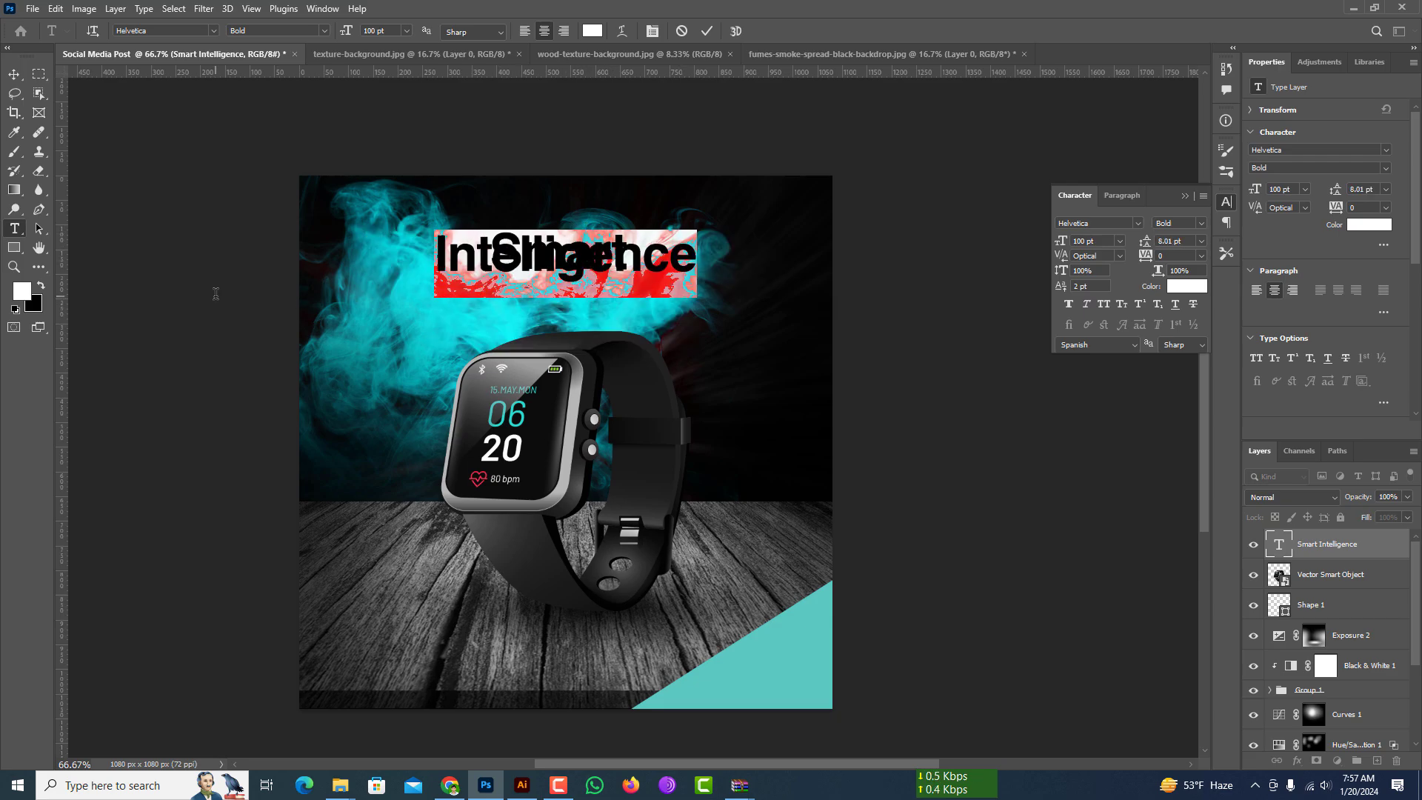
key("alt+Down")
key("alt+Down")
key("alt+Down")
key("alt+Down")
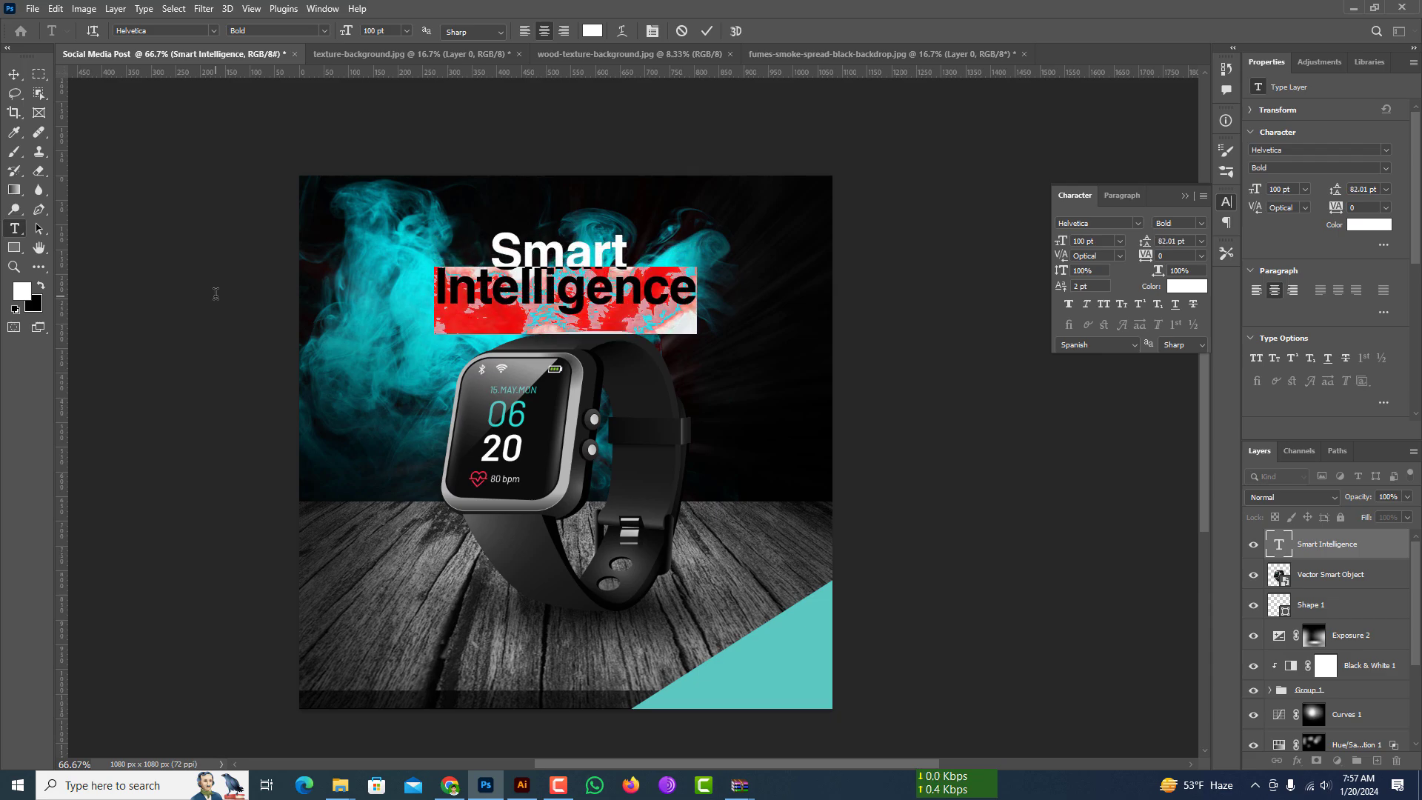
left_click(706, 31)
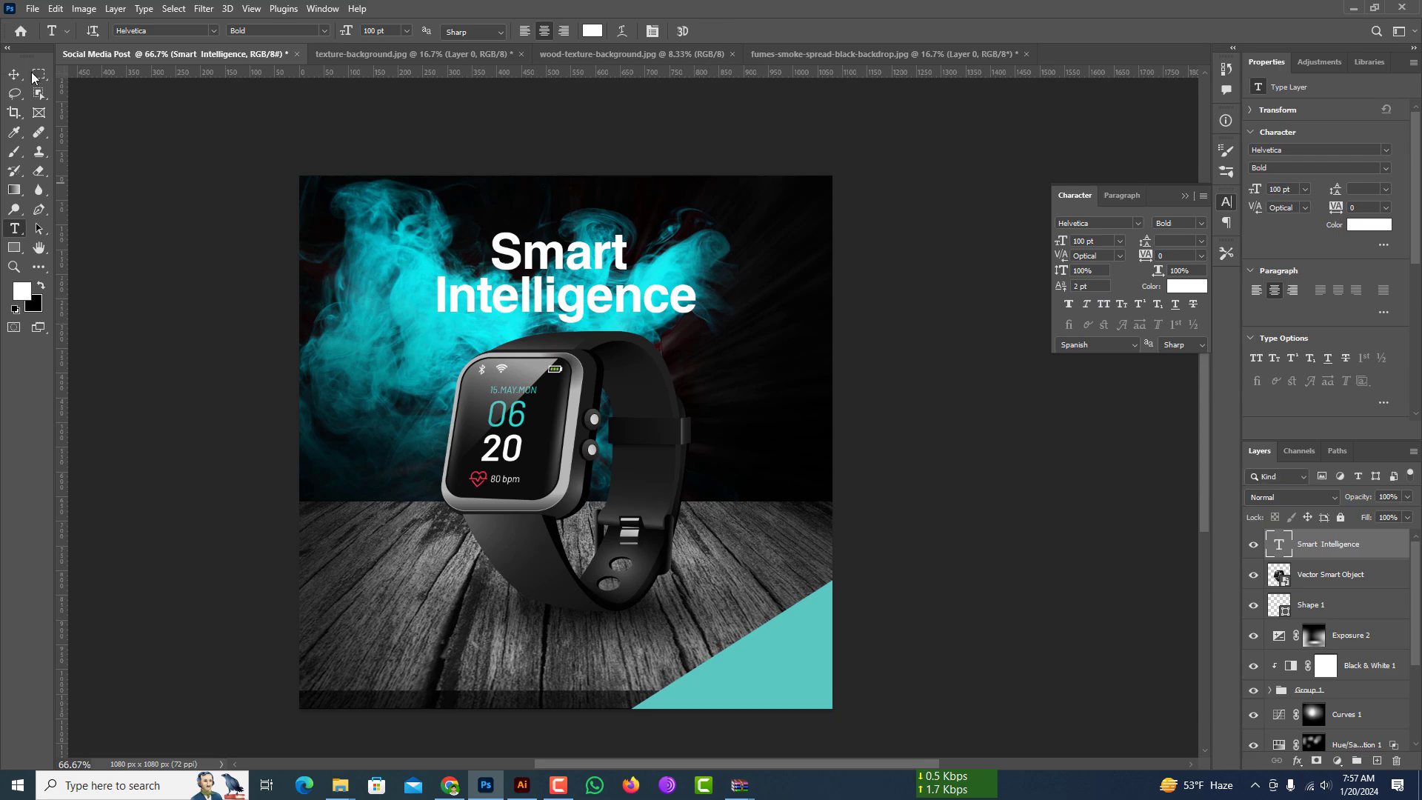
Duplicate the title over the lower part of the watch and replace the copy's text with "Unveiling the Smartwatch Revolution!" on three lines
mouse_move(618, 303)
left_mouse_down()
mouse_move(619, 268)
mouse_move(618, 281)
left_mouse_up()
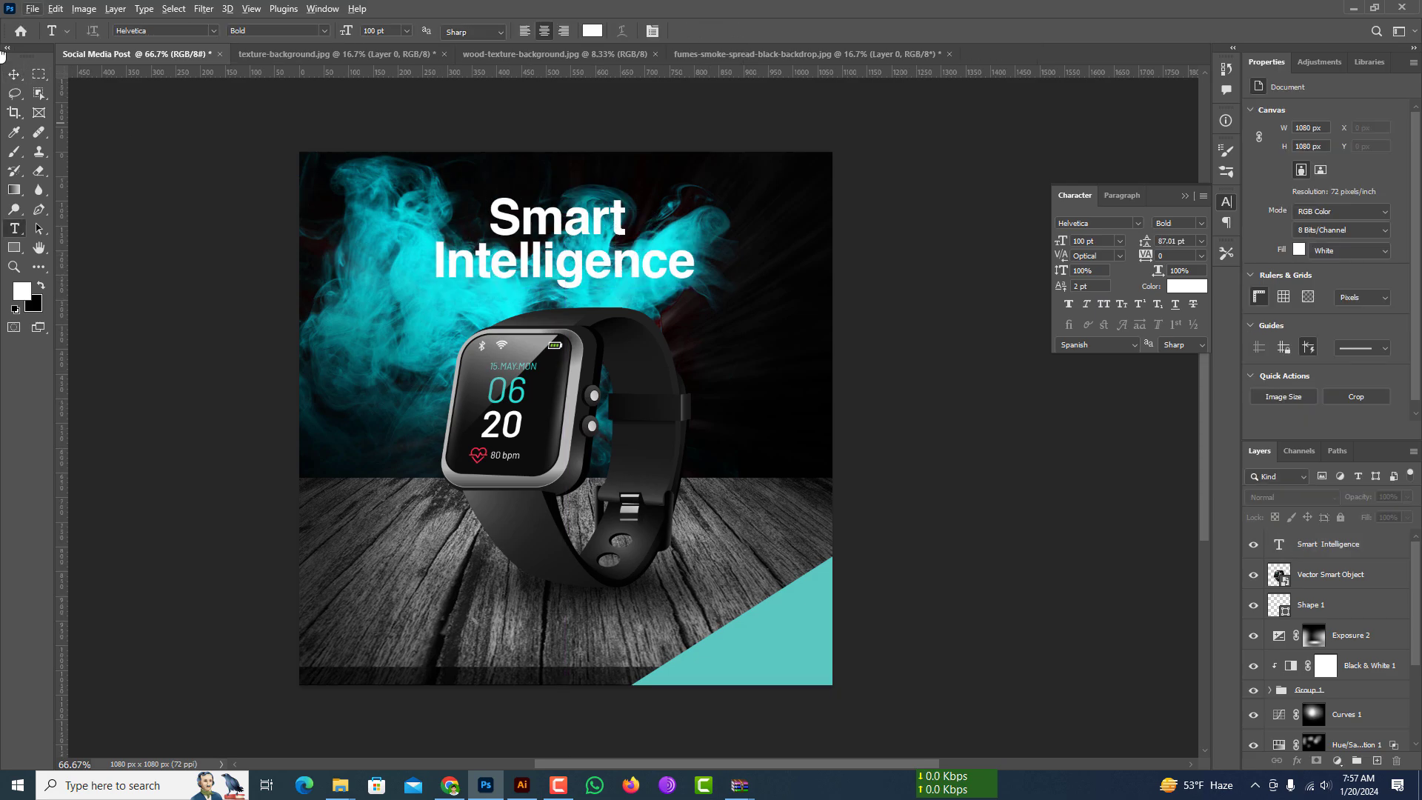
left_click_drag(607, 261, 576, 594)
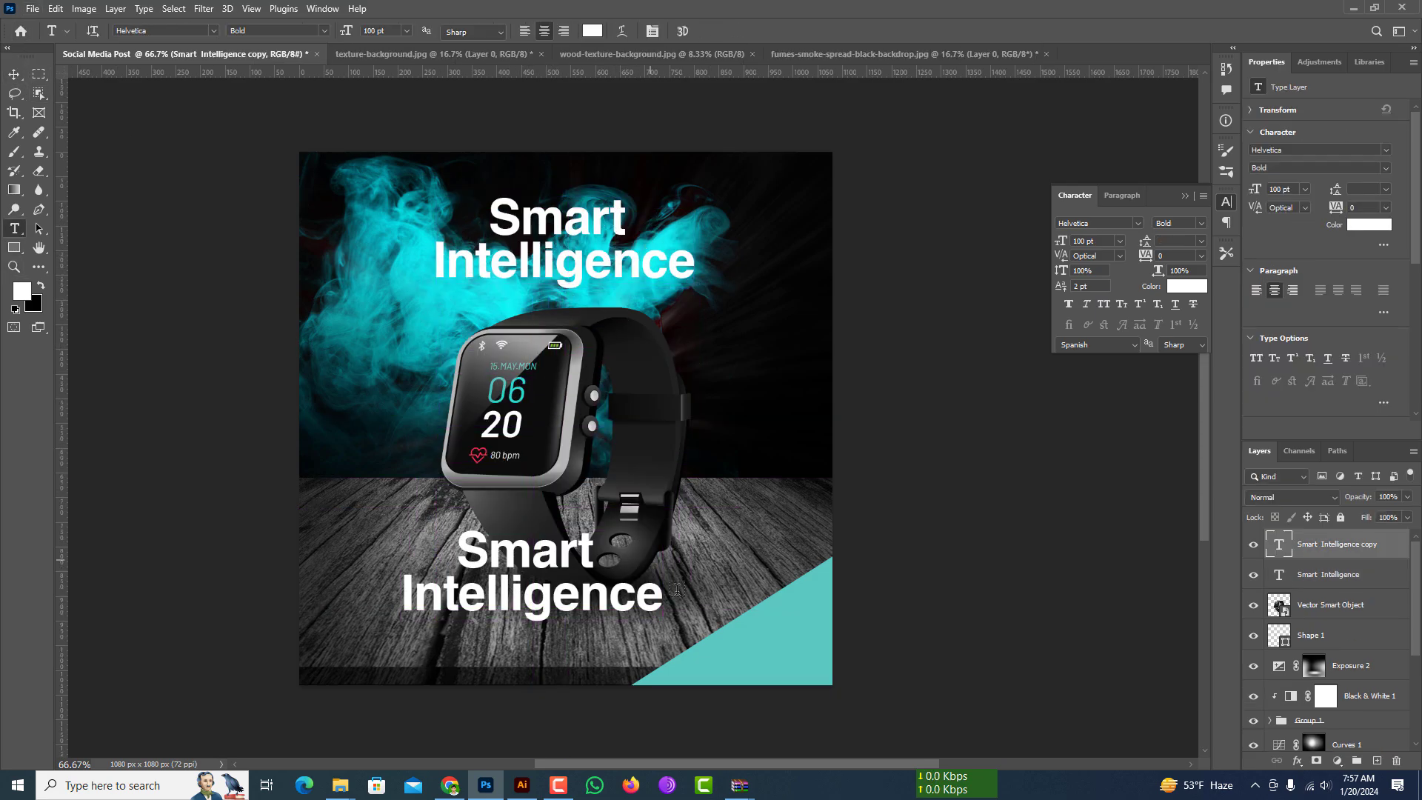
key("ctrl+a")
key("ctrl+v")
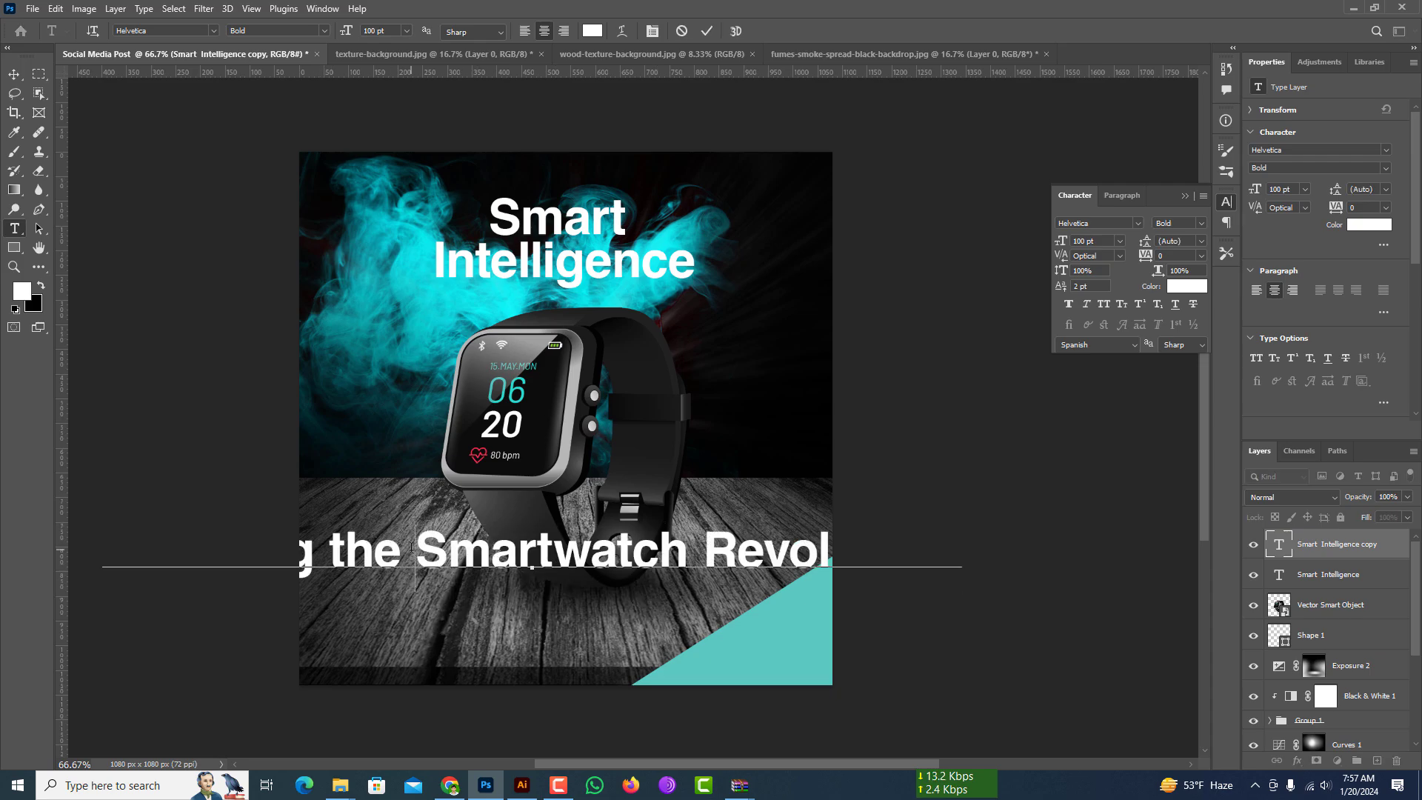
key("Return")
key("Return")
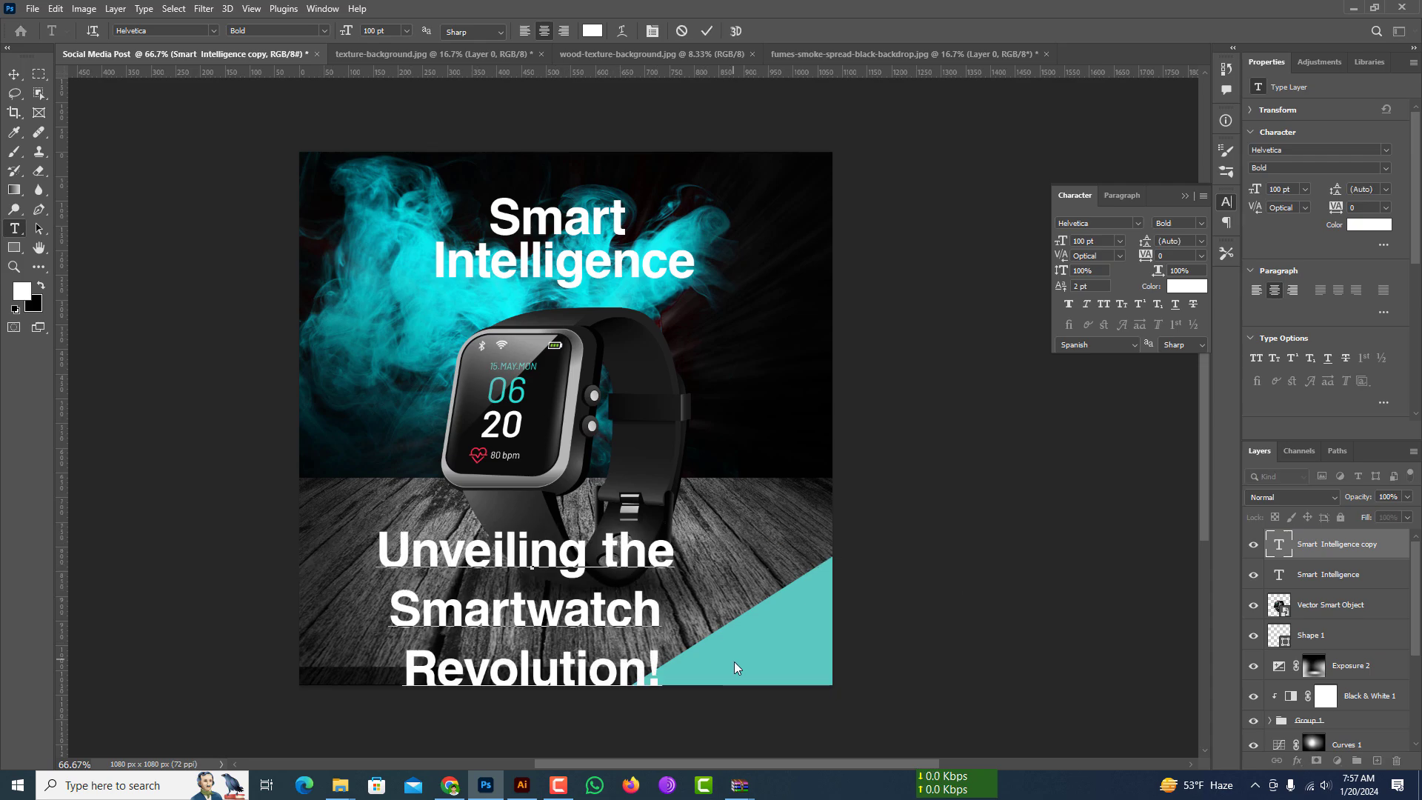
Set the "Unveiling the Smartwatch Revolution!" tagline to 25 pt and place it near the canvas's upper-right corner
left_click(14, 75)
left_click_drag(585, 554, 593, 454)
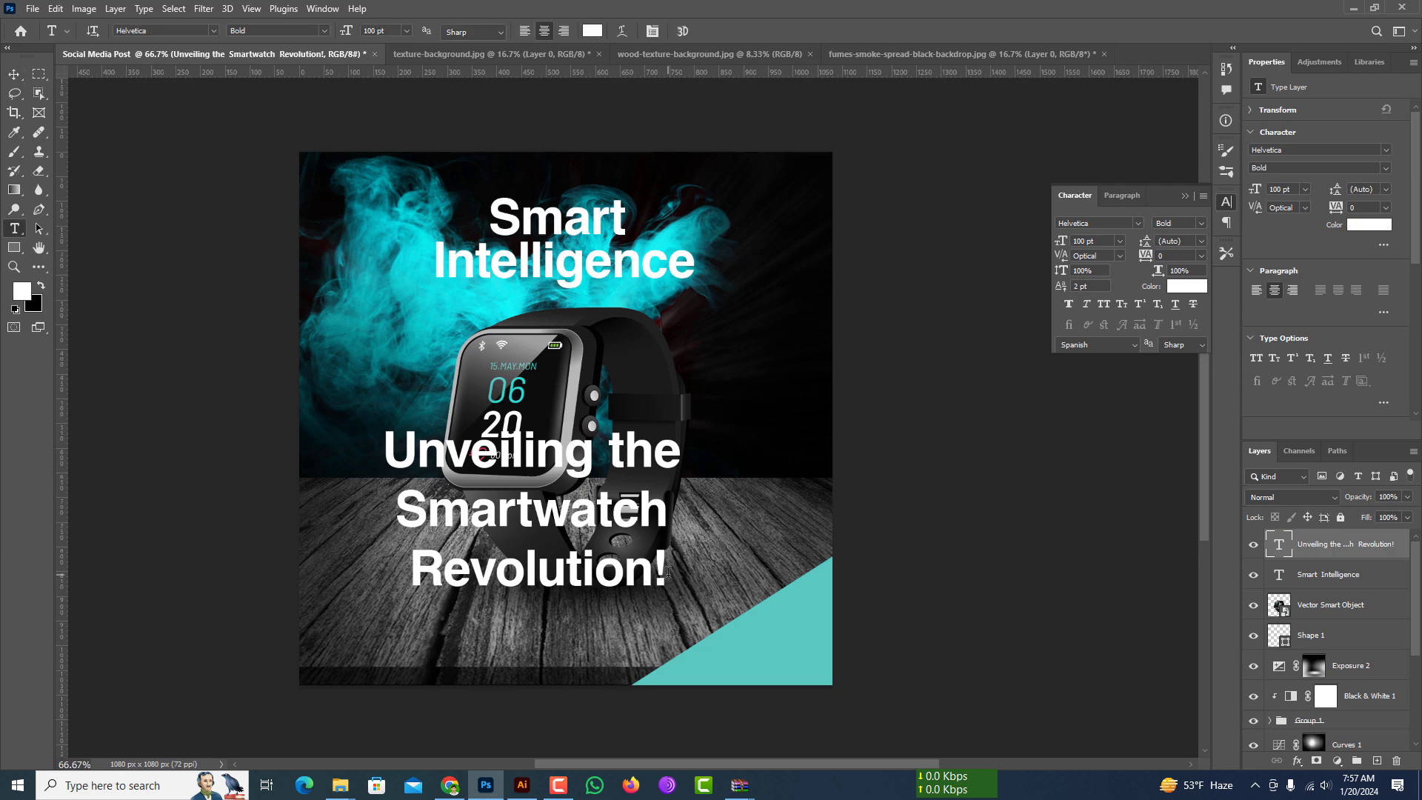
left_click_drag(668, 572, 134, 81)
left_click_drag(345, 37, 289, 35)
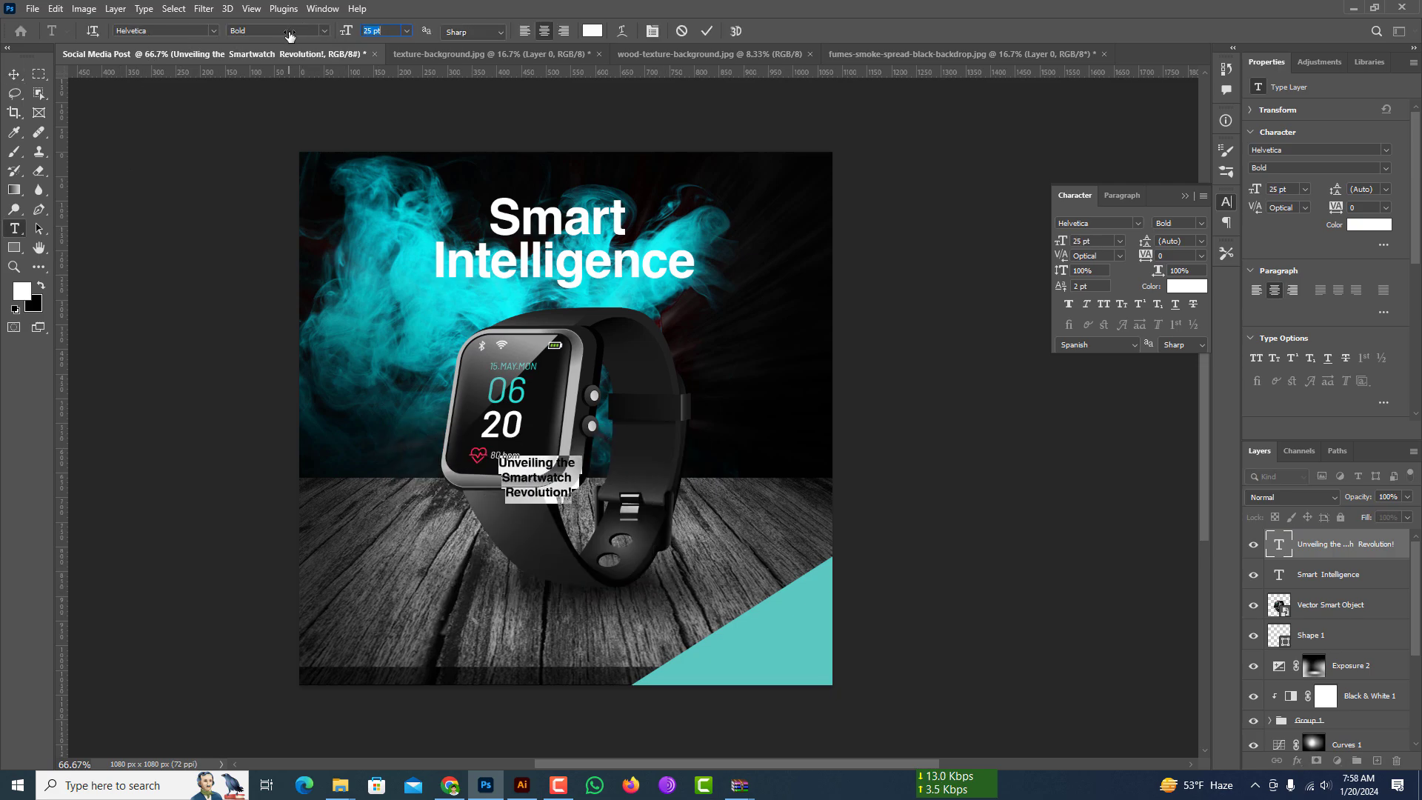
left_click(14, 75)
left_click_drag(650, 316, 804, 197)
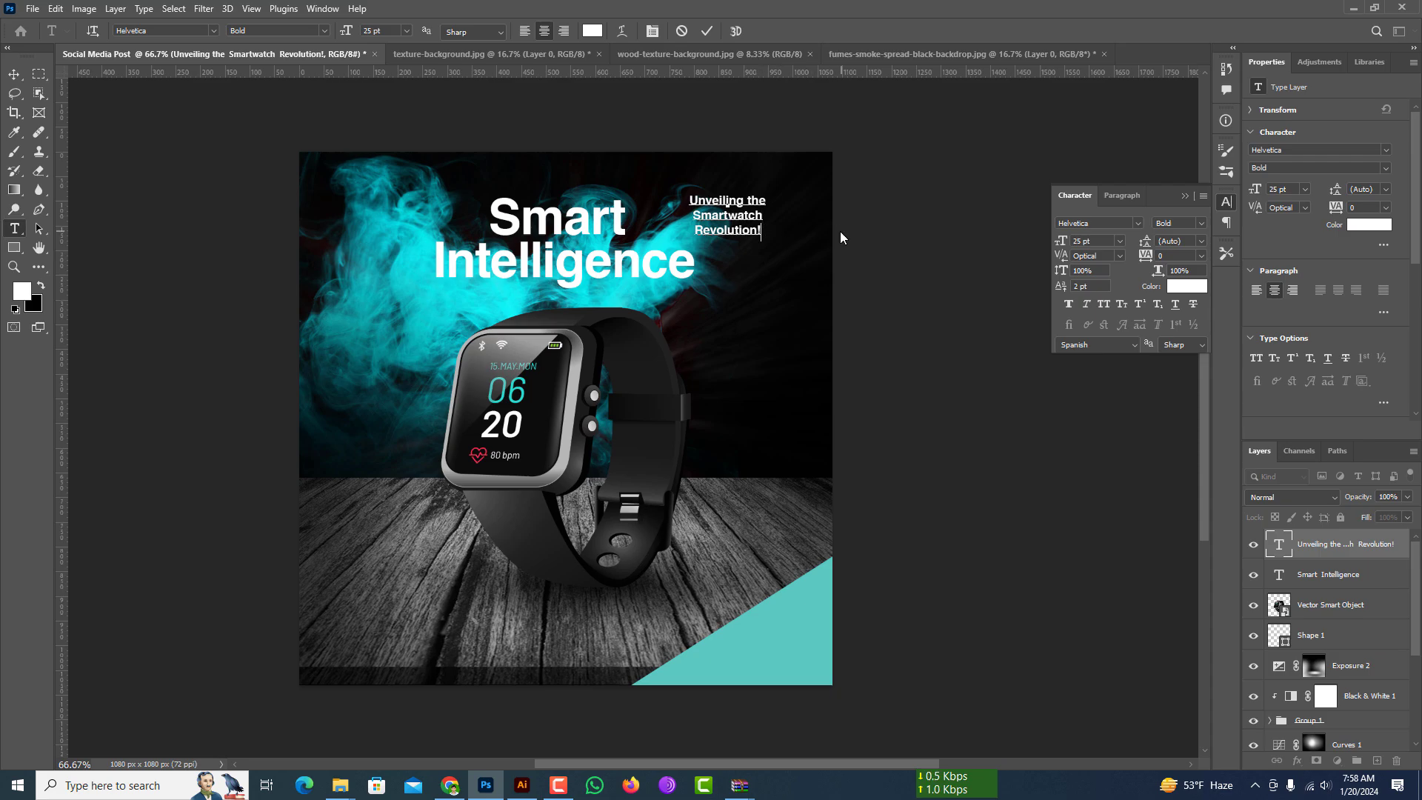
left_click(14, 75)
Scale the tagline down to about 16.7 pt and center it directly above the "Smart Intelligence" title
key("ctrl+t")
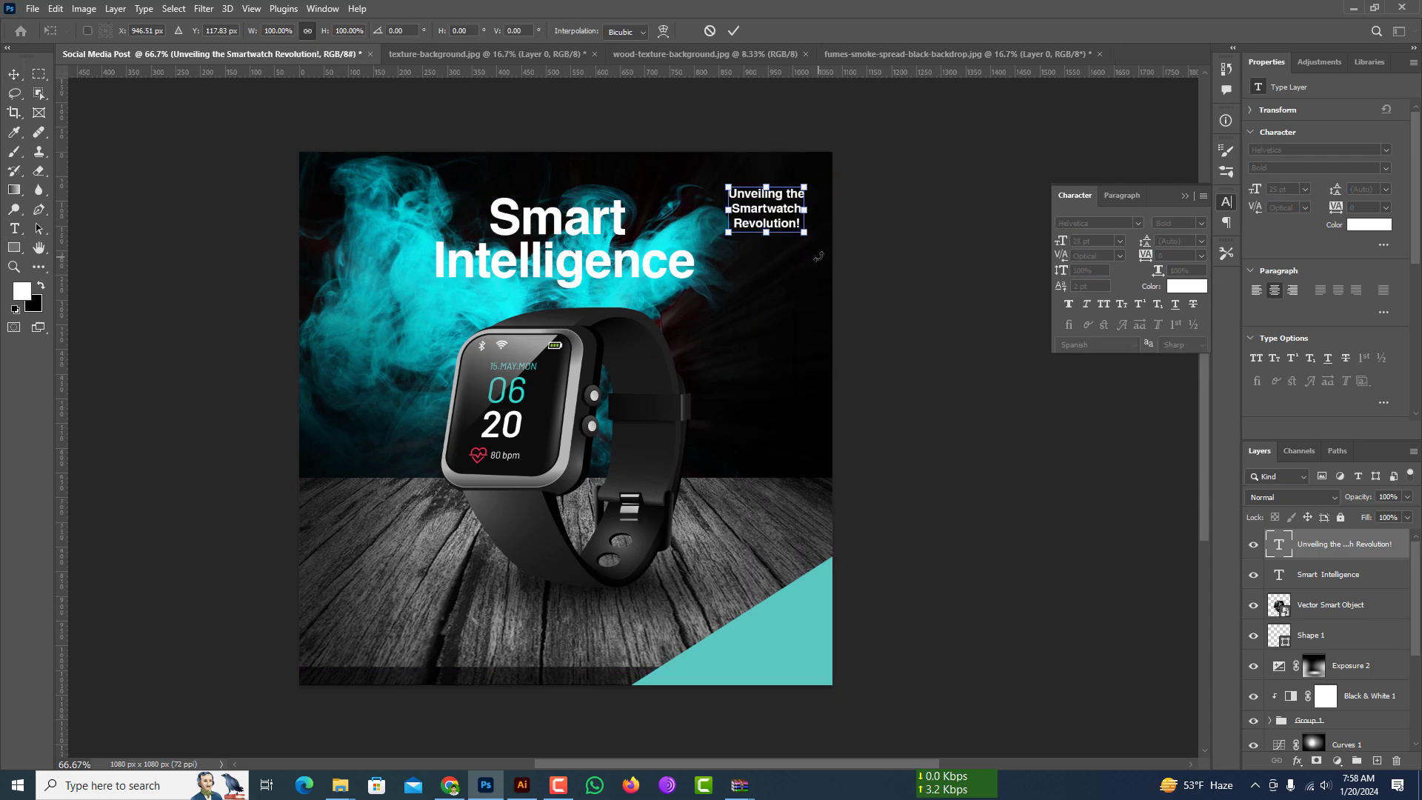
left_click(731, 30)
left_click_drag(785, 220, 526, 305)
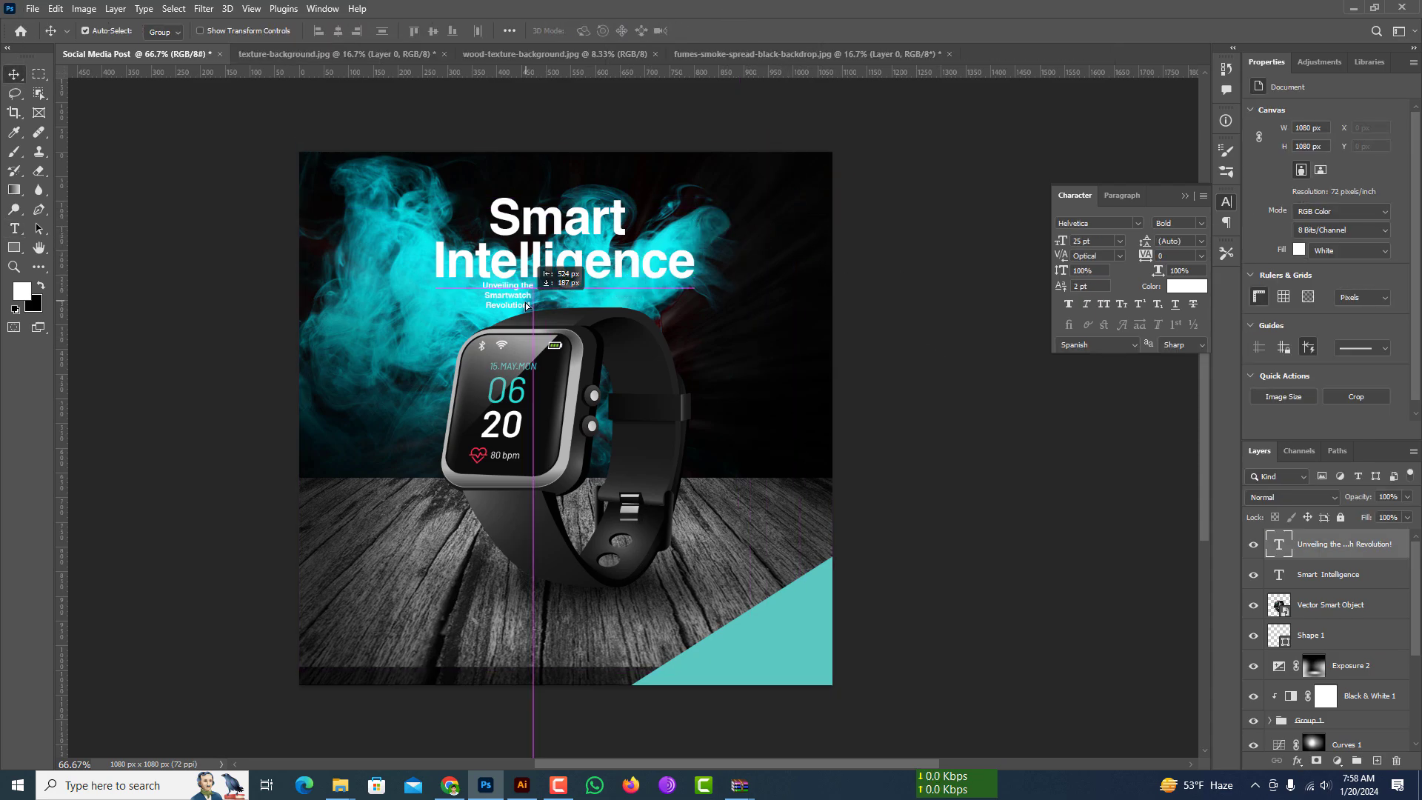
left_click_drag(465, 440, 570, 182)
left_click(930, 429)
Move the watch together with the Exposure 2 layer straight down by about 81 px
mouse_move(389, 325)
left_mouse_down()
mouse_move(406, 395)
mouse_move(389, 348)
left_mouse_up()
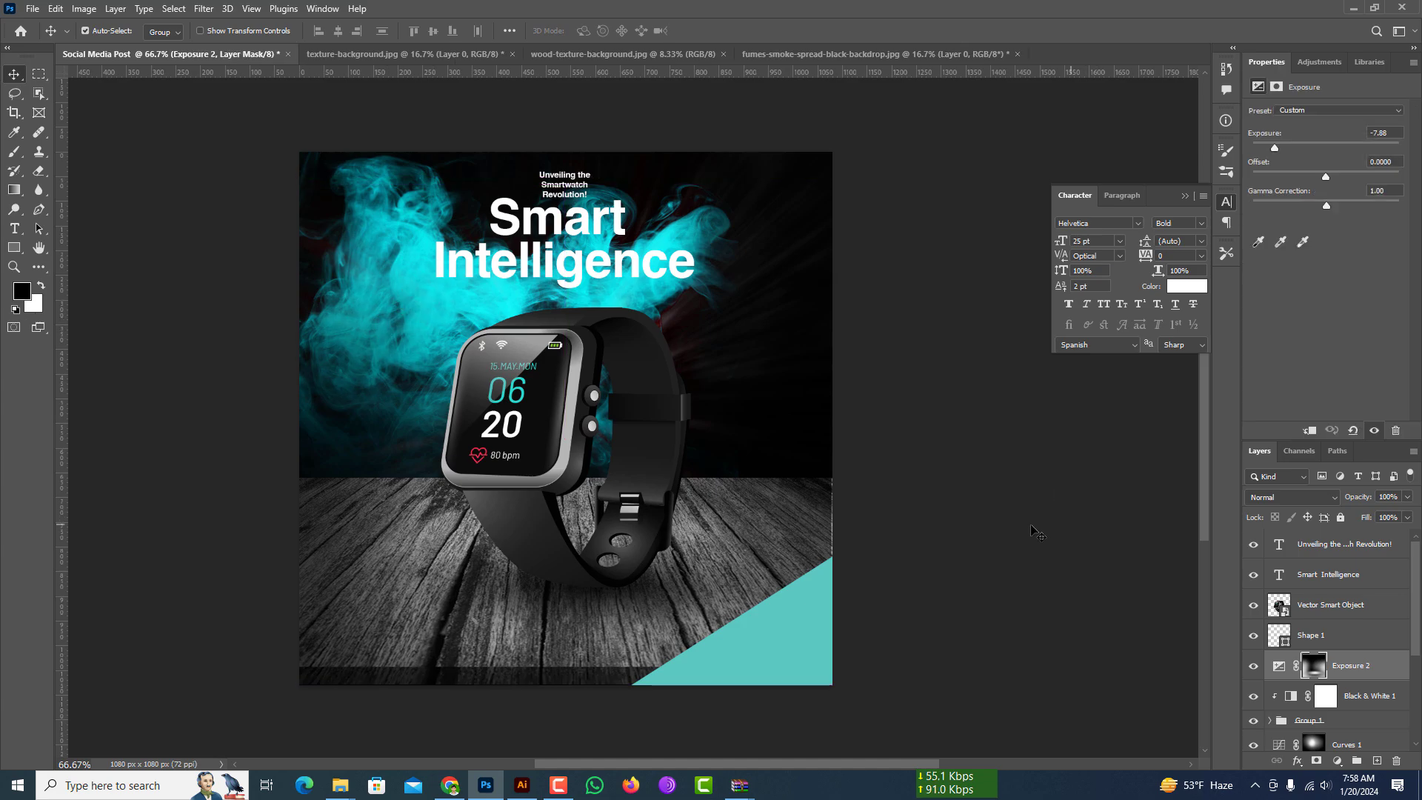
left_click(718, 545)
scroll(713, 543, "down", 3)
scroll(655, 453, "up", 2)
left_click(941, 474)
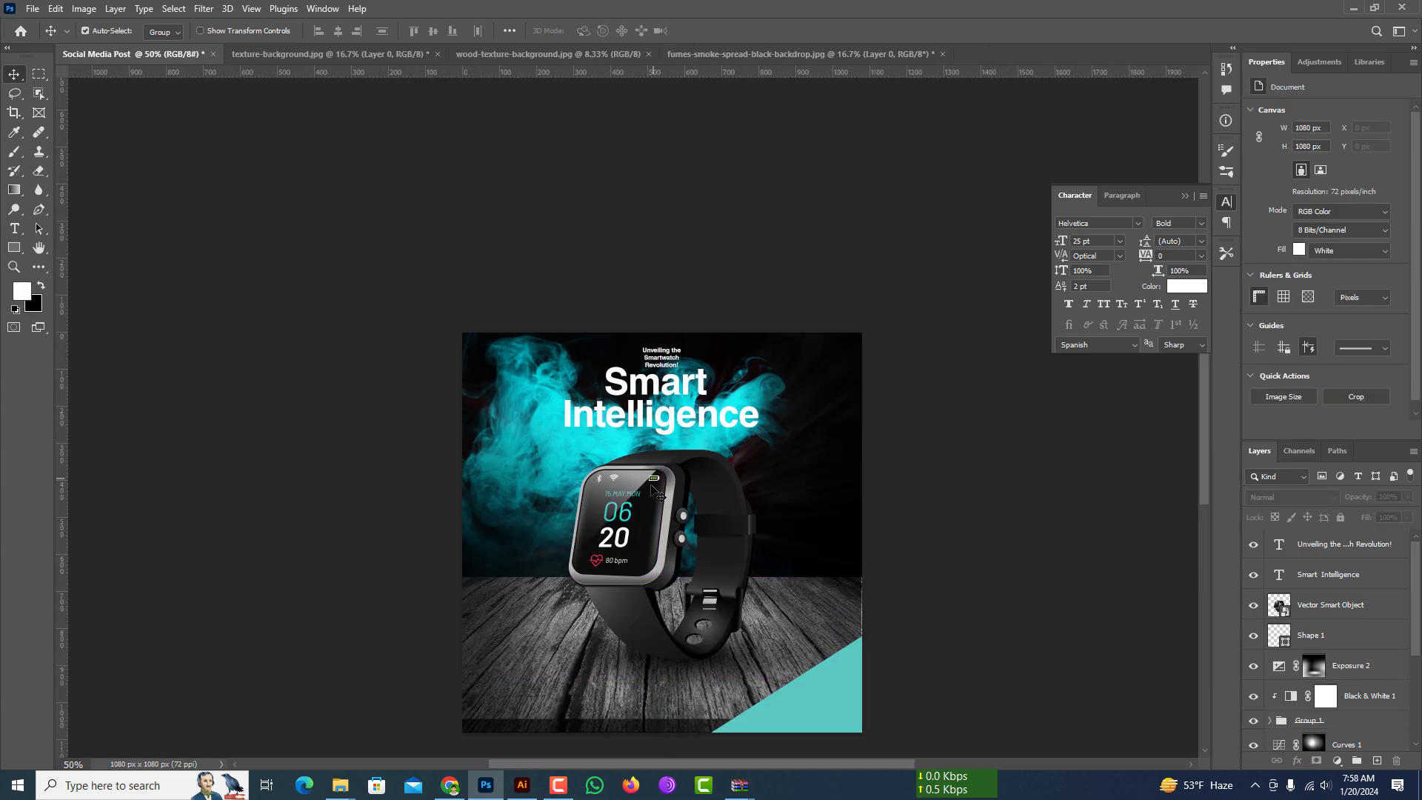
left_click(1338, 611)
left_click(1351, 666, "ctrl")
left_click_drag(633, 550, 627, 572)
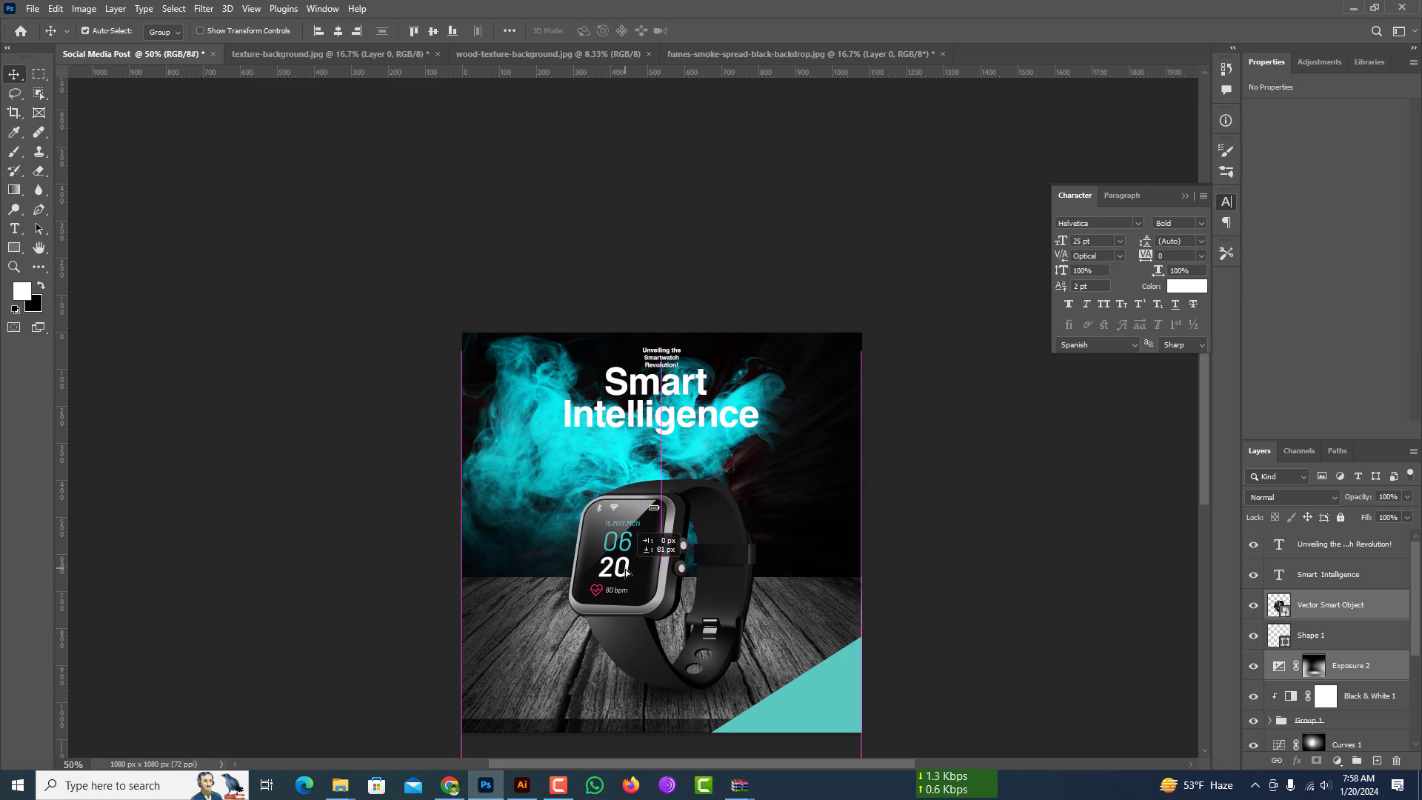
left_click(1056, 628)
Move the "Smart Intelligence" title down to leave a gap below the tagline
scroll(759, 485, "up", 3)
scroll(770, 498, "down", 3)
scroll(595, 390, "down", 3)
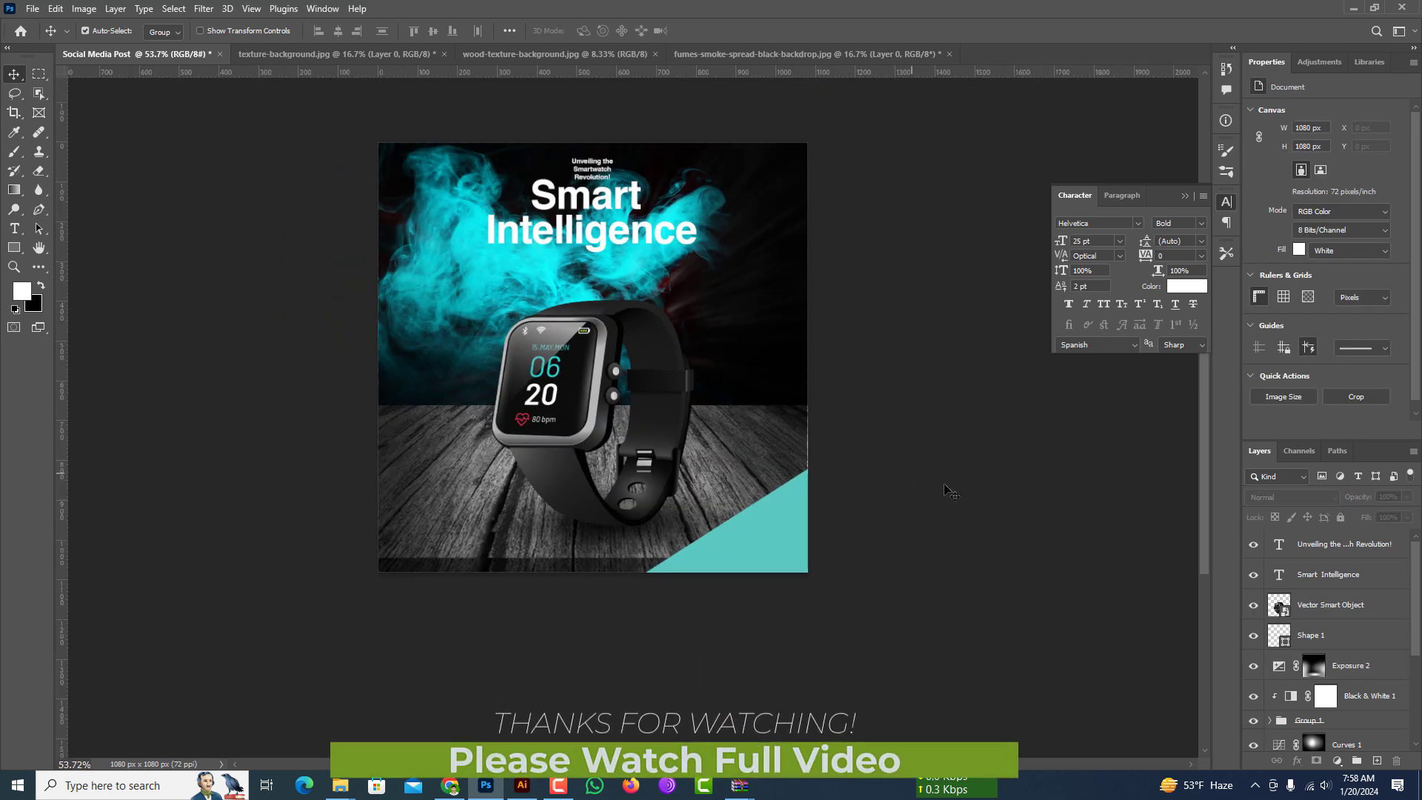
scroll(699, 398, "down", 3)
scroll(638, 282, "up", 6)
left_click_drag(665, 330, 665, 373)
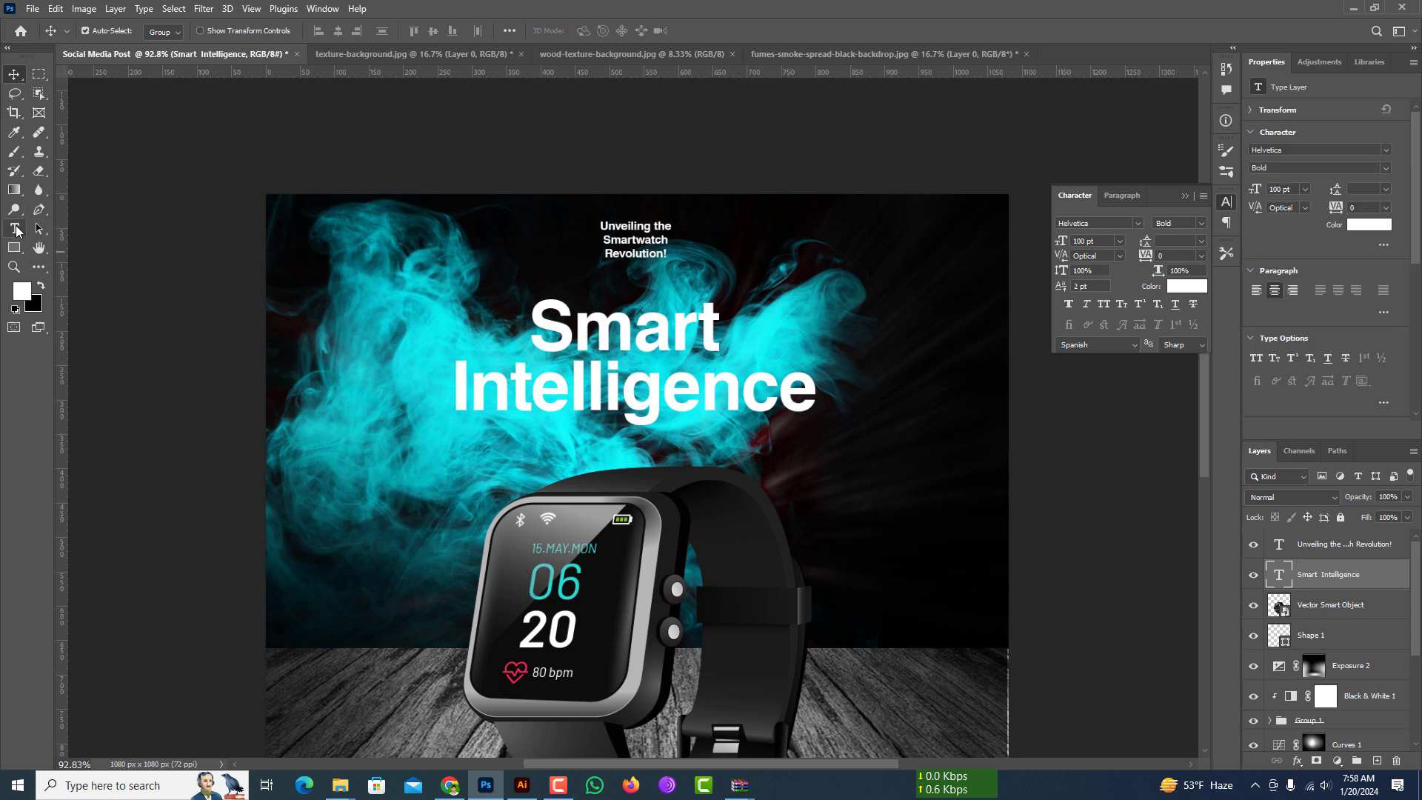
Rewrap the tagline onto two lines, breaking before "Revolution!", and move it down close above the title
left_click(15, 230)
scroll(619, 243, "up", 8)
left_click(586, 237)
key("BackSpace")
key("Return")
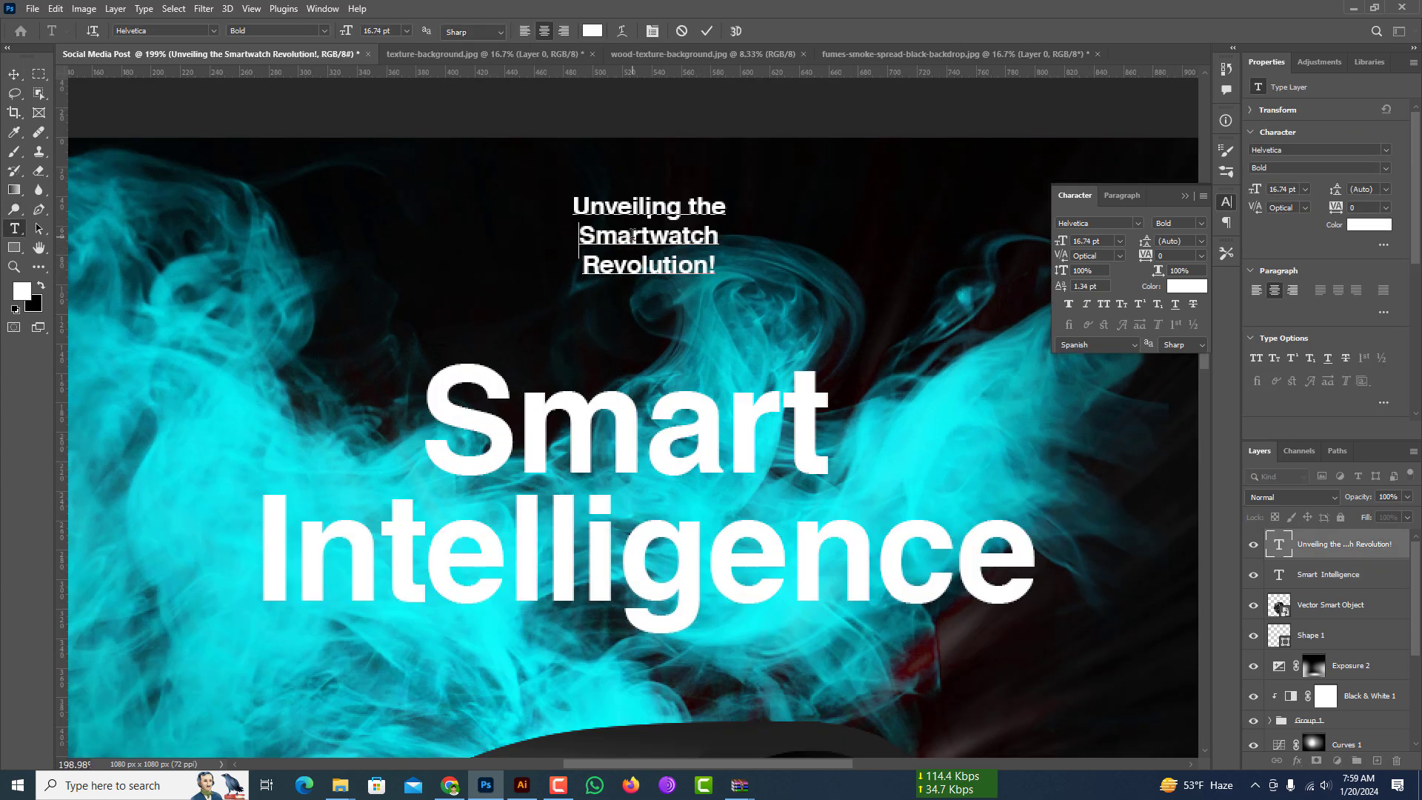
key("BackSpace")
left_click(14, 75)
scroll(770, 471, "down", 8)
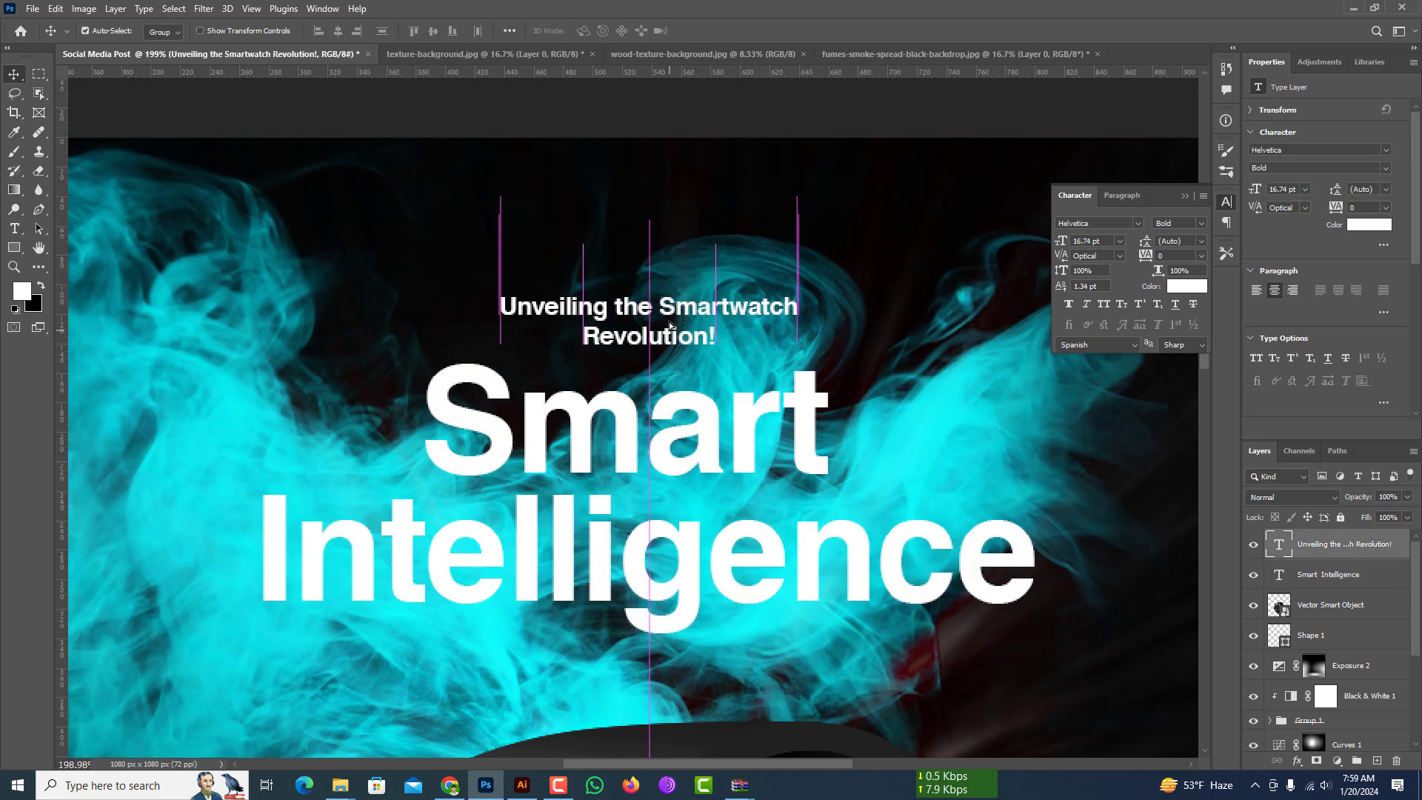
scroll(770, 470, "down", 4)
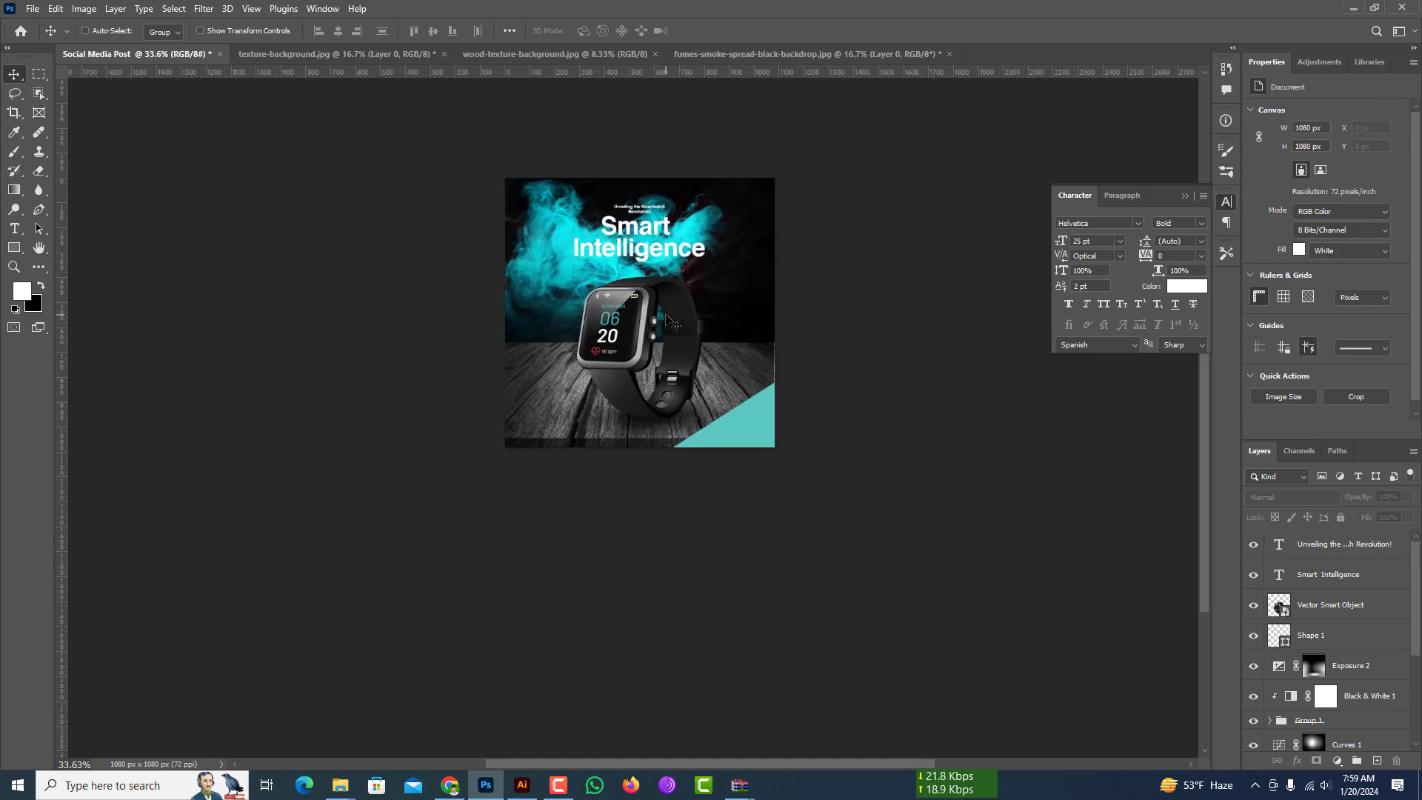
Recolor the word "Intelligence" in the title to cyan 0ed6de, sampled from the smoke
scroll(673, 315, "up", 3)
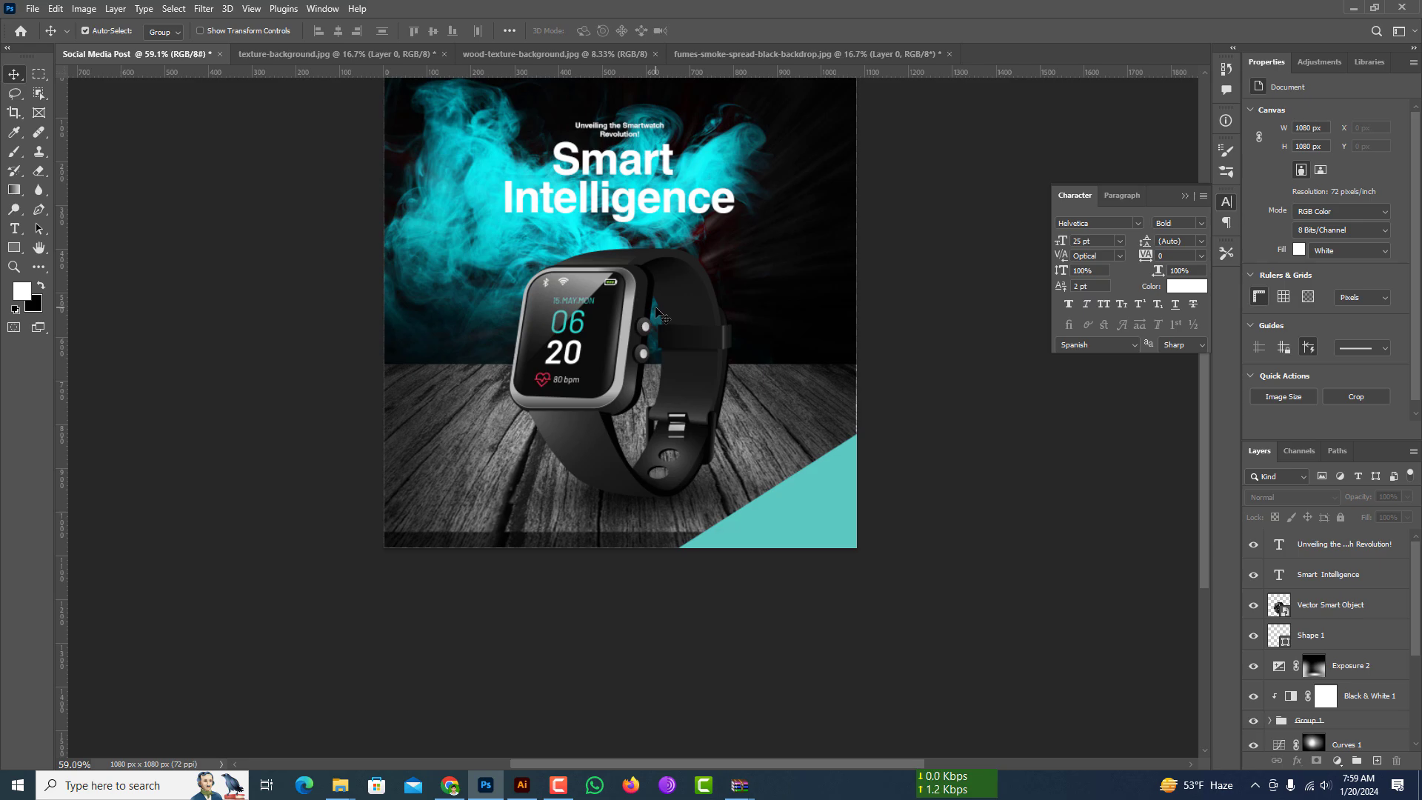
double_click(507, 201)
left_click(592, 31)
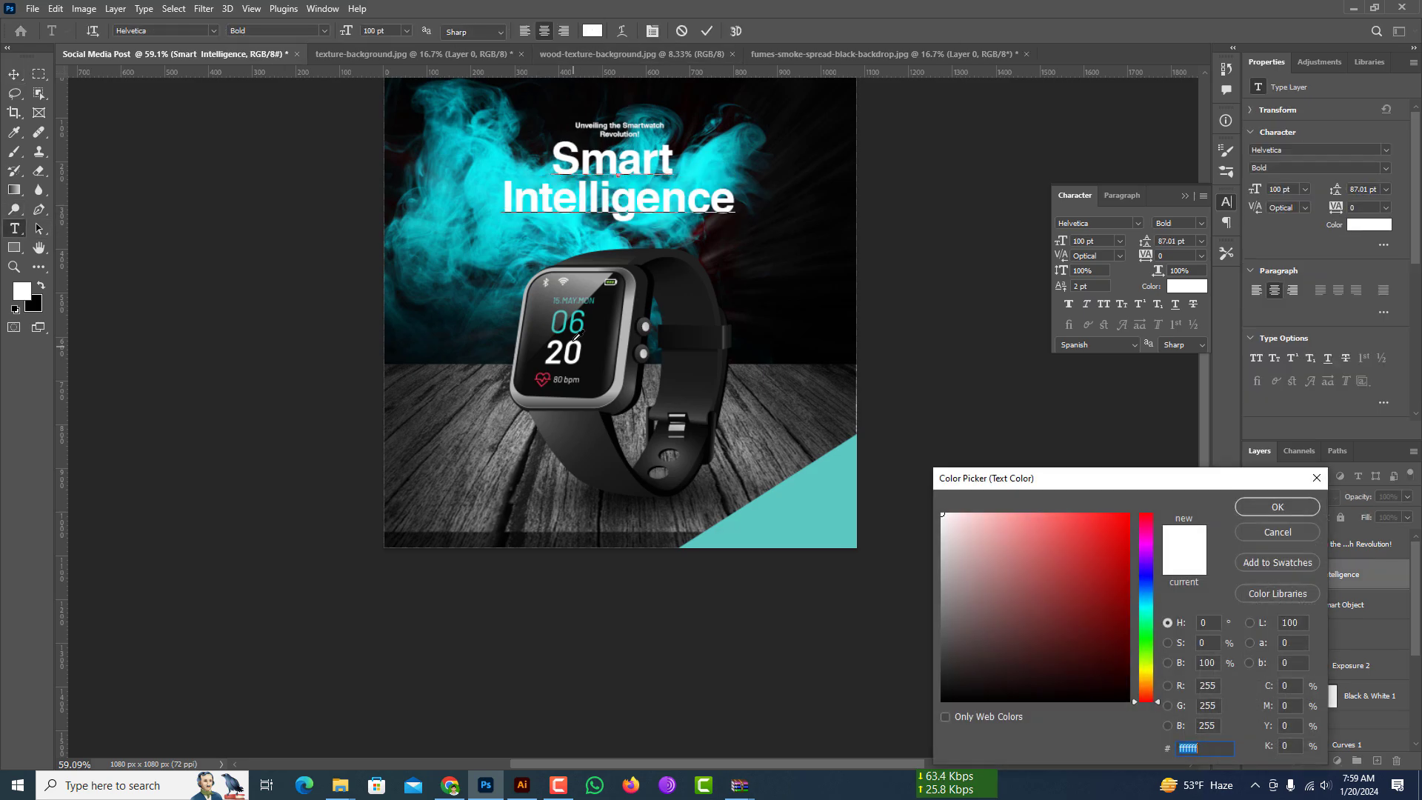
left_click(586, 320)
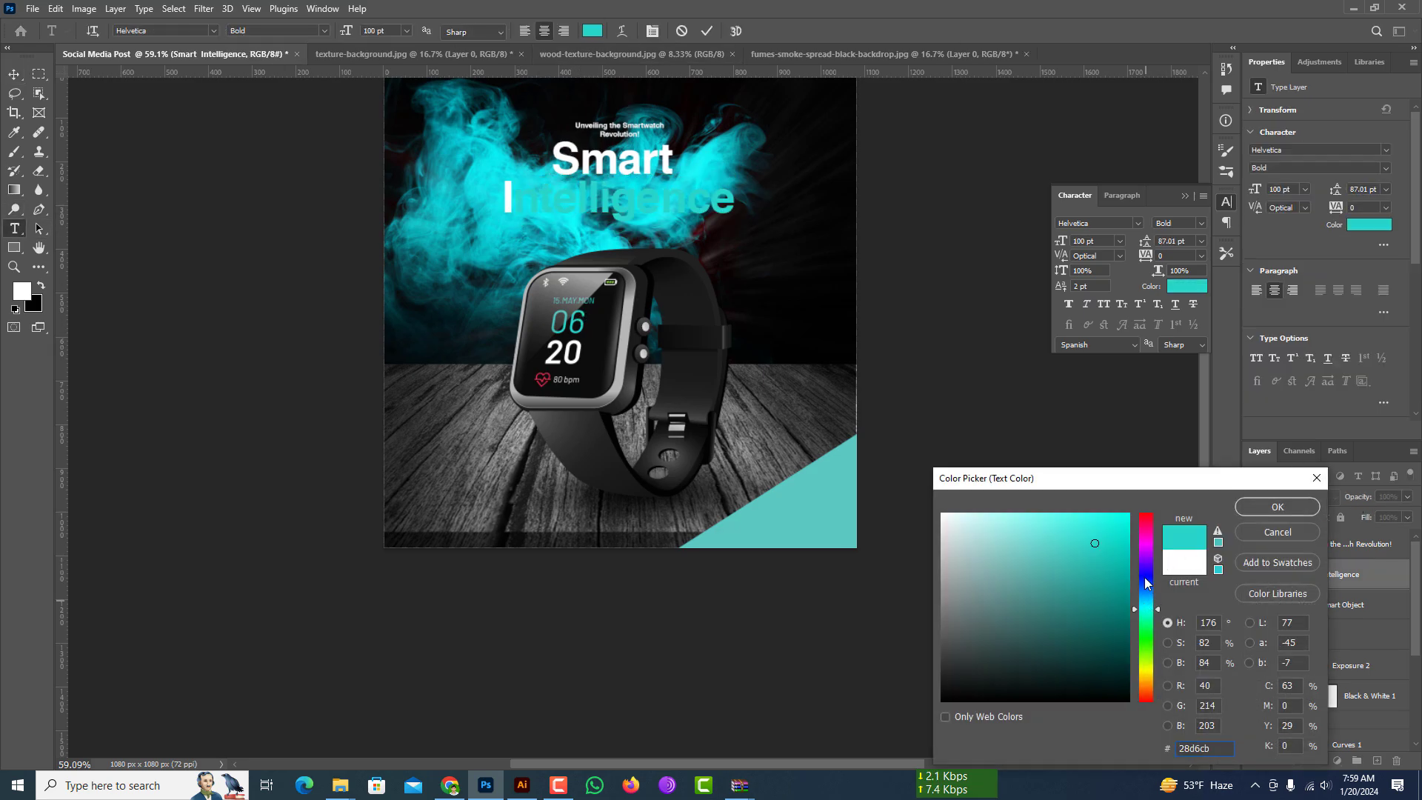
left_click(1144, 582)
left_click(1147, 566)
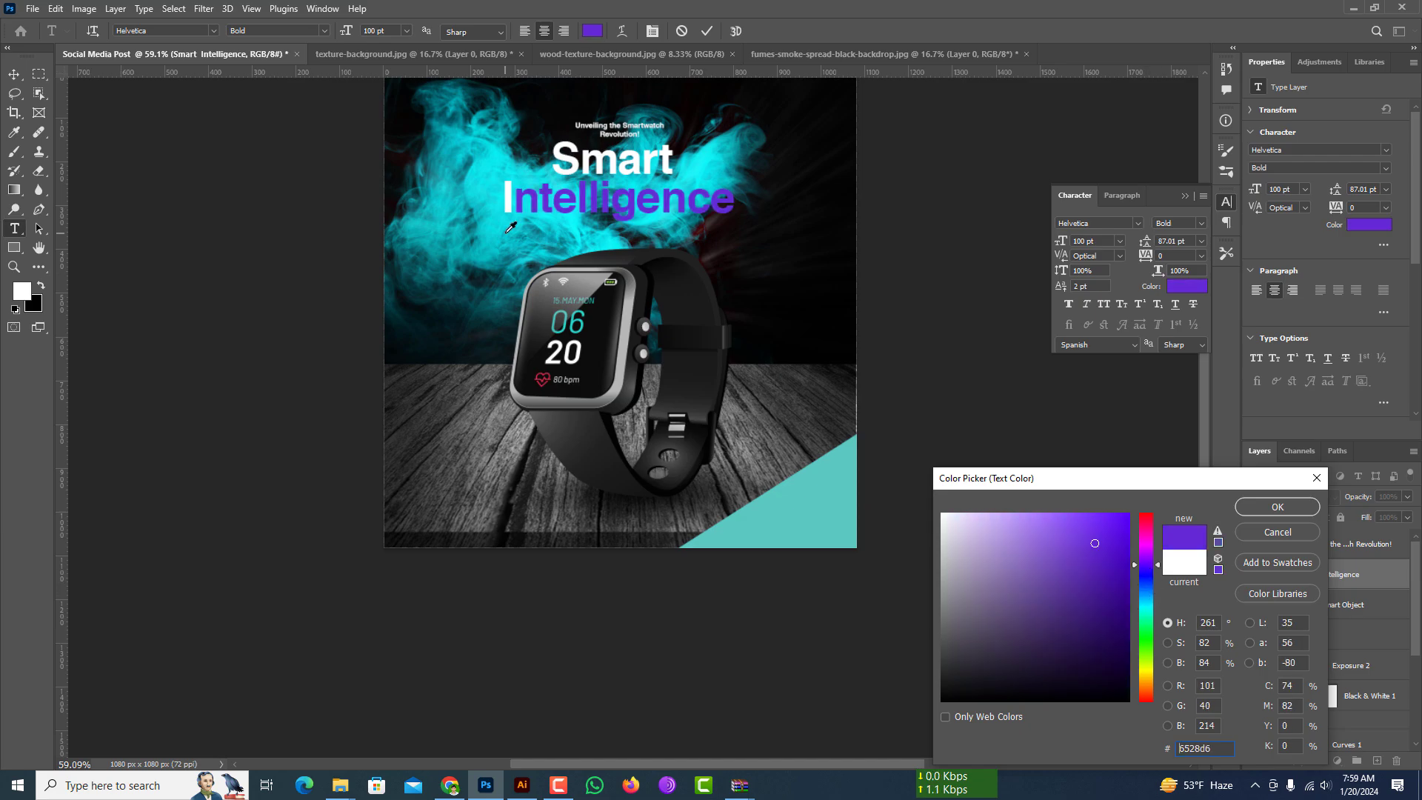
left_click(499, 228)
left_click(1277, 509)
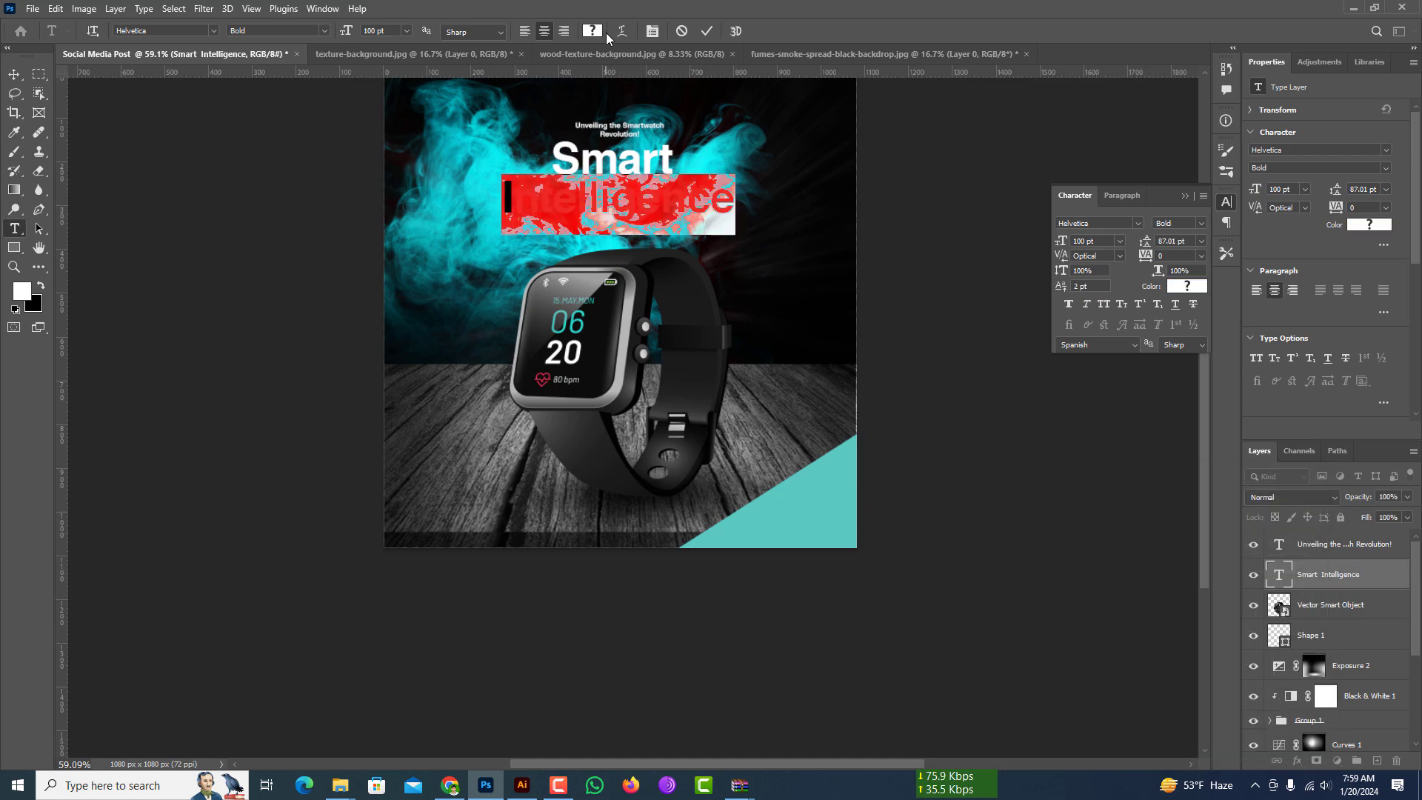
left_click(593, 30)
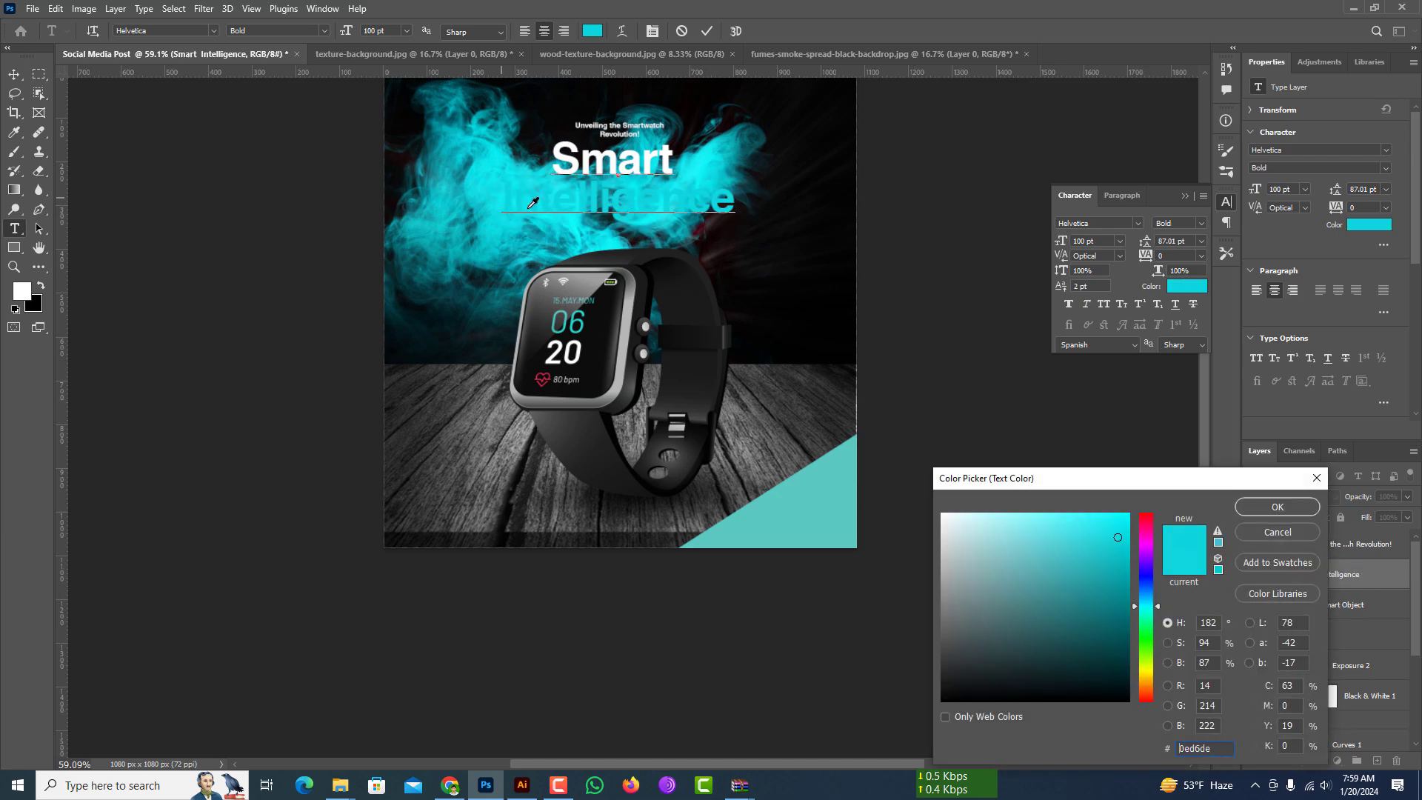
left_click(1169, 642)
left_click(1168, 663)
left_click(1170, 686)
left_click(1170, 706)
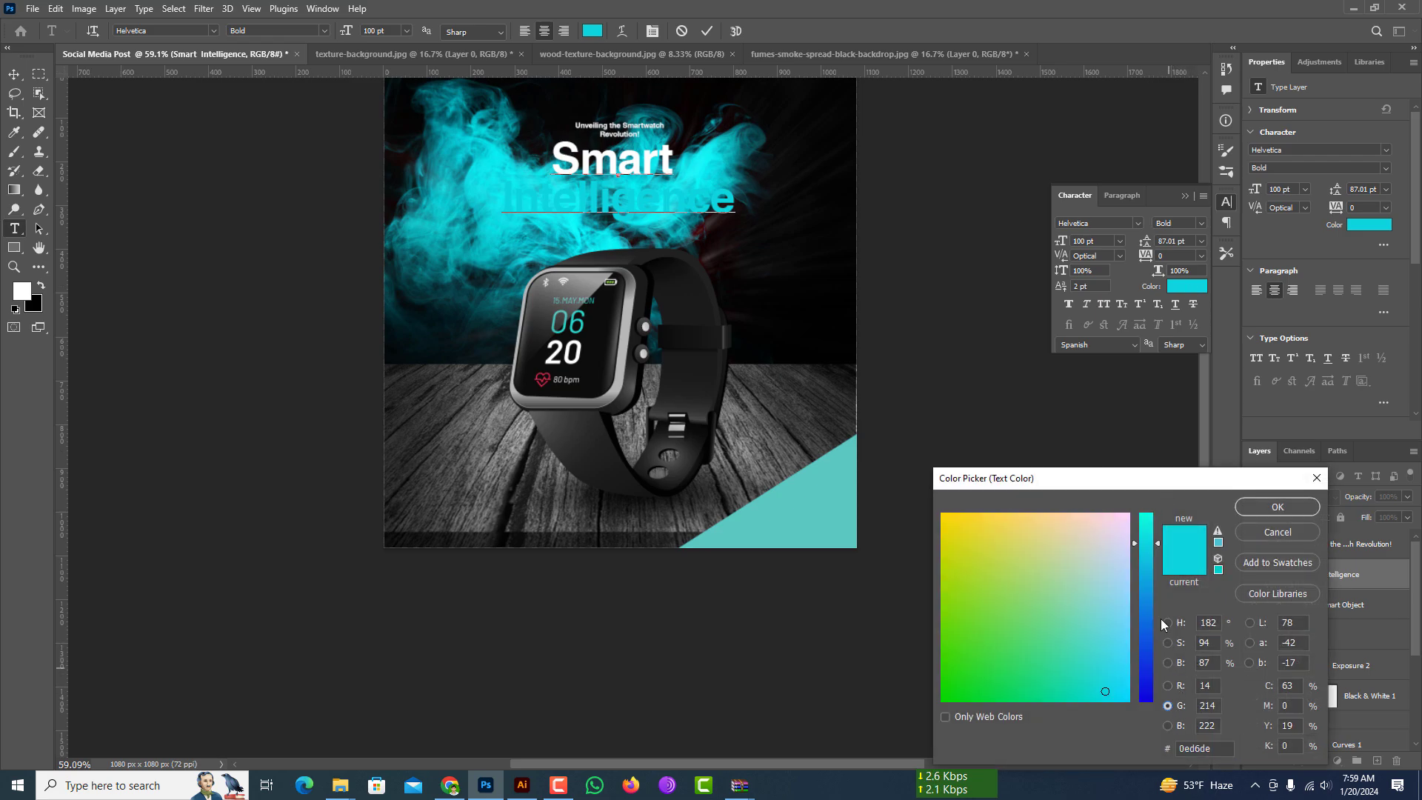
left_click_drag(1154, 549, 1155, 704)
left_click_drag(1157, 647, 1156, 644)
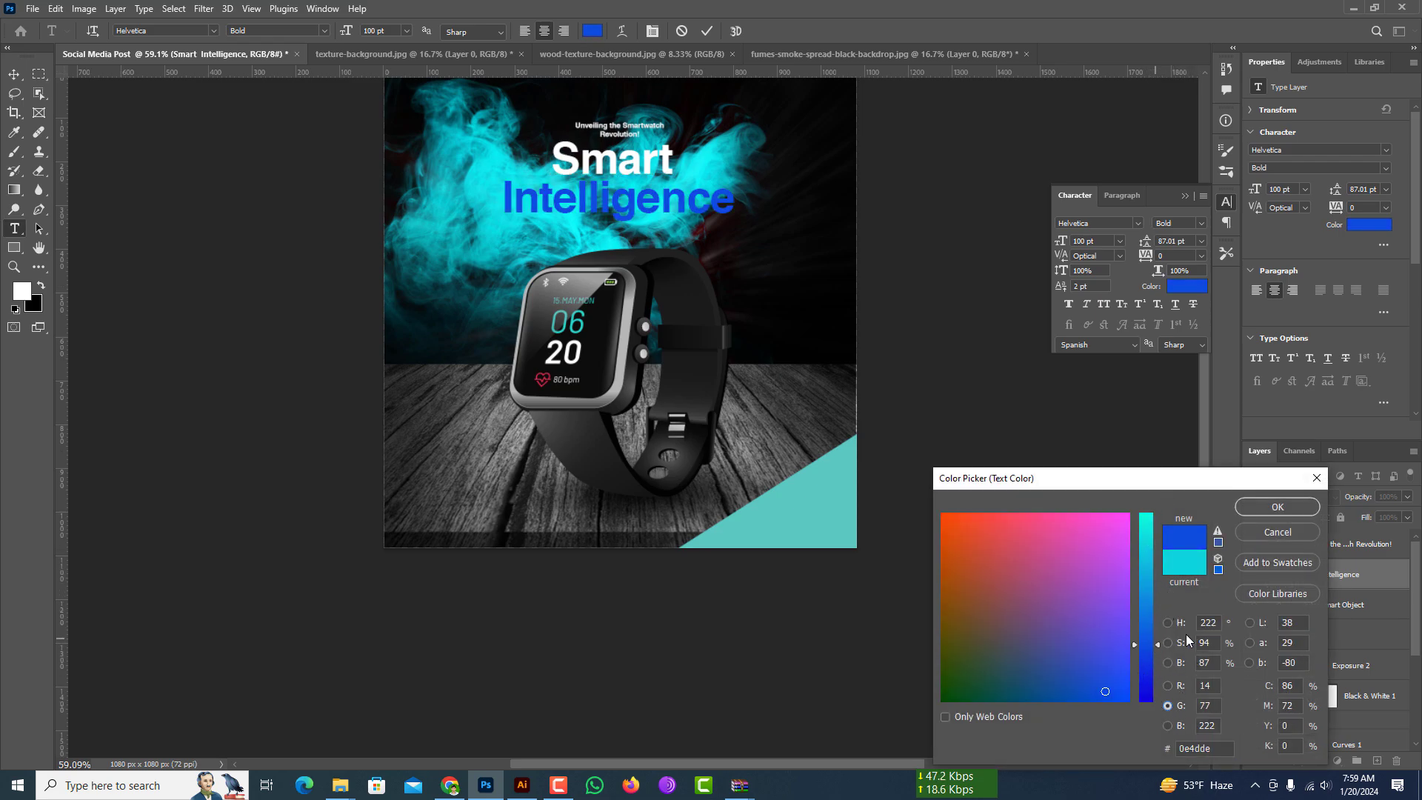
left_click(1280, 531)
Recolor the word "Intelligence" in the title to bright lime green with hue 78, saturation 100 and brightness 100
left_click(1186, 288)
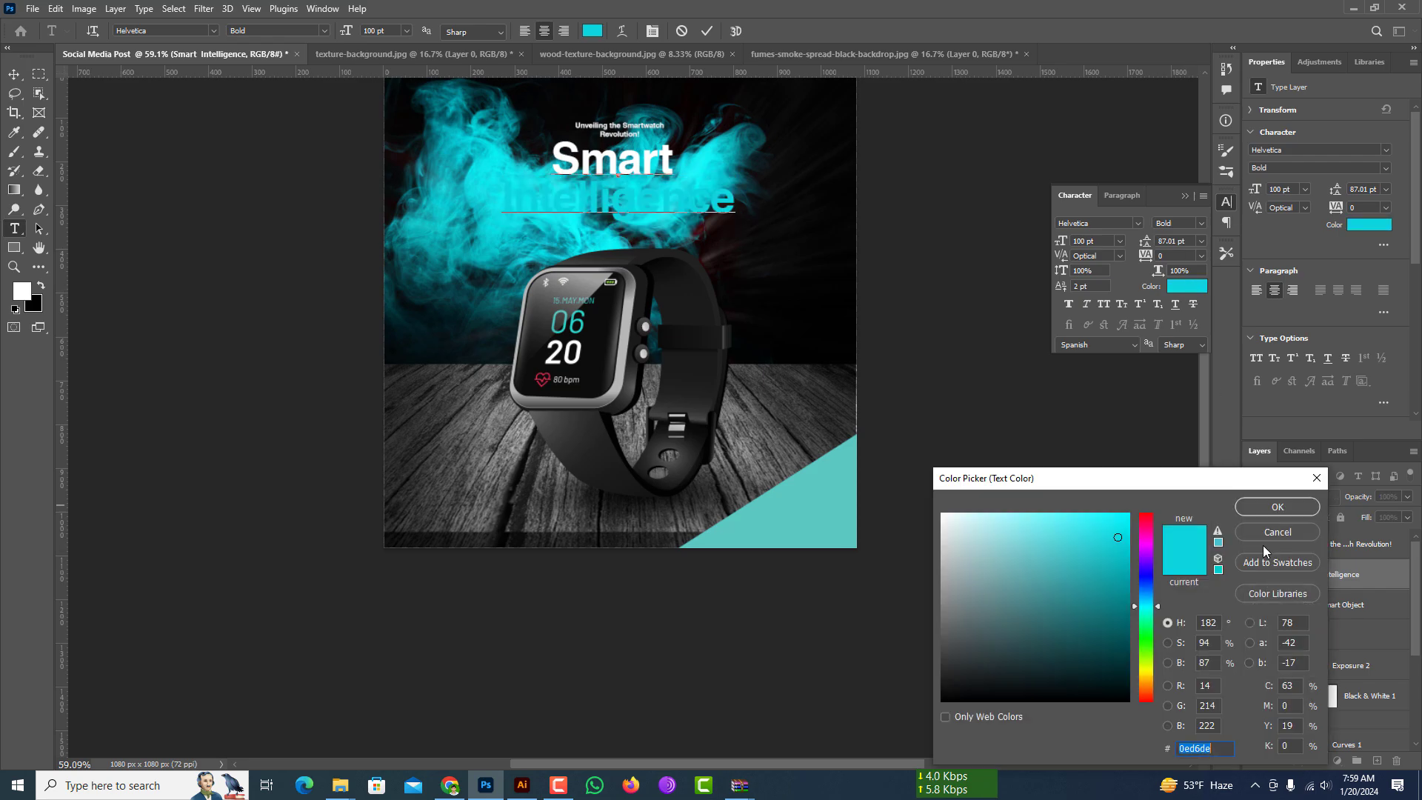
left_click(1251, 623)
left_click(1250, 643)
left_click(1250, 662)
left_click_drag(1146, 622, 1147, 476)
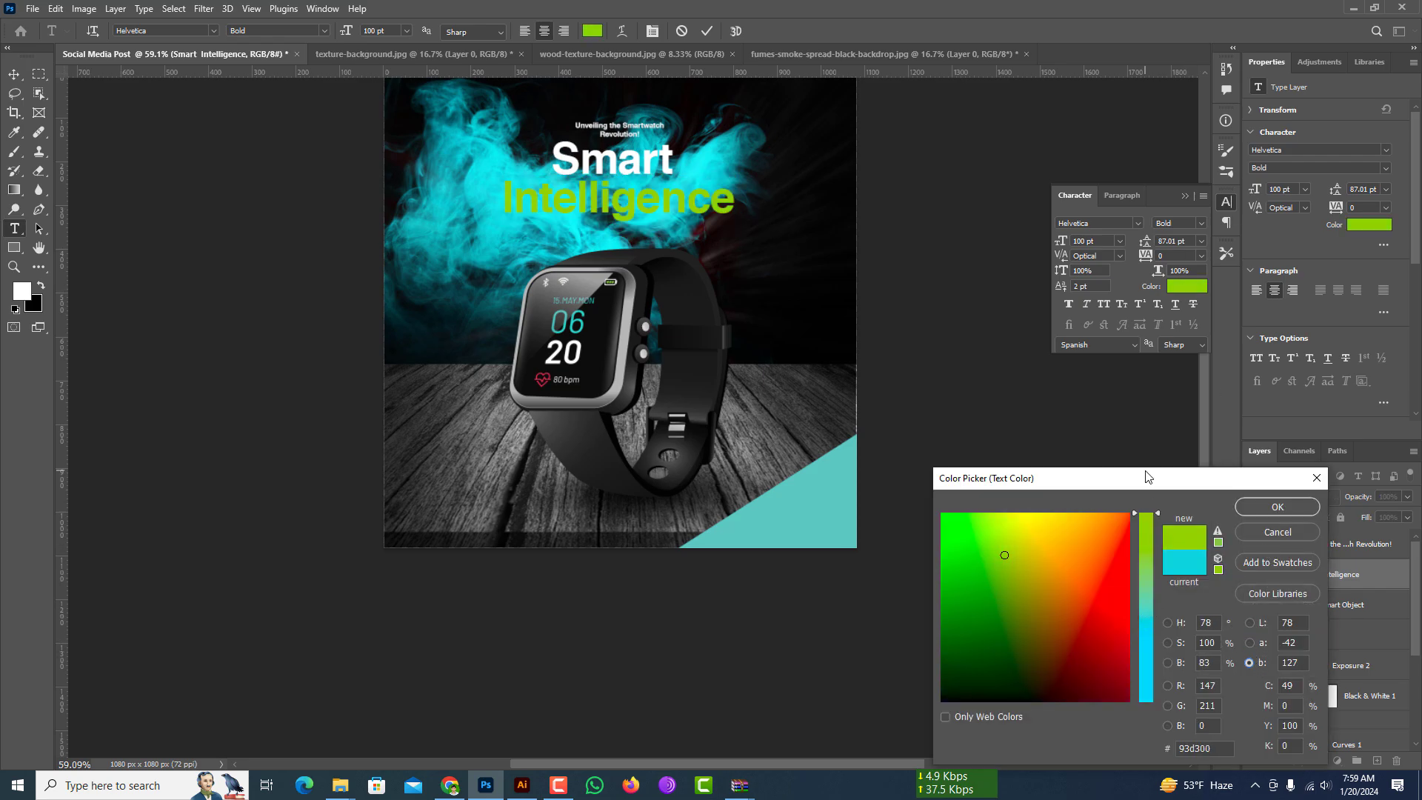
left_click(1168, 663)
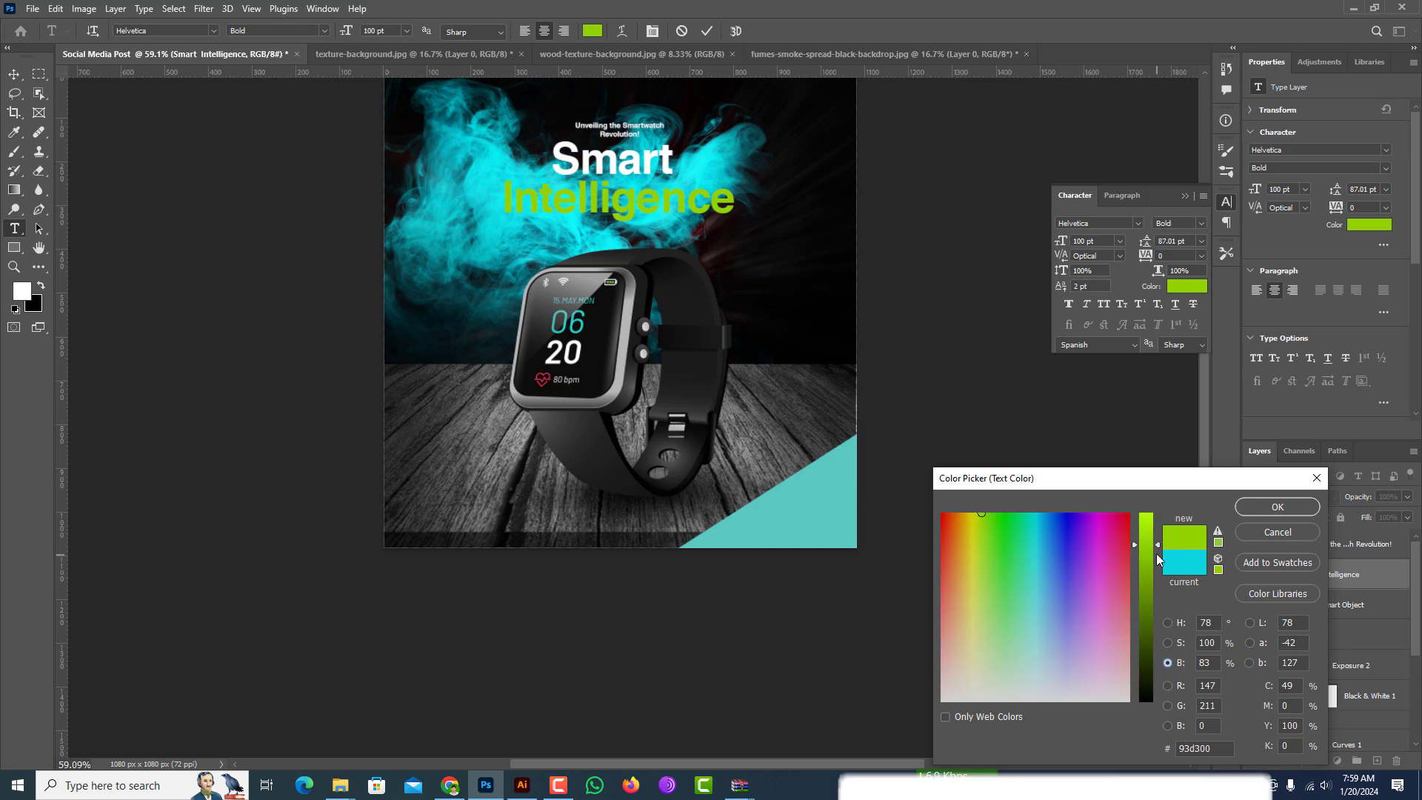
left_click_drag(1146, 545, 1152, 476)
left_click(1168, 643)
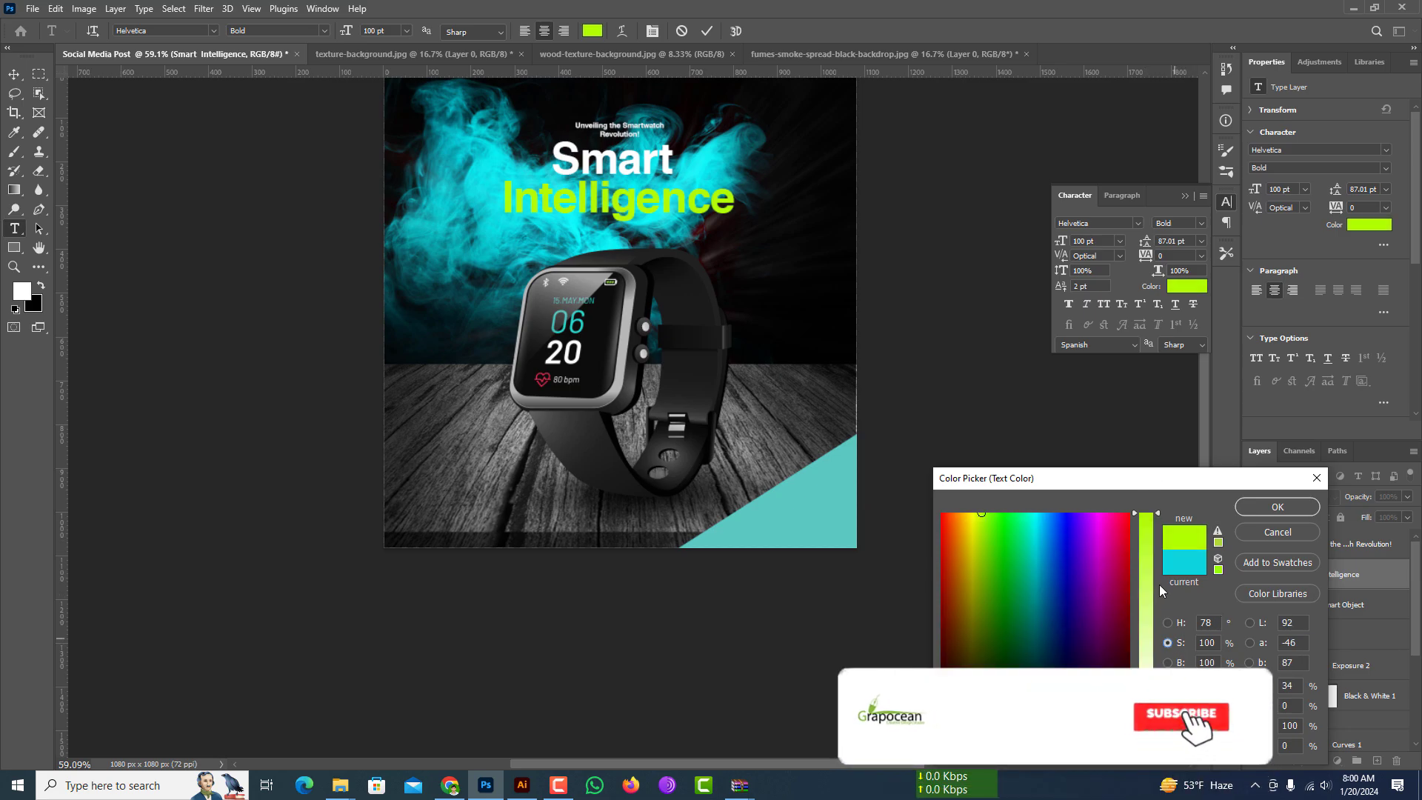
left_click(1277, 507)
left_click(14, 74)
left_click(259, 244)
Move the "Smart Intelligence" title to the right and slightly up, beside the tagline
scroll(644, 311, "down", 5)
scroll(615, 215, "up", 4)
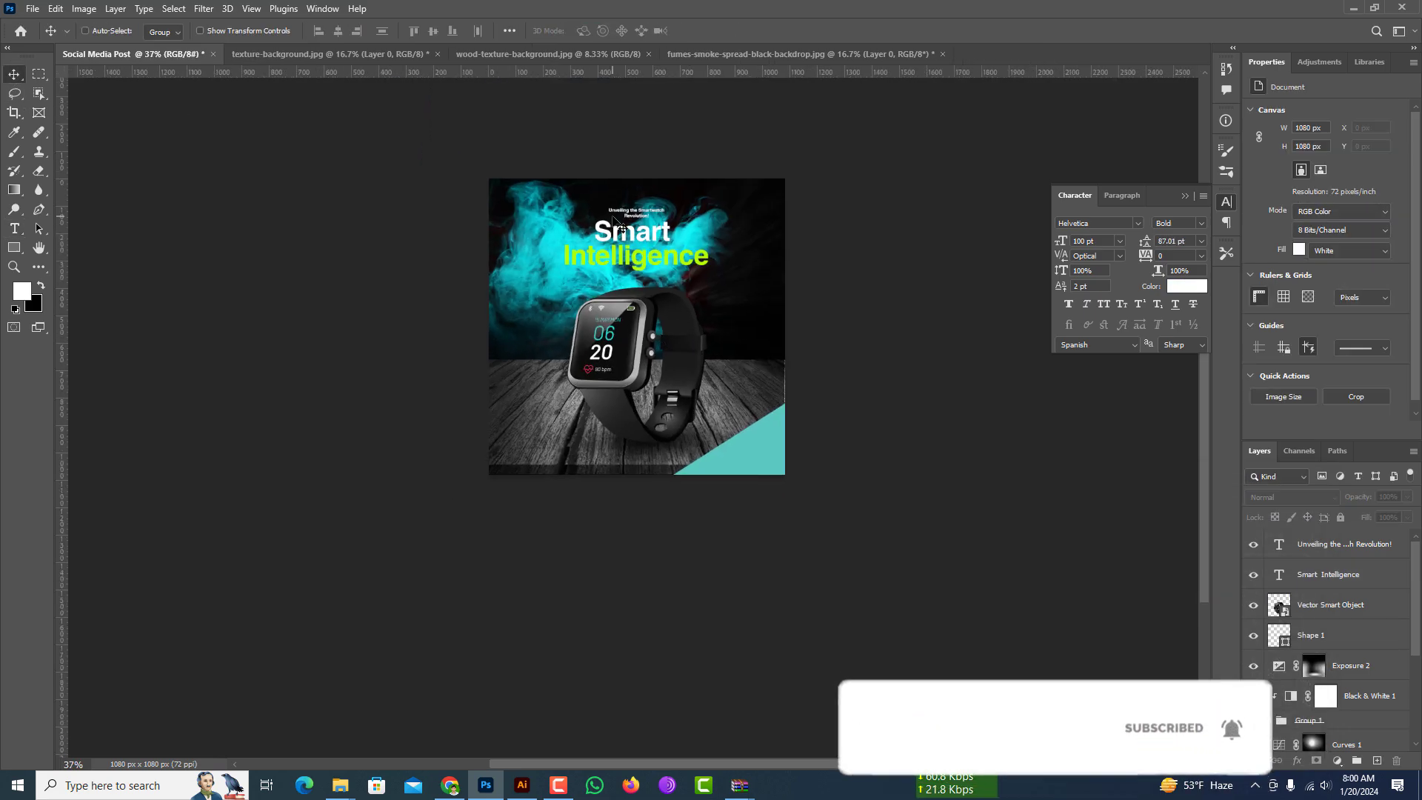
left_click_drag(658, 284, 763, 259)
Transform the smoke image on Layer 2, moving it down so its center sits at about X 436 px, Y 482 px
left_click(1314, 743)
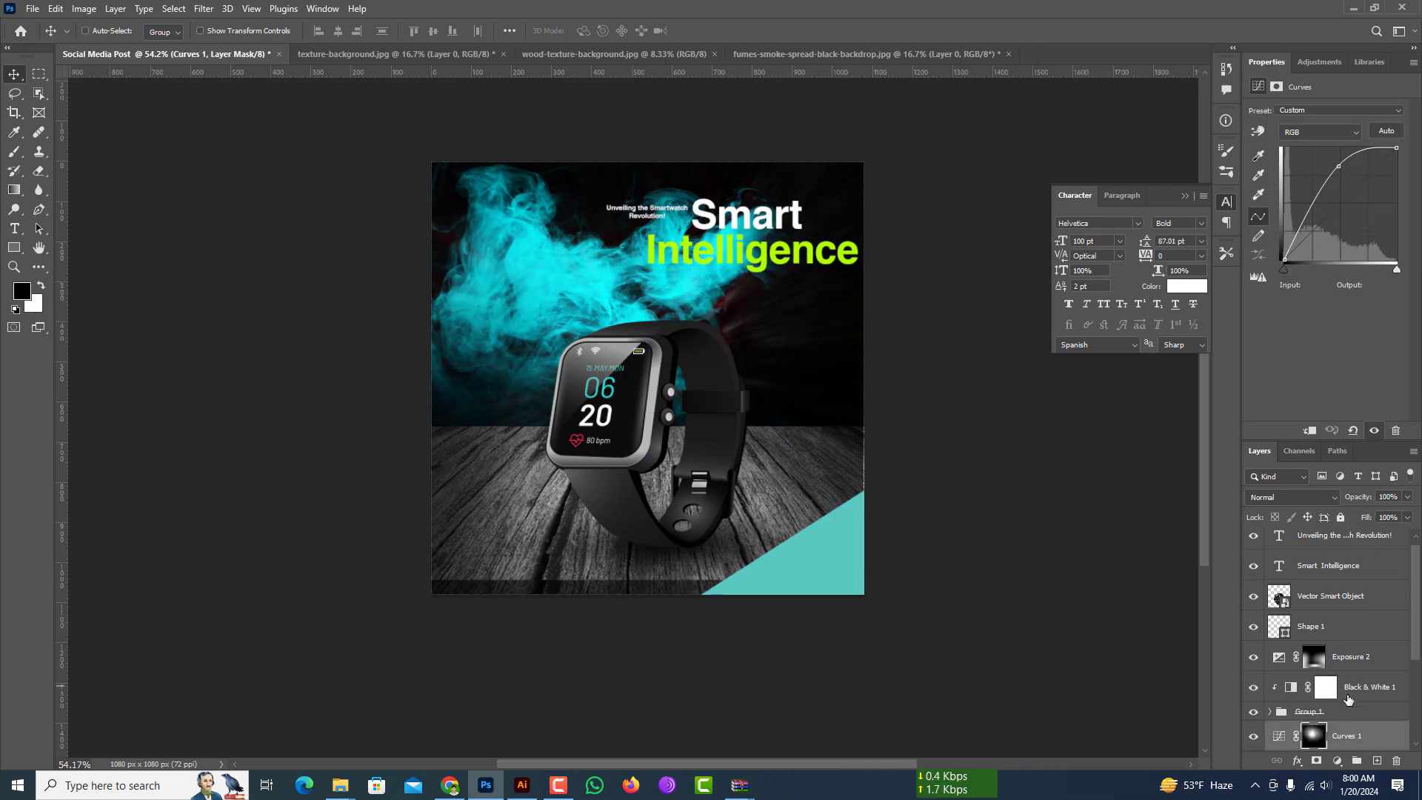
scroll(1349, 720, "down", 1)
scroll(1349, 719, "down", 2)
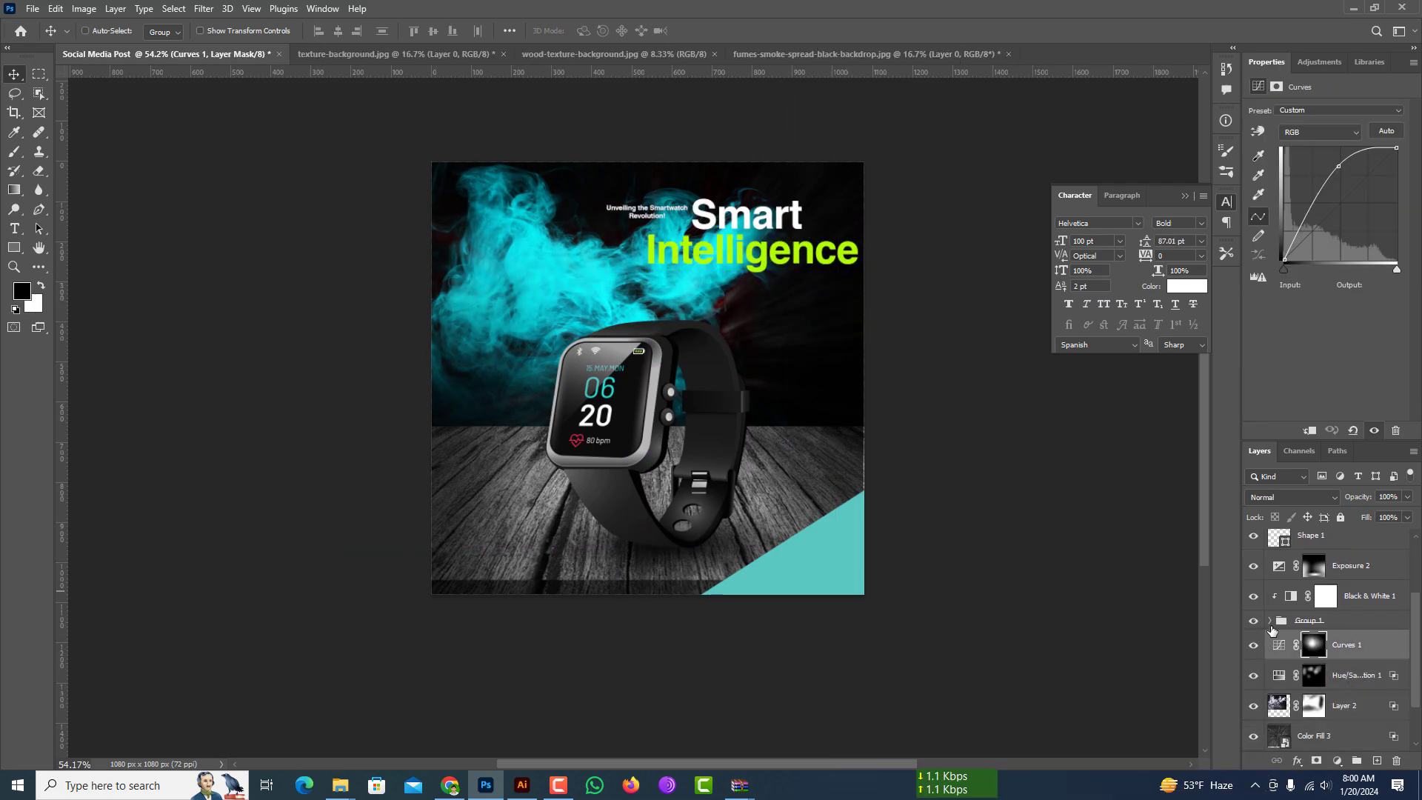
left_click(1344, 675)
key("ctrl+t")
left_click_drag(563, 277, 559, 365)
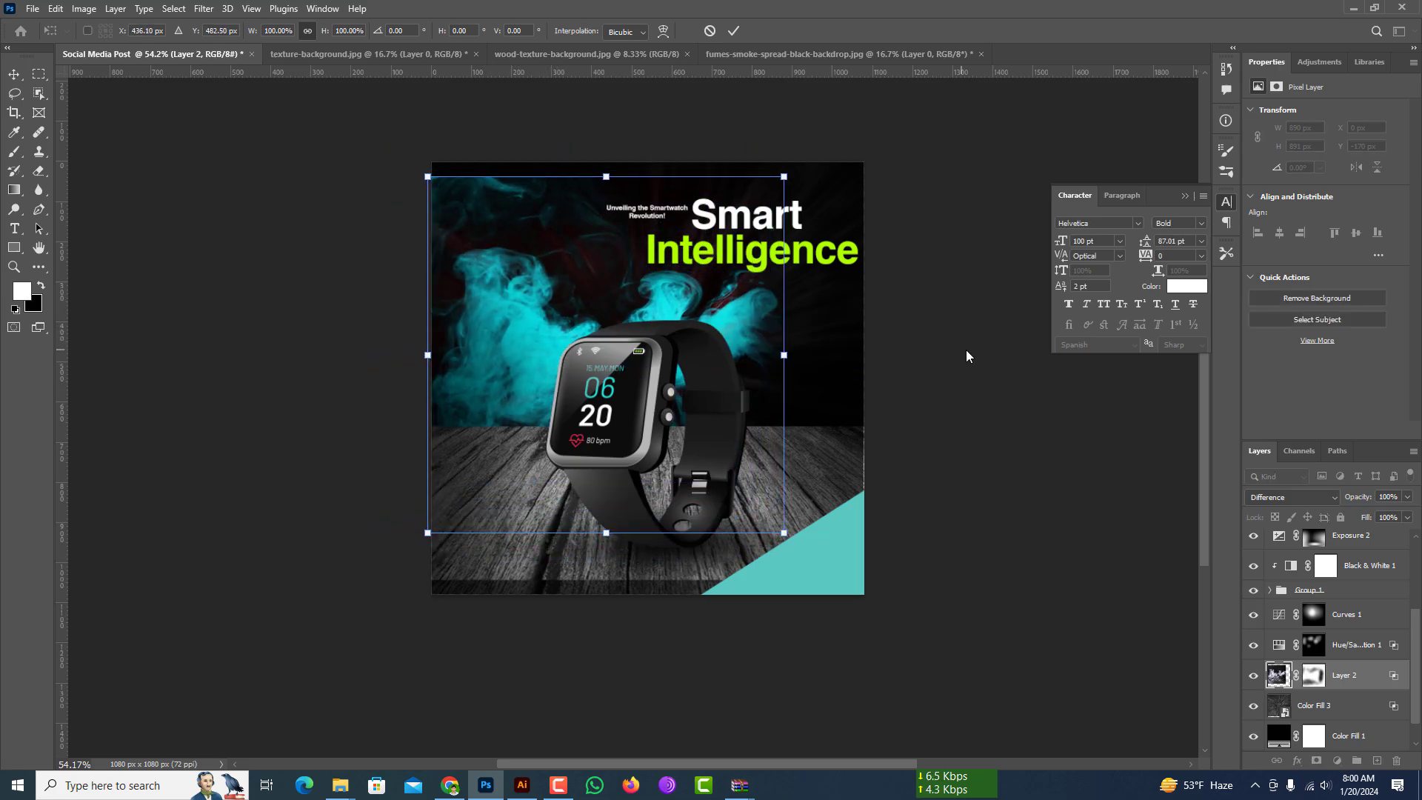
left_click(732, 31)
Move the "Smart Intelligence" title back to the horizontal center and raise the tagline to leave a gap above the title
scroll(736, 280, "up", 3)
left_click_drag(766, 254, 657, 285)
left_click(669, 256)
scroll(669, 254, "up", 3)
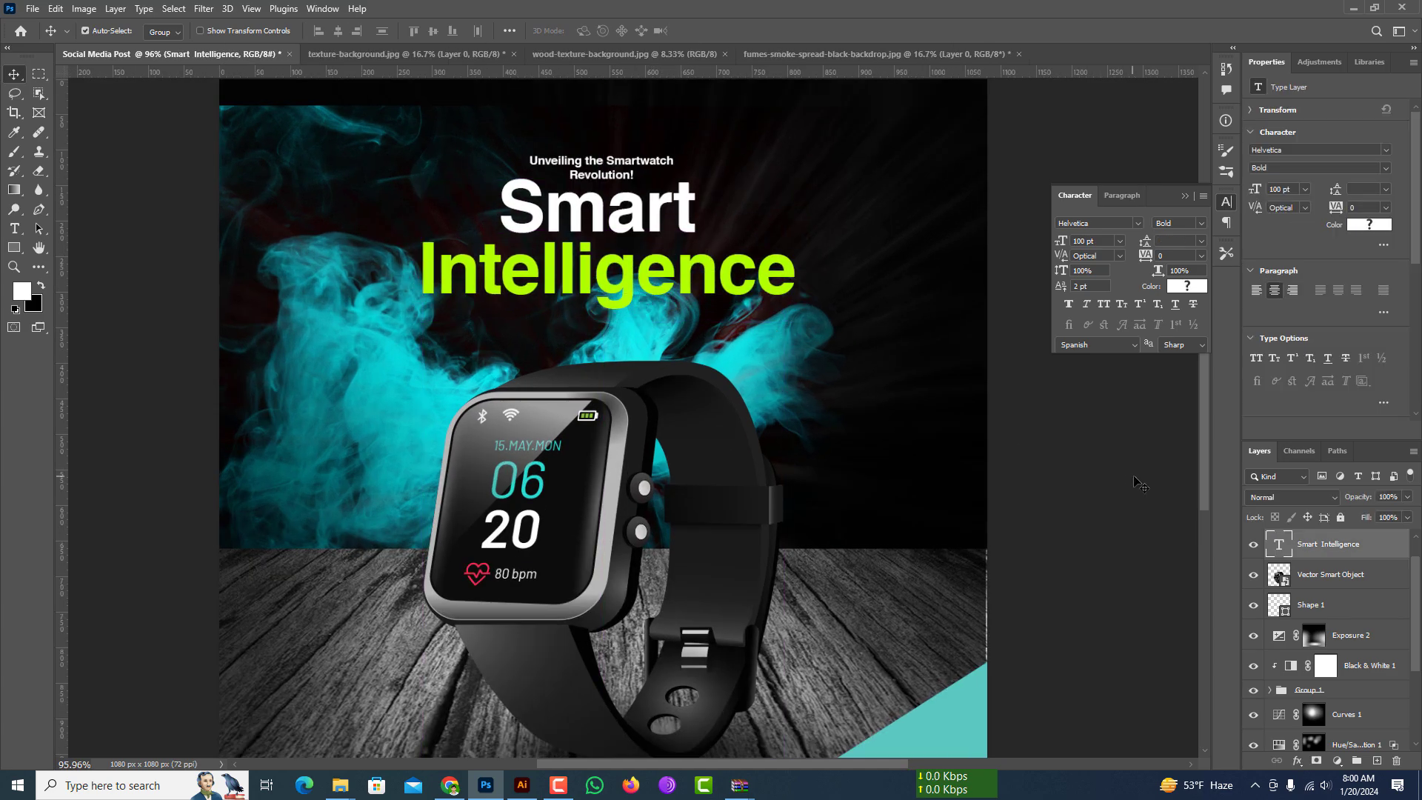
left_click(1146, 485)
scroll(617, 239, "up", 2)
mouse_move(617, 239)
left_mouse_down()
mouse_move(624, 205)
mouse_move(624, 217)
left_mouse_up()
Move the smoke image on Layer 2 up until its top edge snaps to the canvas top
left_click_drag(334, 213, 326, 188)
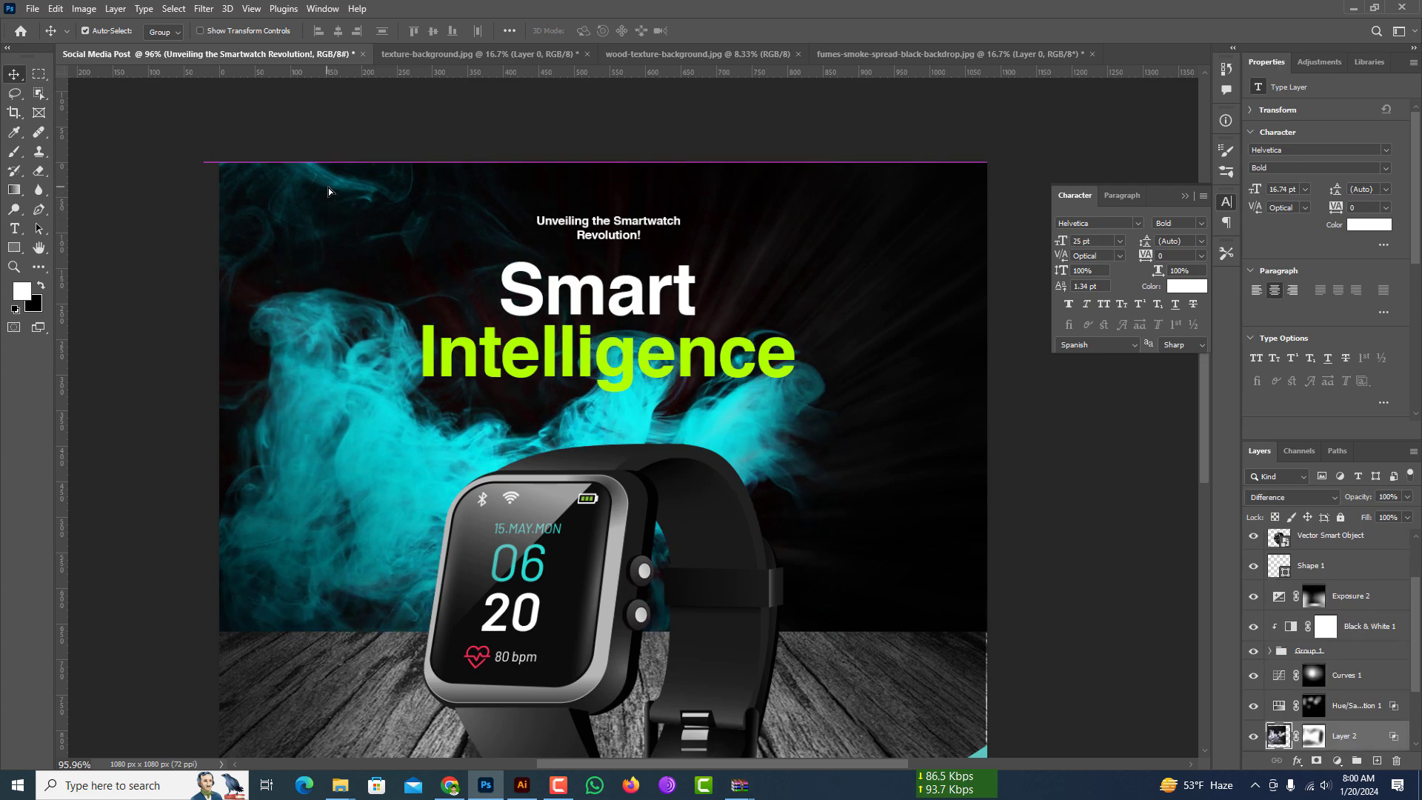
left_click(518, 335)
scroll(522, 341, "down", 3)
scroll(696, 399, "down", 2)
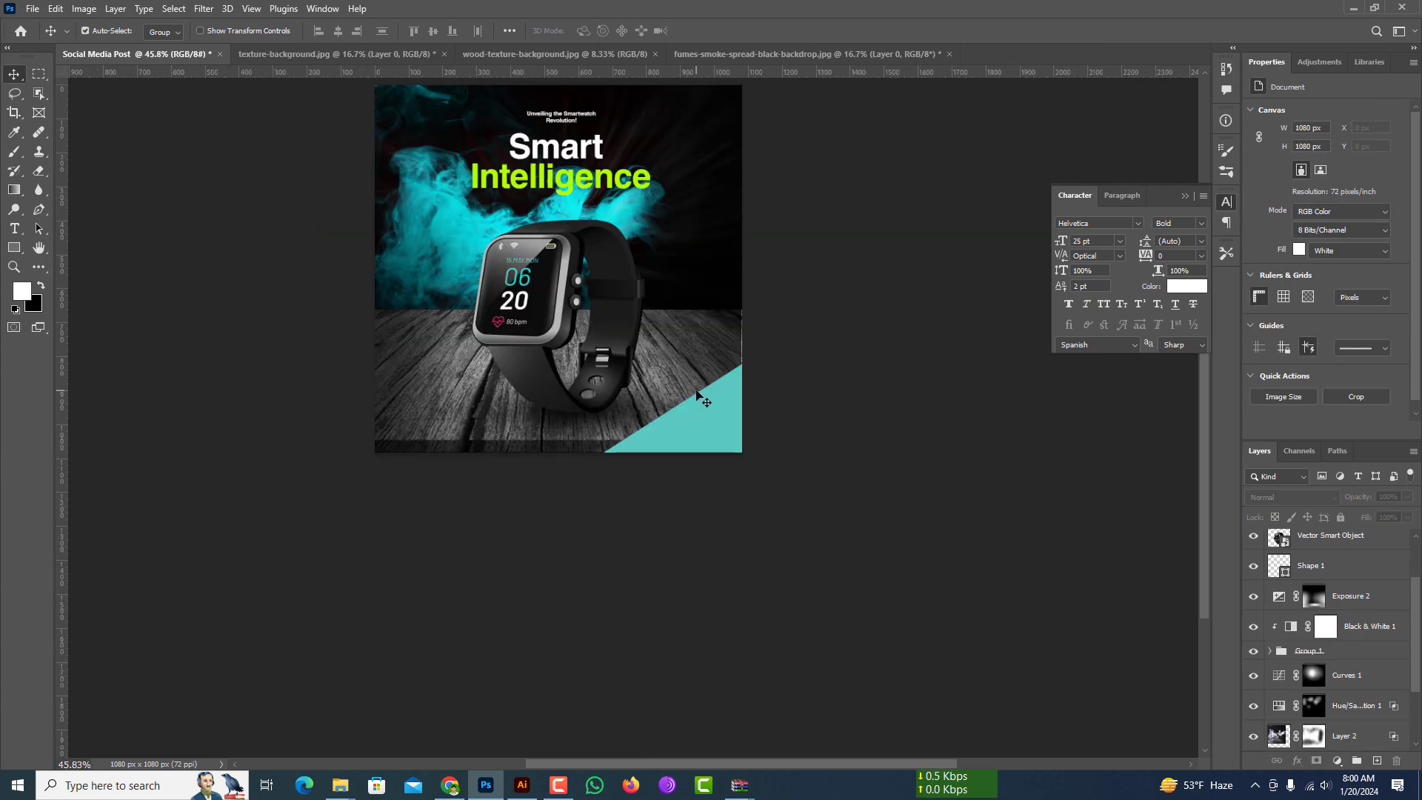
scroll(741, 448, "up", 2)
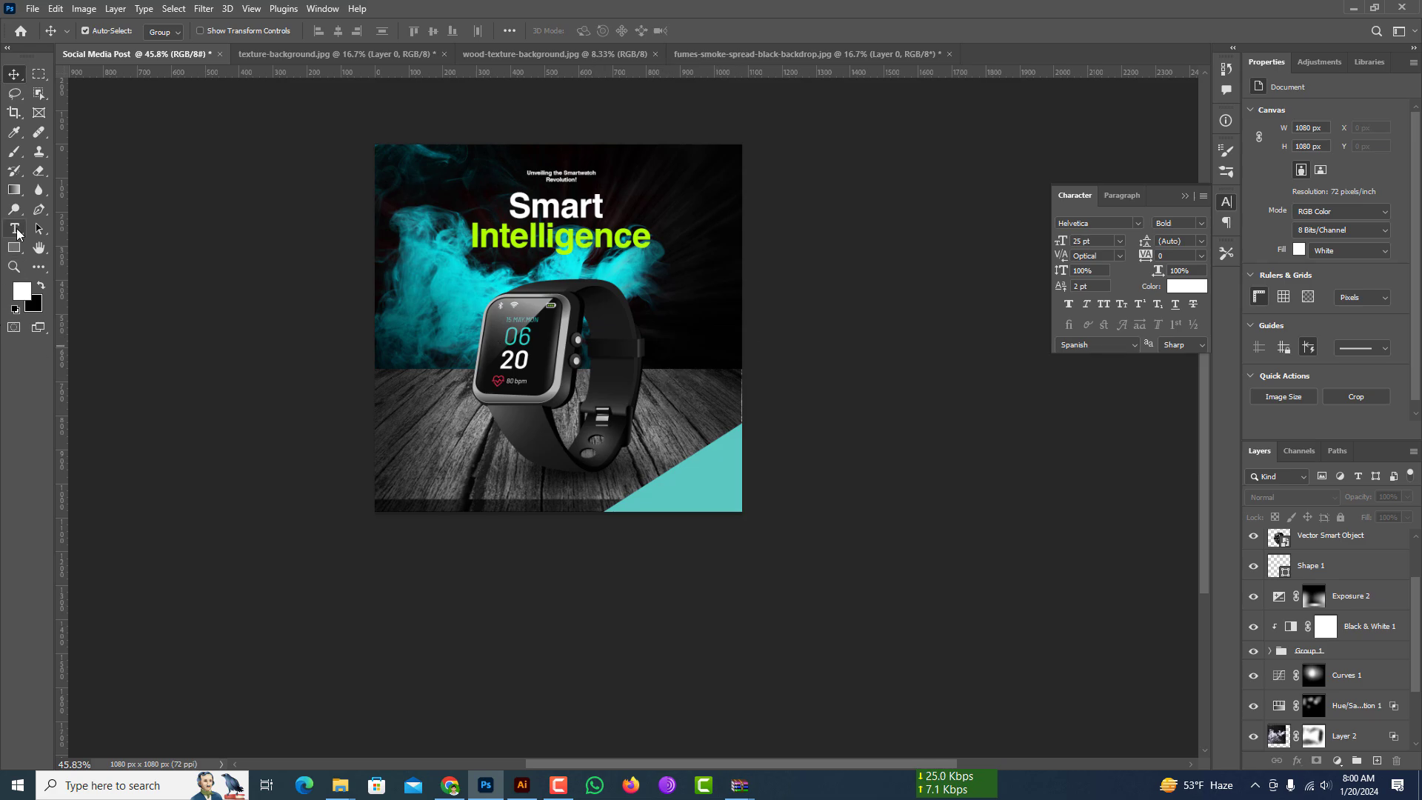
Add the white text "30%" at 54 pt on the teal corner triangle and shift it up toward the canvas's right edge
left_click(16, 231)
left_click(1313, 540)
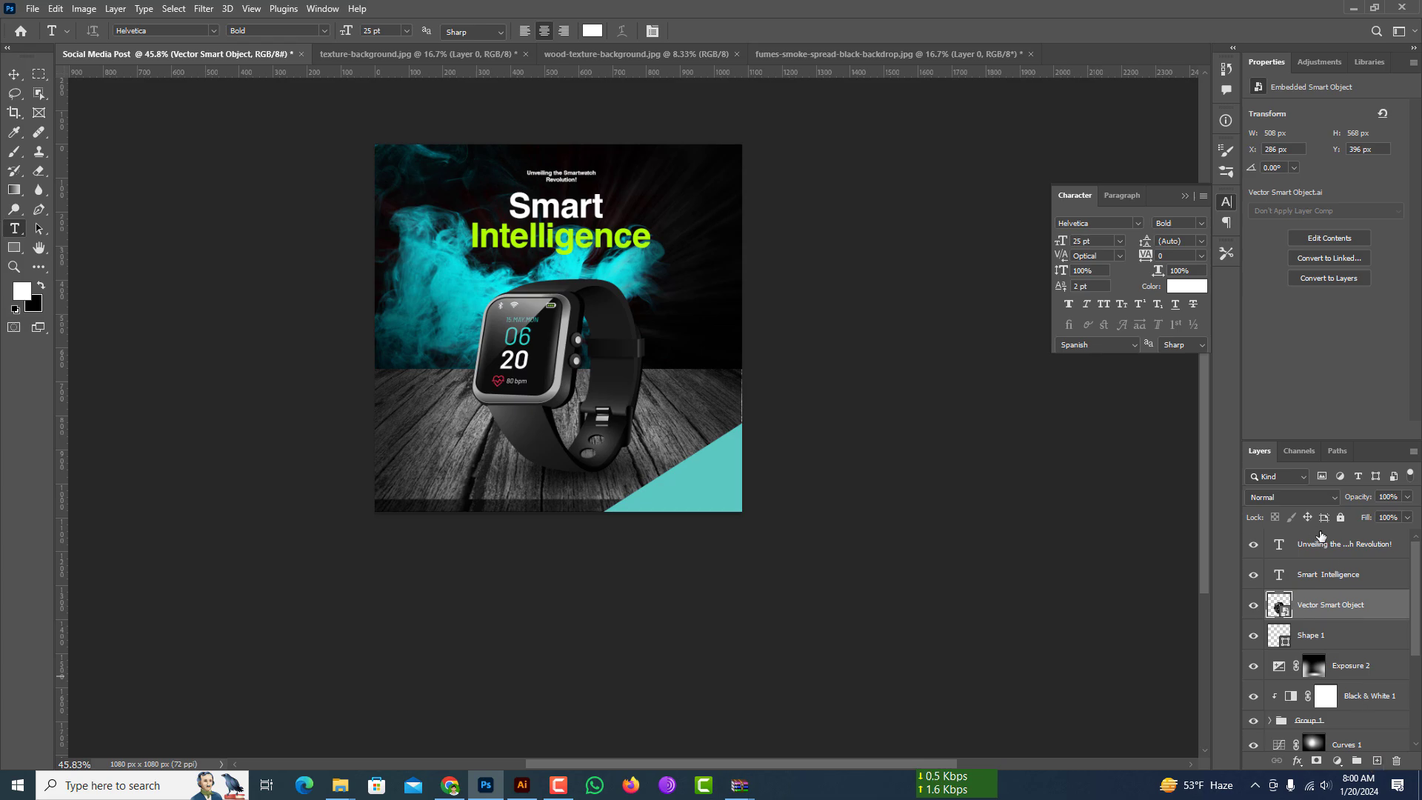
left_click(1376, 761)
left_click(684, 488)
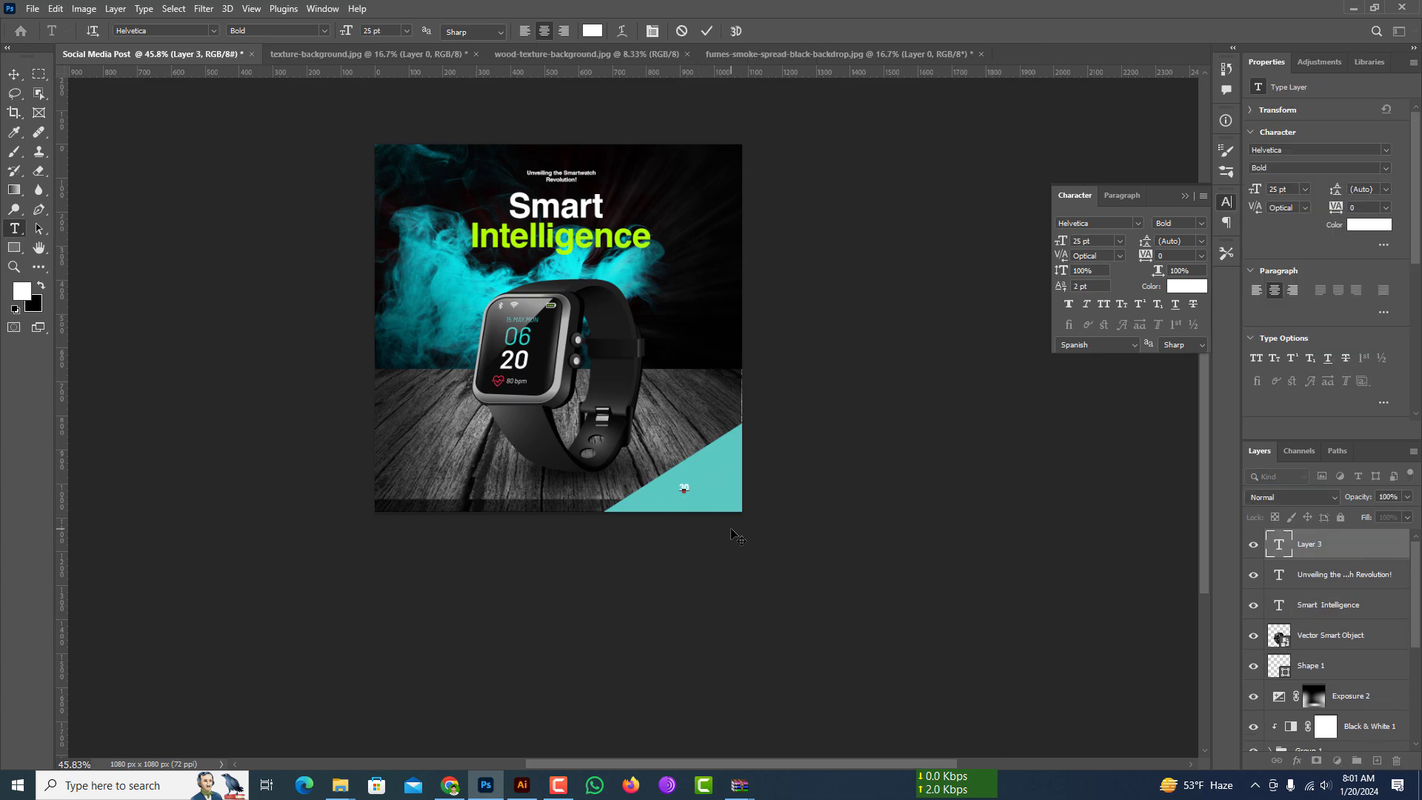
scroll(683, 495, "up", 3)
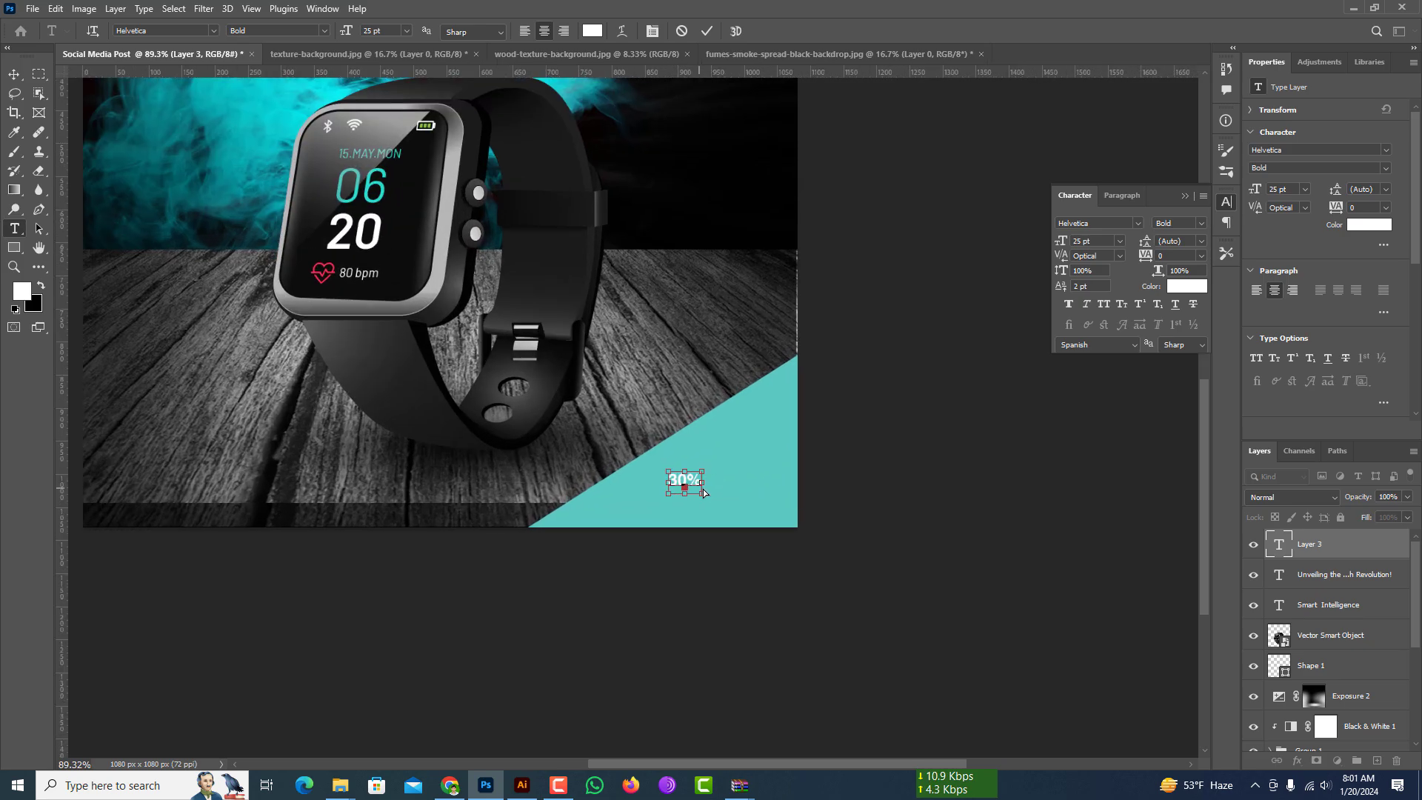
left_click(13, 75)
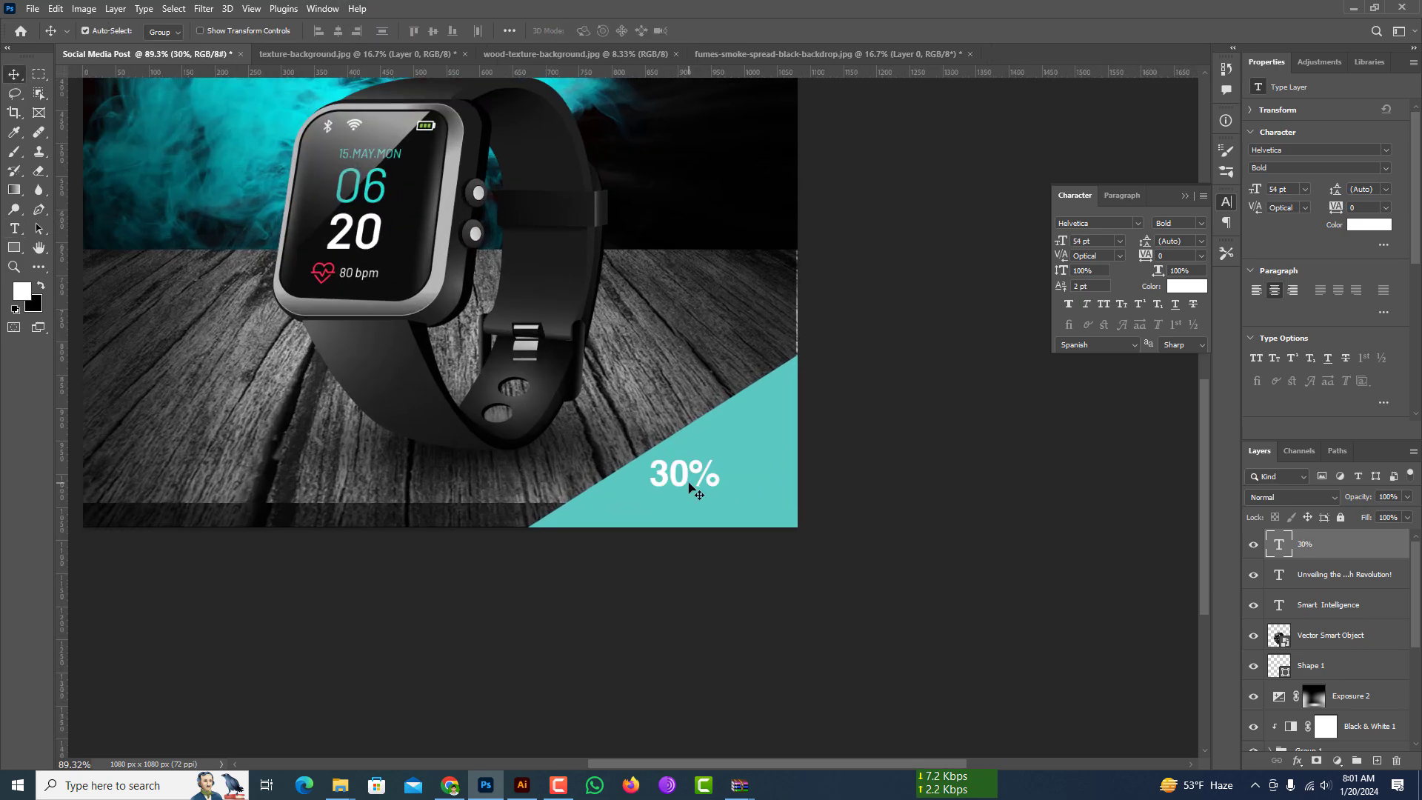
left_click_drag(689, 483, 740, 459)
Add the separate text "Off" below "30%" on the teal triangle
left_click(14, 228)
left_click(684, 493)
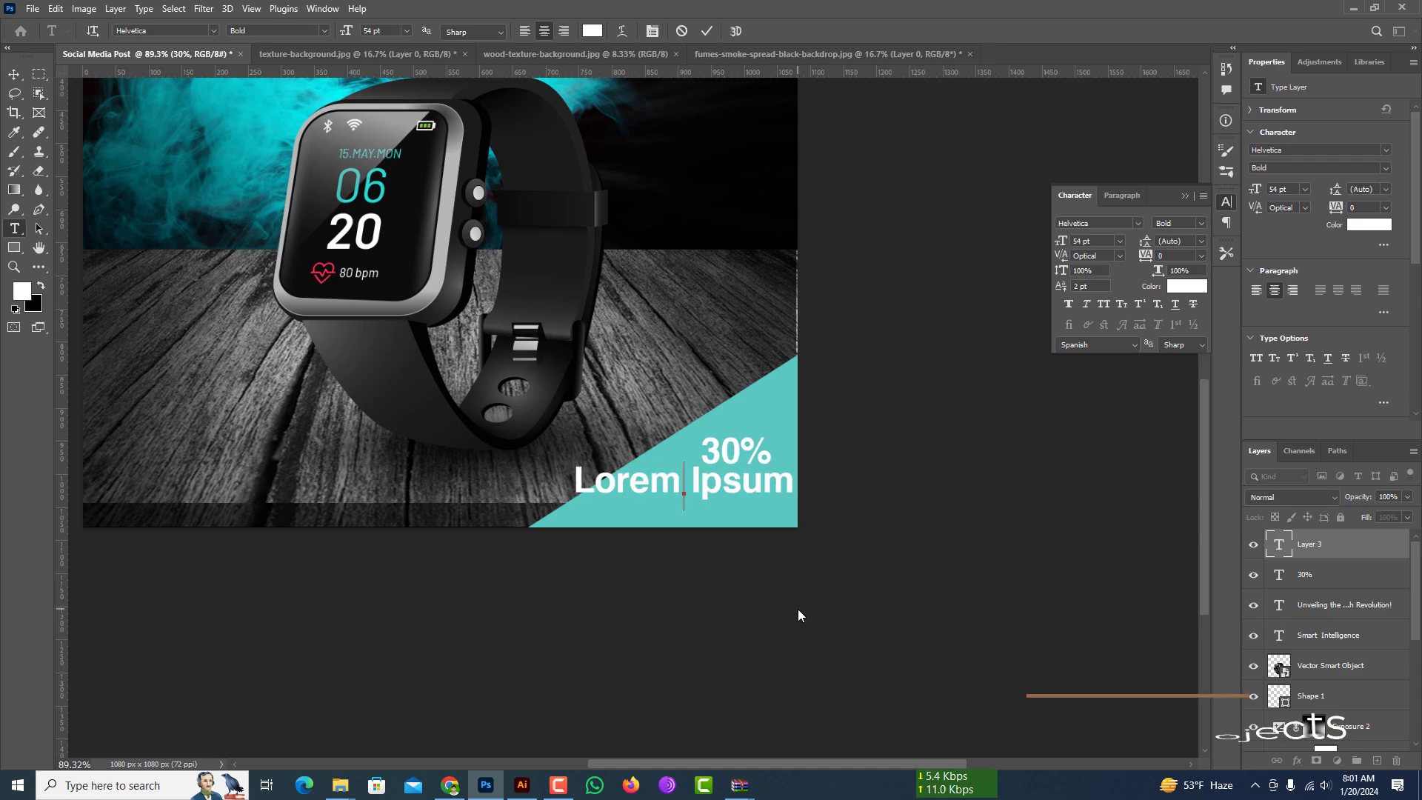
type("D")
key("BackSpace")
type("Off")
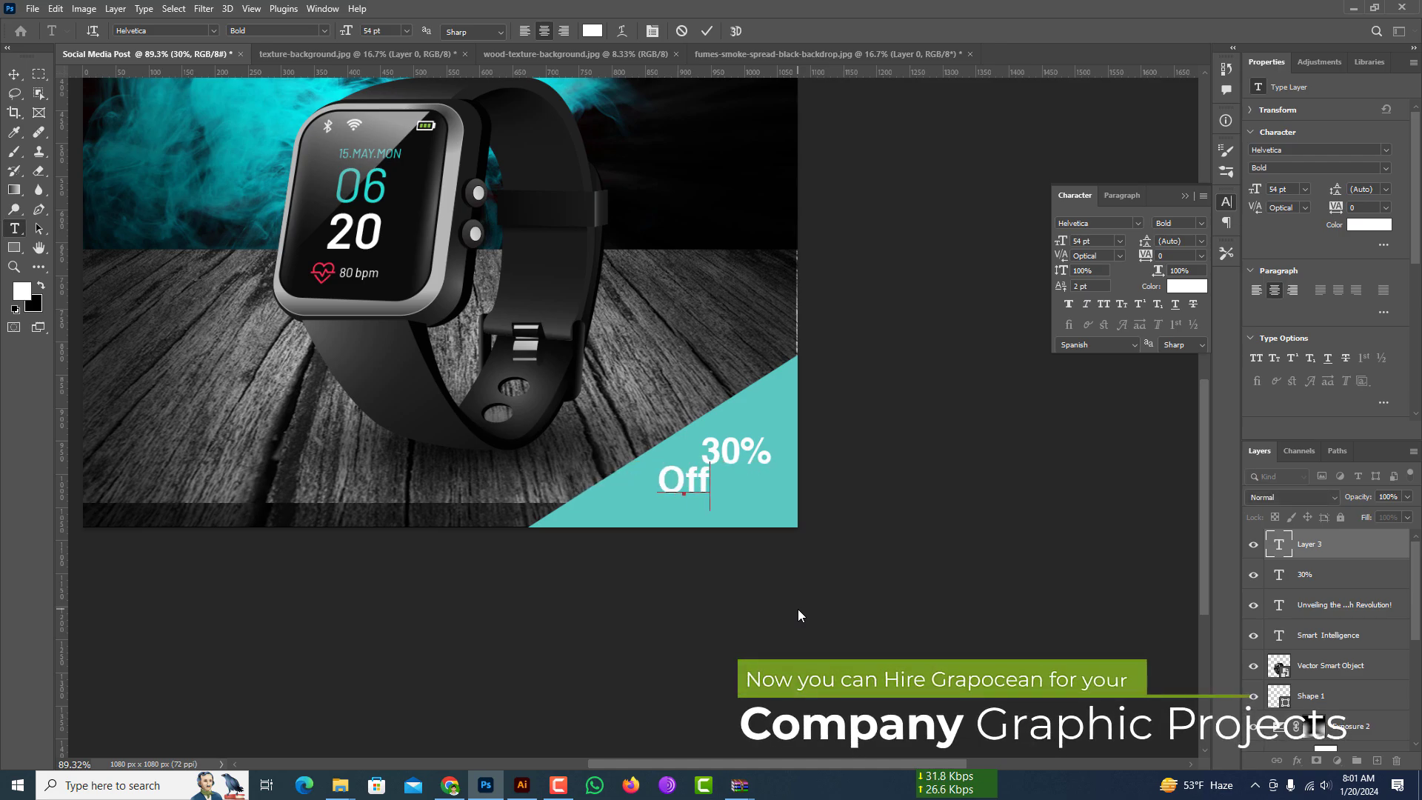
Format the "Off" text in all caps, color it lime green b1ff00 like "Intelligence", and set its size to 88 pt
scroll(698, 588, "down", 2)
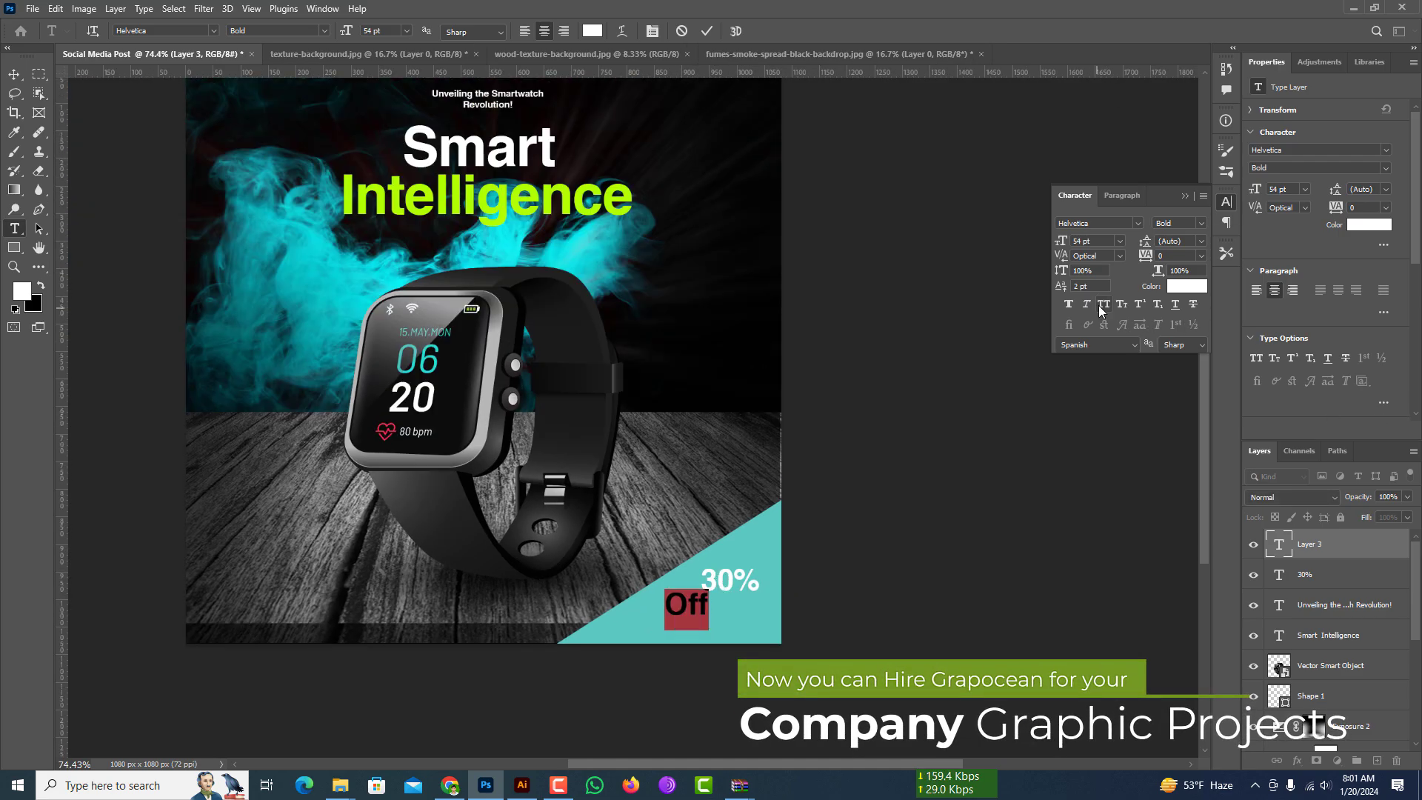
left_click(592, 31)
left_click(568, 187)
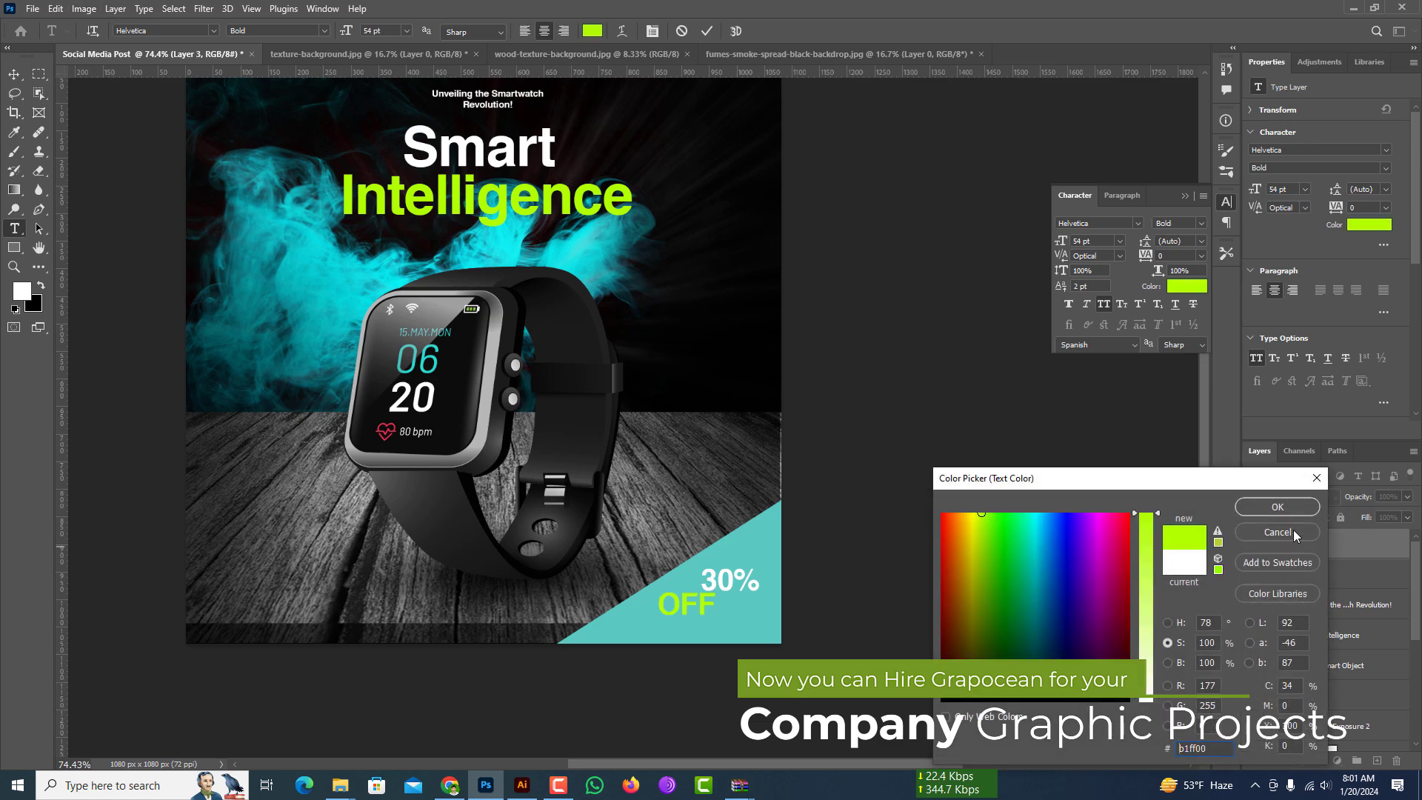
left_click(1277, 507)
left_click_drag(349, 34, 374, 45)
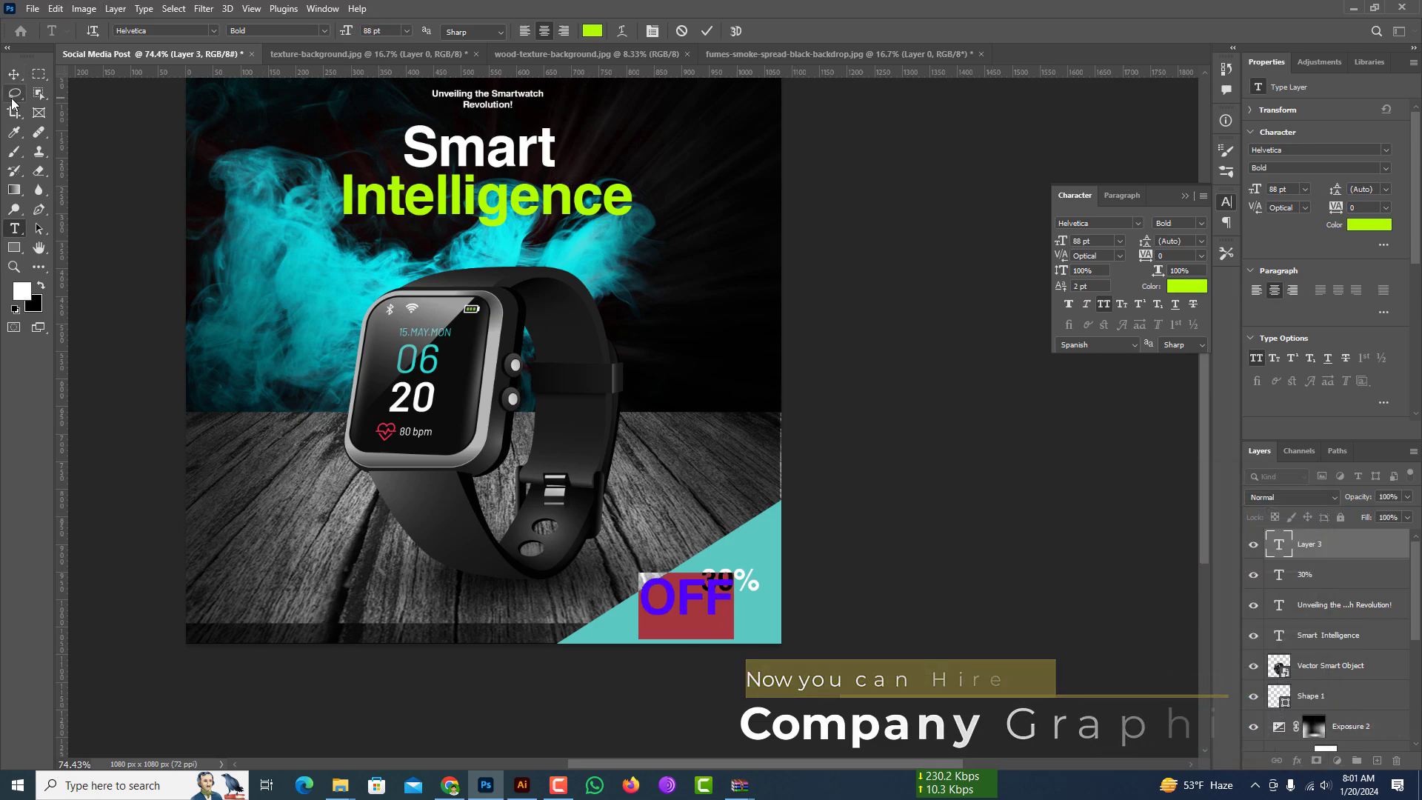
Move the "OFF" text directly below "30%", aligning their right edges
left_click(14, 75)
left_click_drag(714, 607, 739, 623)
left_click(853, 568)
scroll(729, 550, "down", 1)
scroll(715, 547, "up", 8)
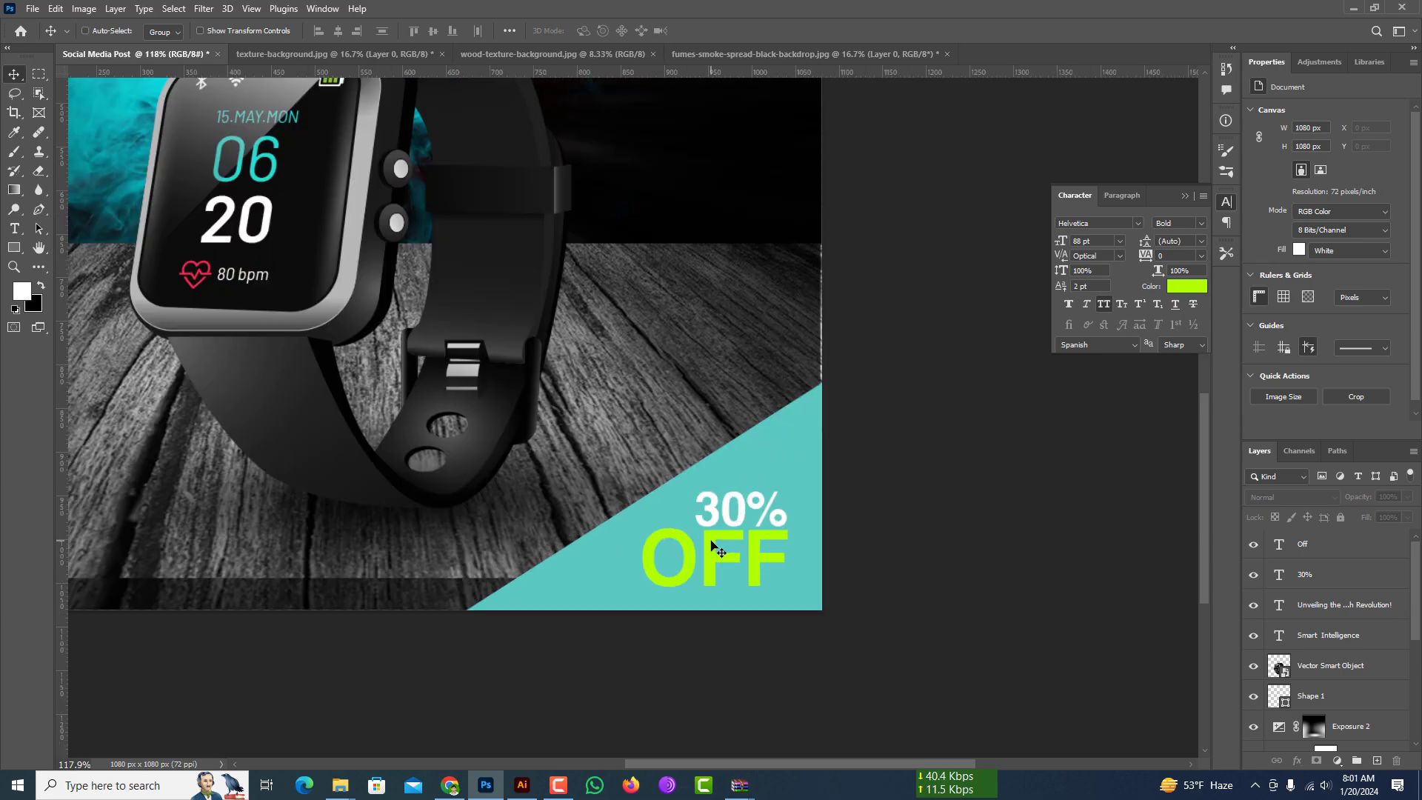
Move the "30%" and "OFF" texts slightly up within the teal triangle and fine-tune their placement
left_click_drag(736, 502, 740, 478)
left_click_drag(750, 568, 756, 546)
scroll(758, 549, "down", 8)
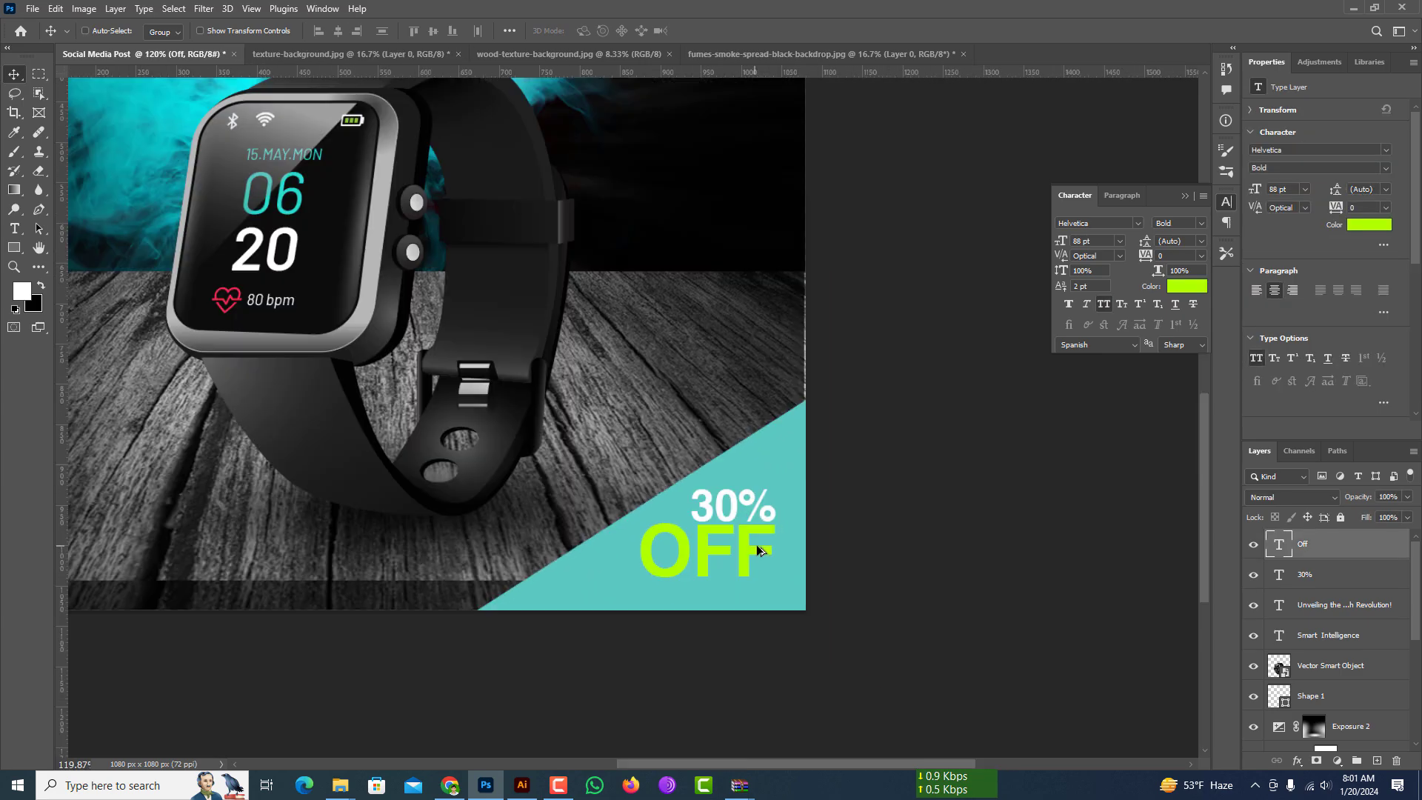
left_click(914, 579)
scroll(695, 502, "up", 6)
left_click_drag(680, 471, 693, 473)
scroll(775, 487, "down", 5)
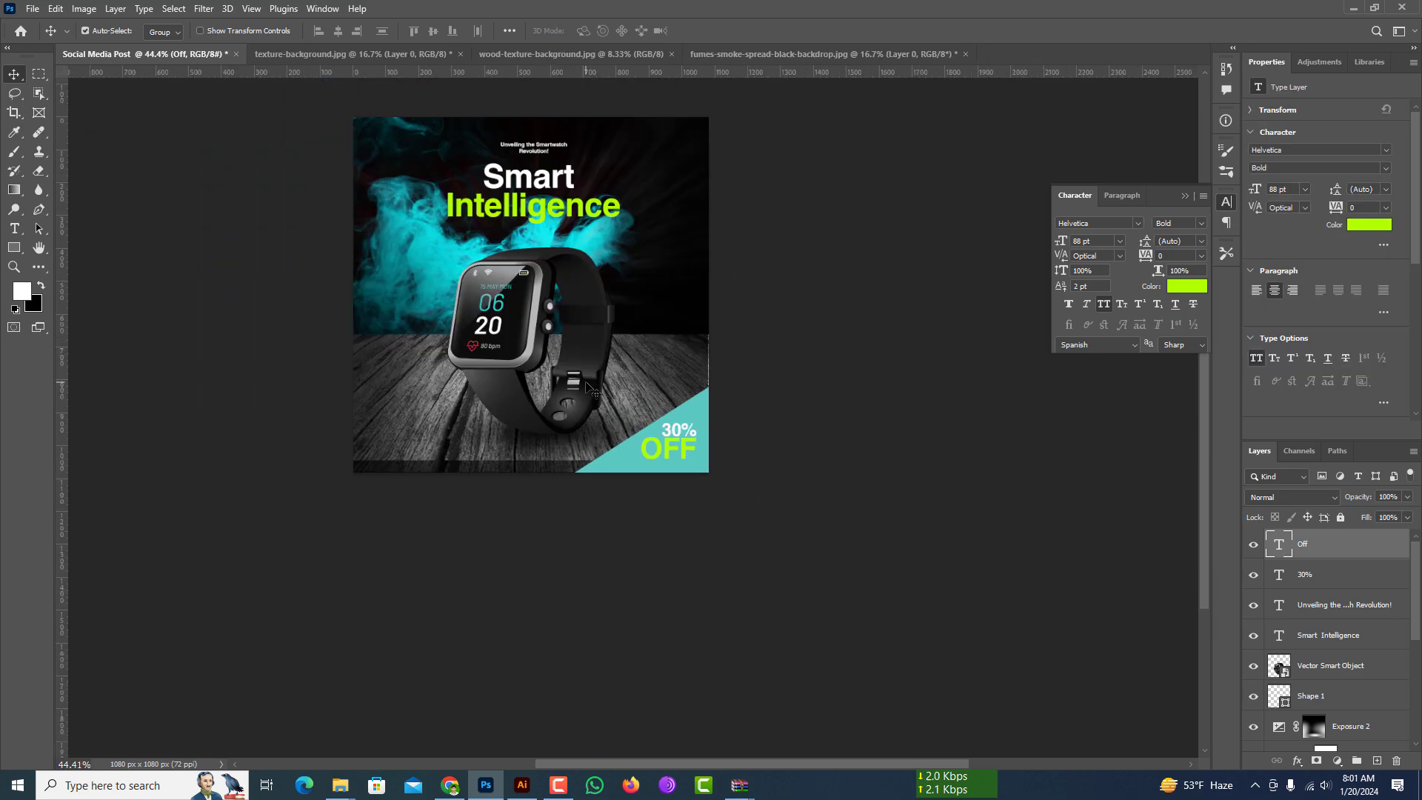
scroll(590, 390, "up", 4)
left_click(19, 229)
scroll(711, 155, "up", 5)
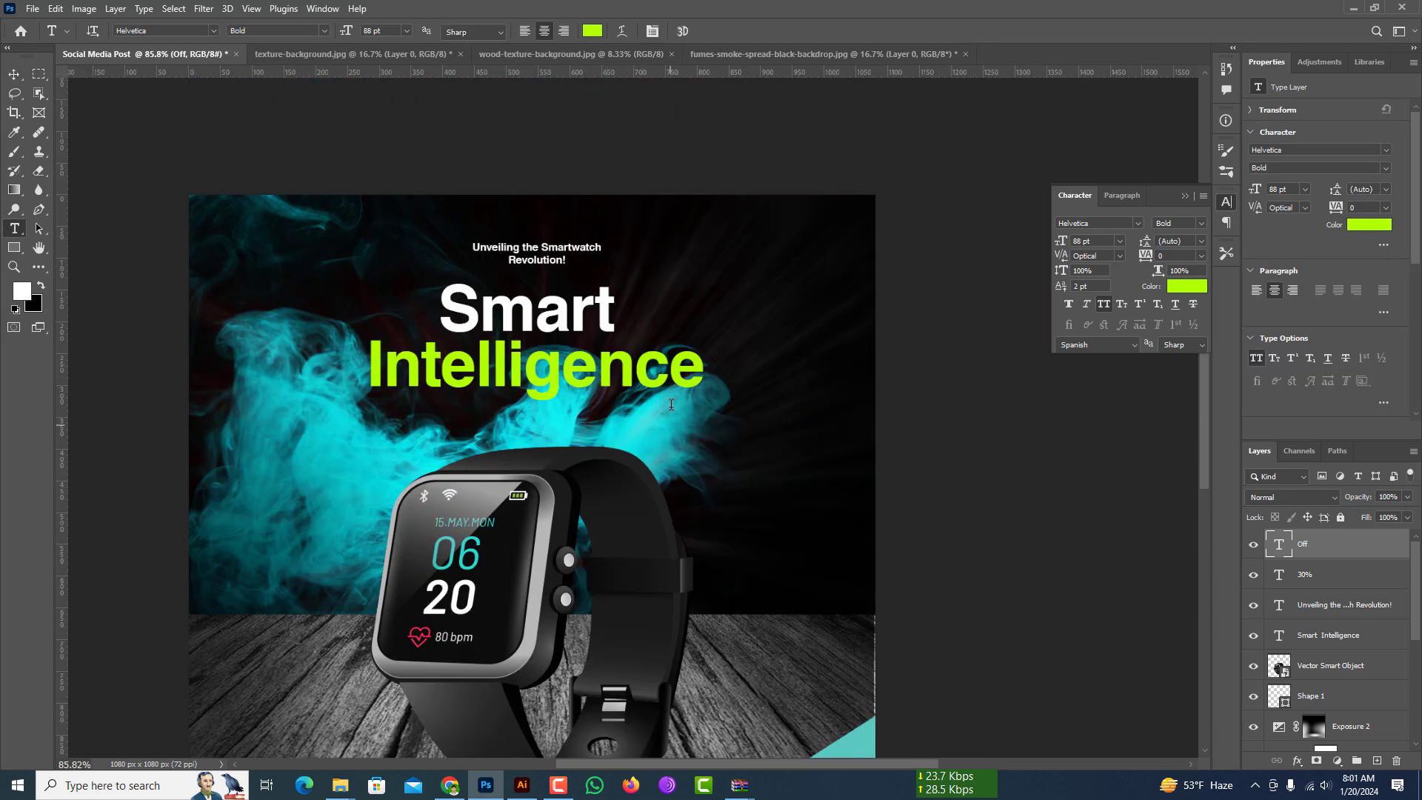
scroll(712, 155, "down", 2)
left_click(673, 148)
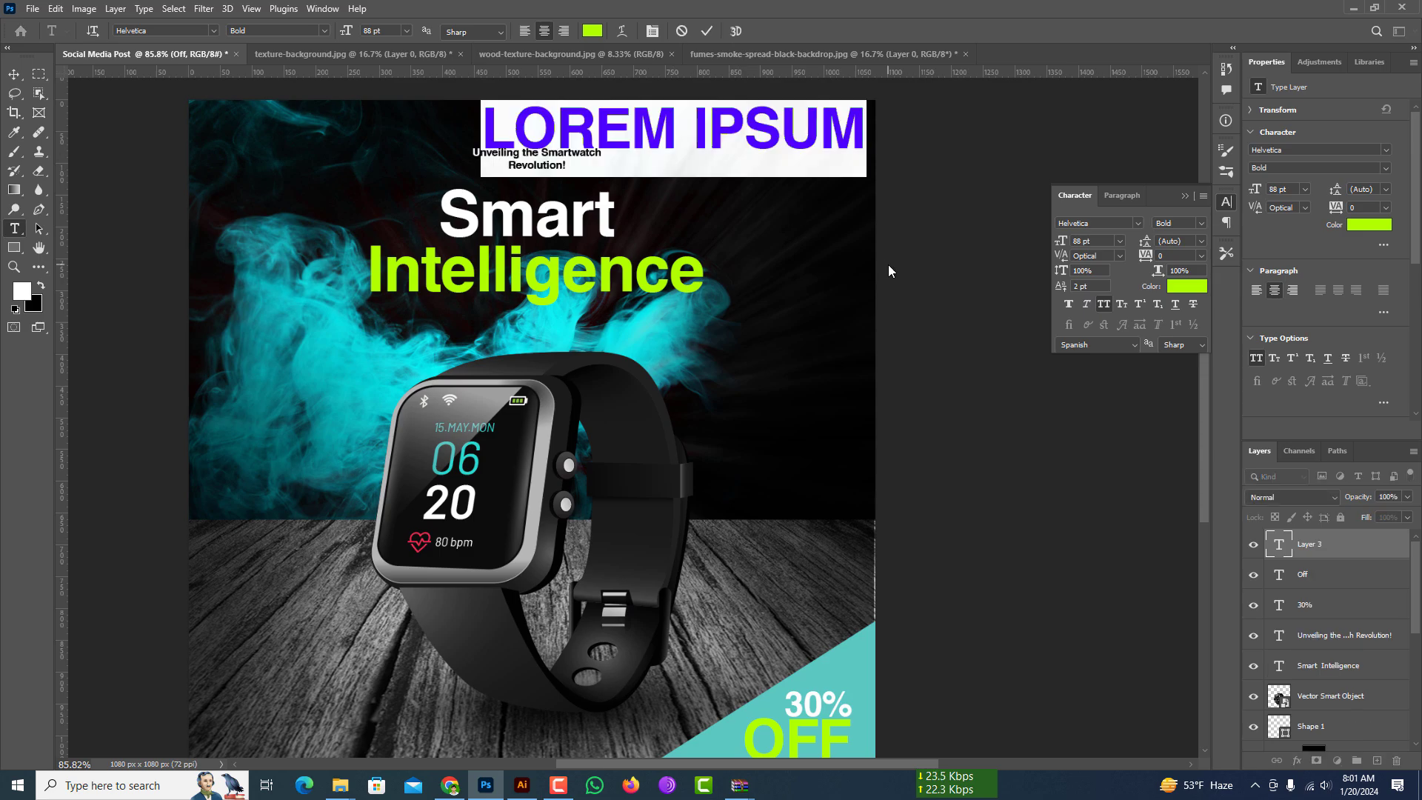
type("WWW.GRAPOCEAN.")
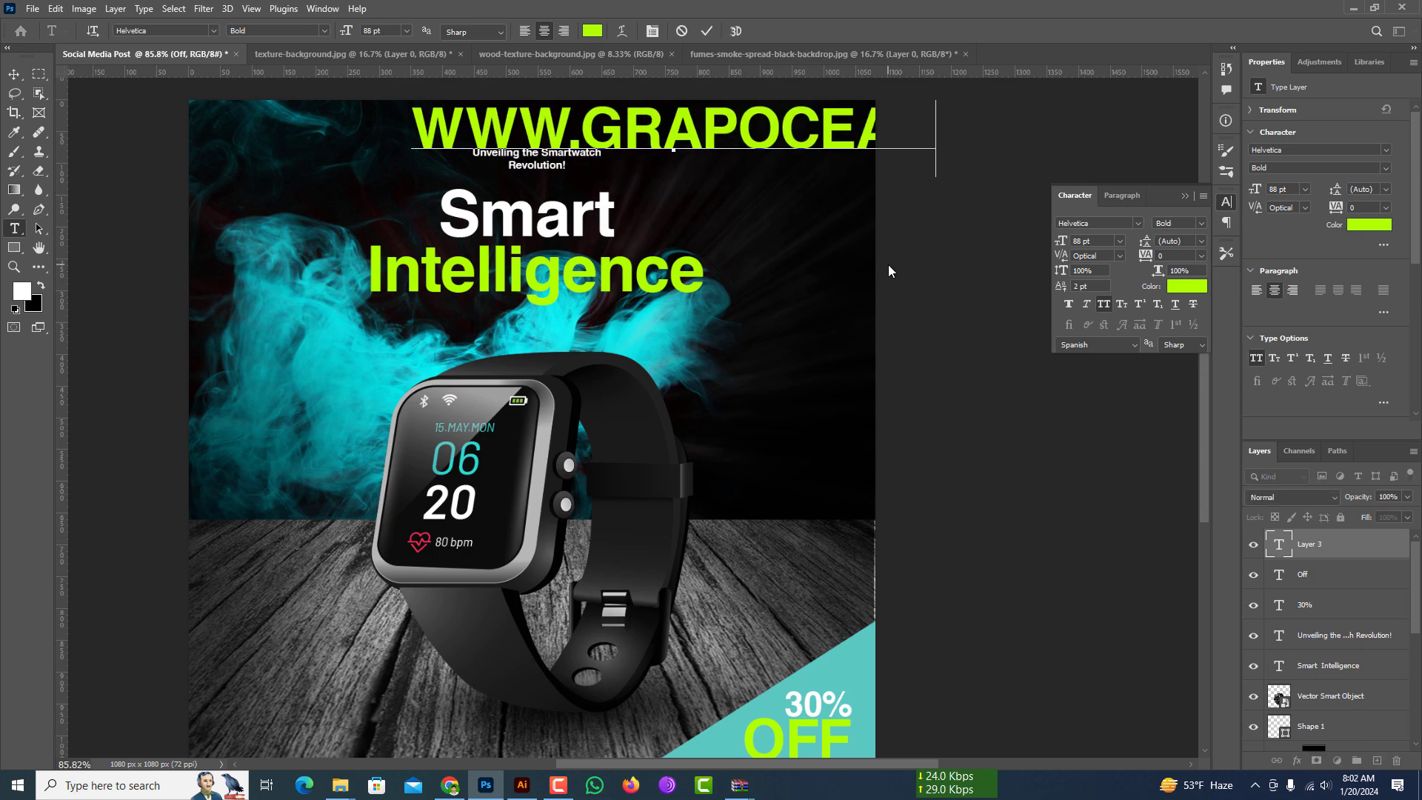
Turn off all caps for the website text, set its weight to Regular and reduce its size to 21 pt
key("ctrl+a")
left_click(592, 30)
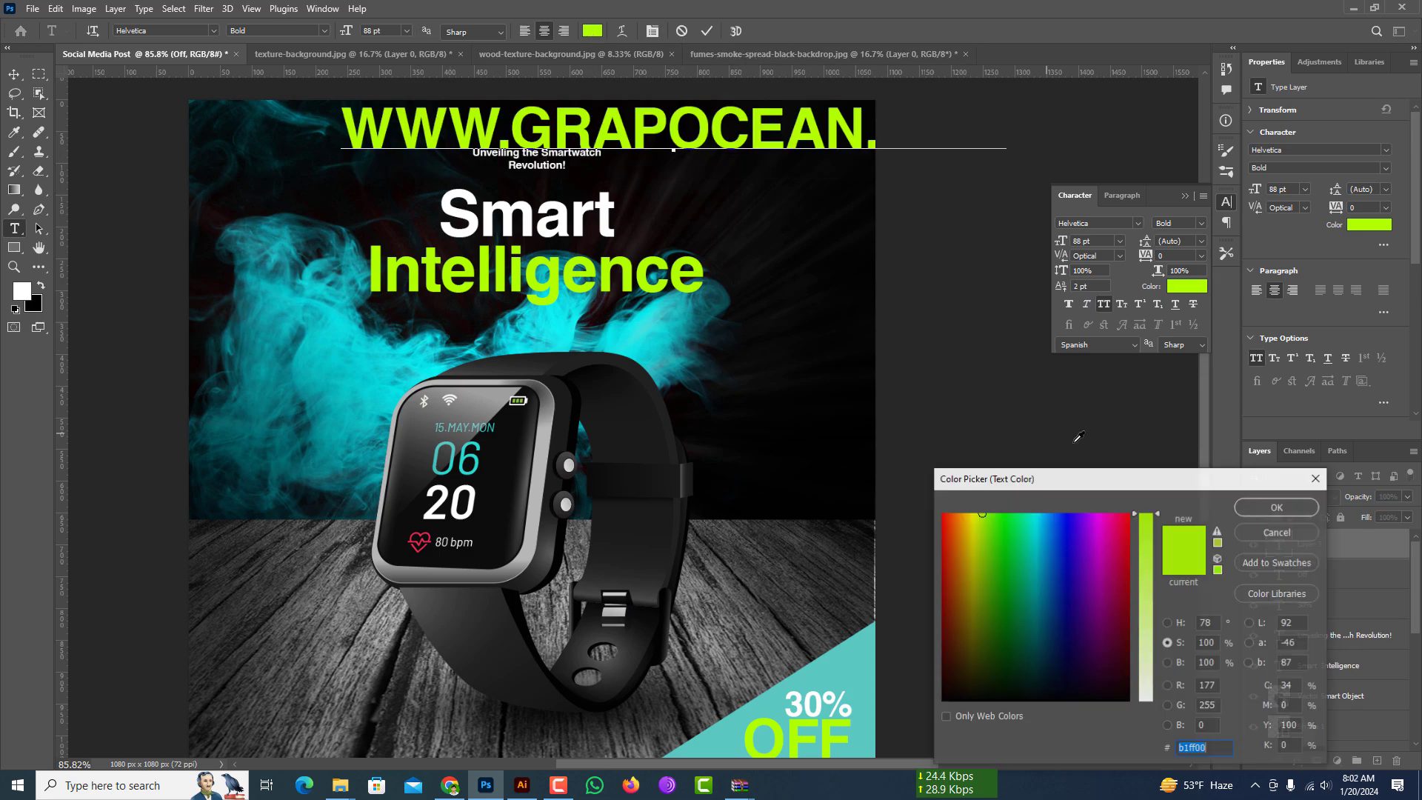
left_click(1307, 508)
left_click(1105, 305)
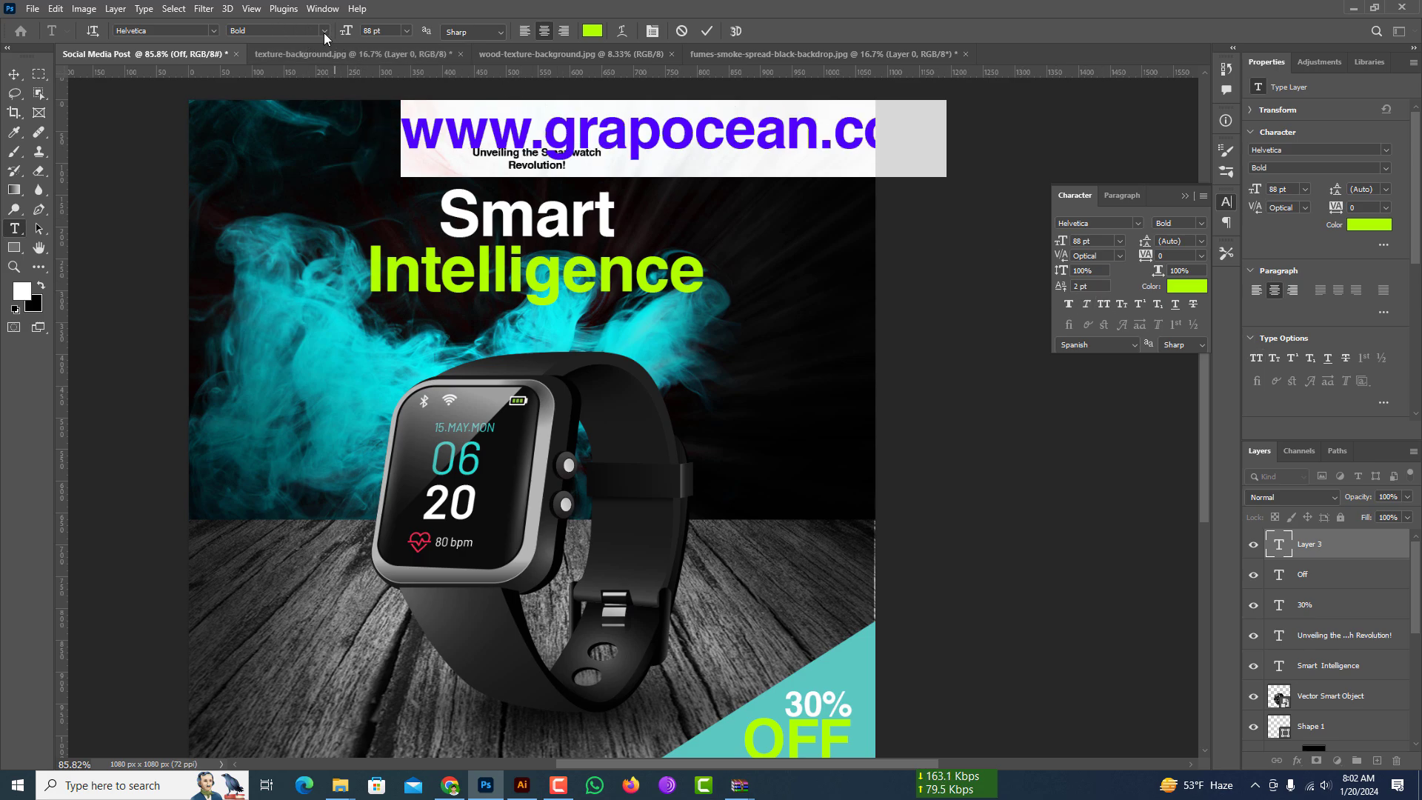
left_click(323, 30)
left_click(255, 44)
left_click_drag(346, 31, 286, 32)
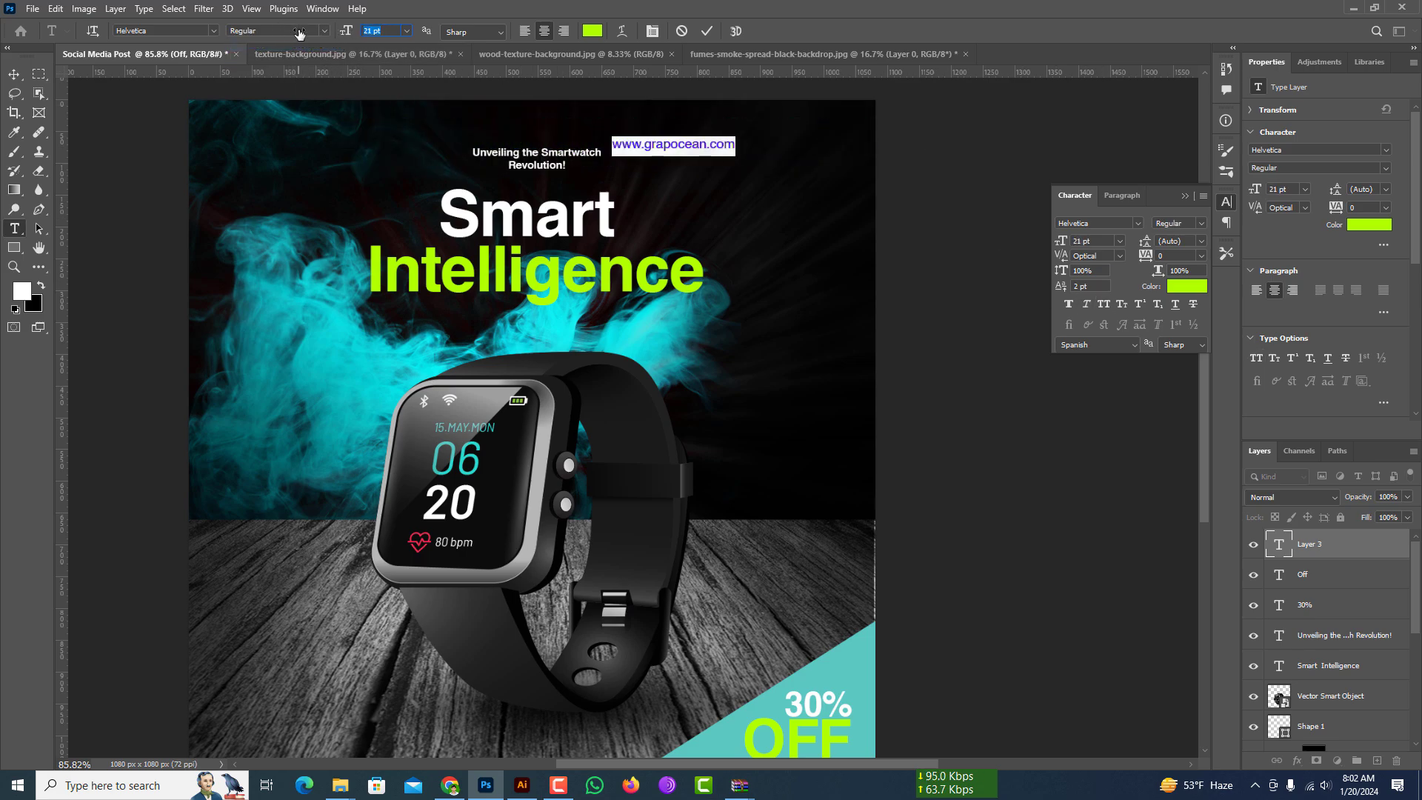
Move the website text to the upper-right corner of the post, aligning its right edge with "OFF"
left_click(14, 74)
left_click_drag(678, 150, 776, 139)
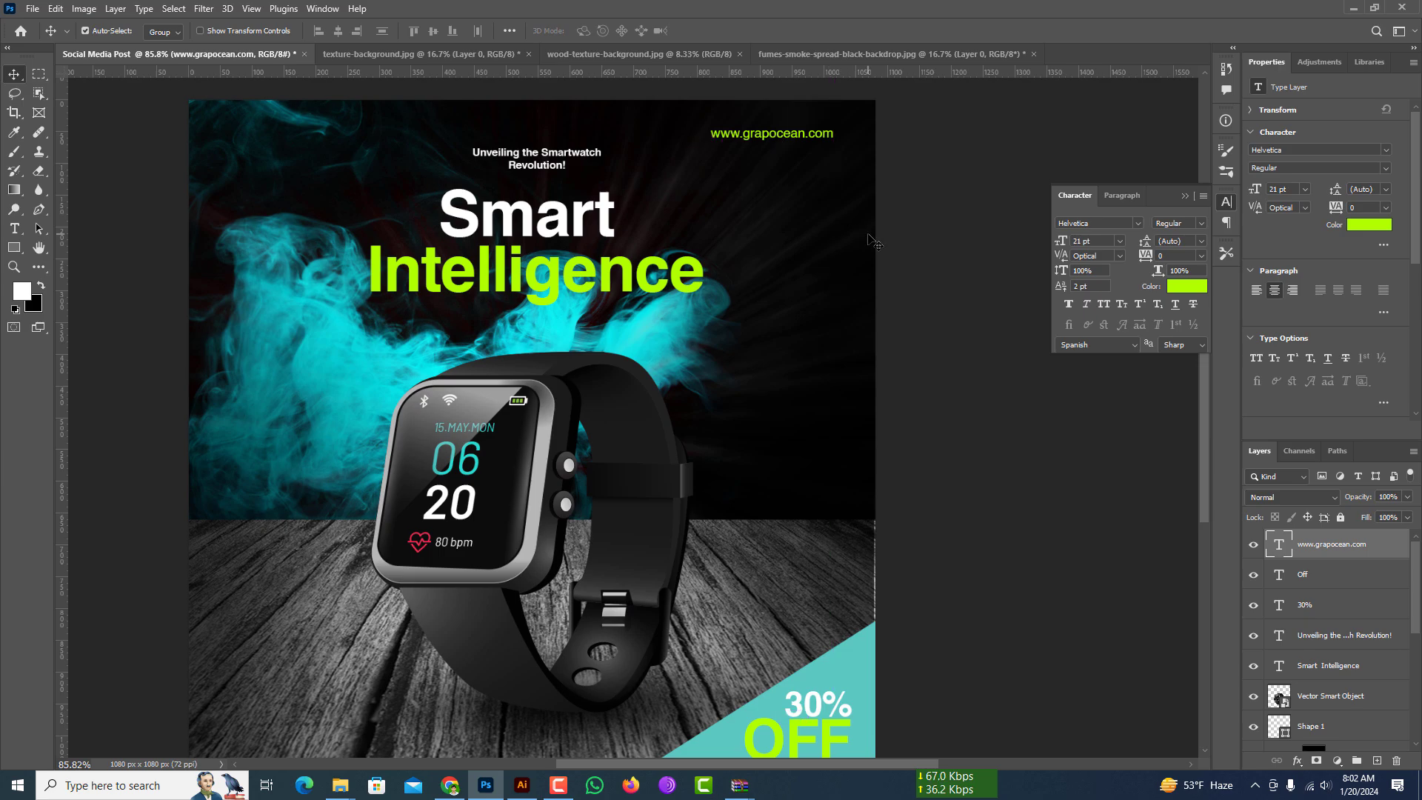
scroll(874, 241, "down", 6)
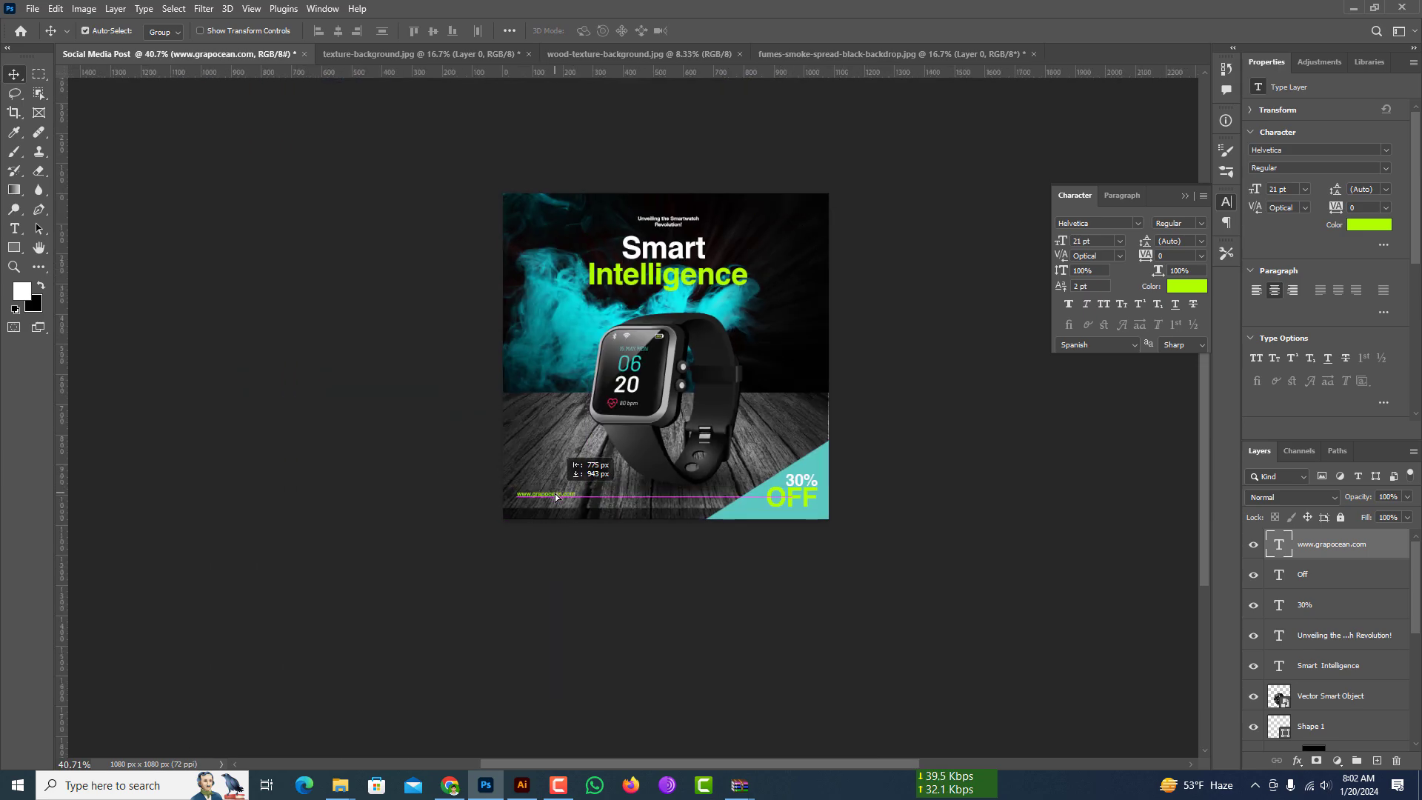
left_click_drag(556, 497, 797, 210)
left_click(855, 305)
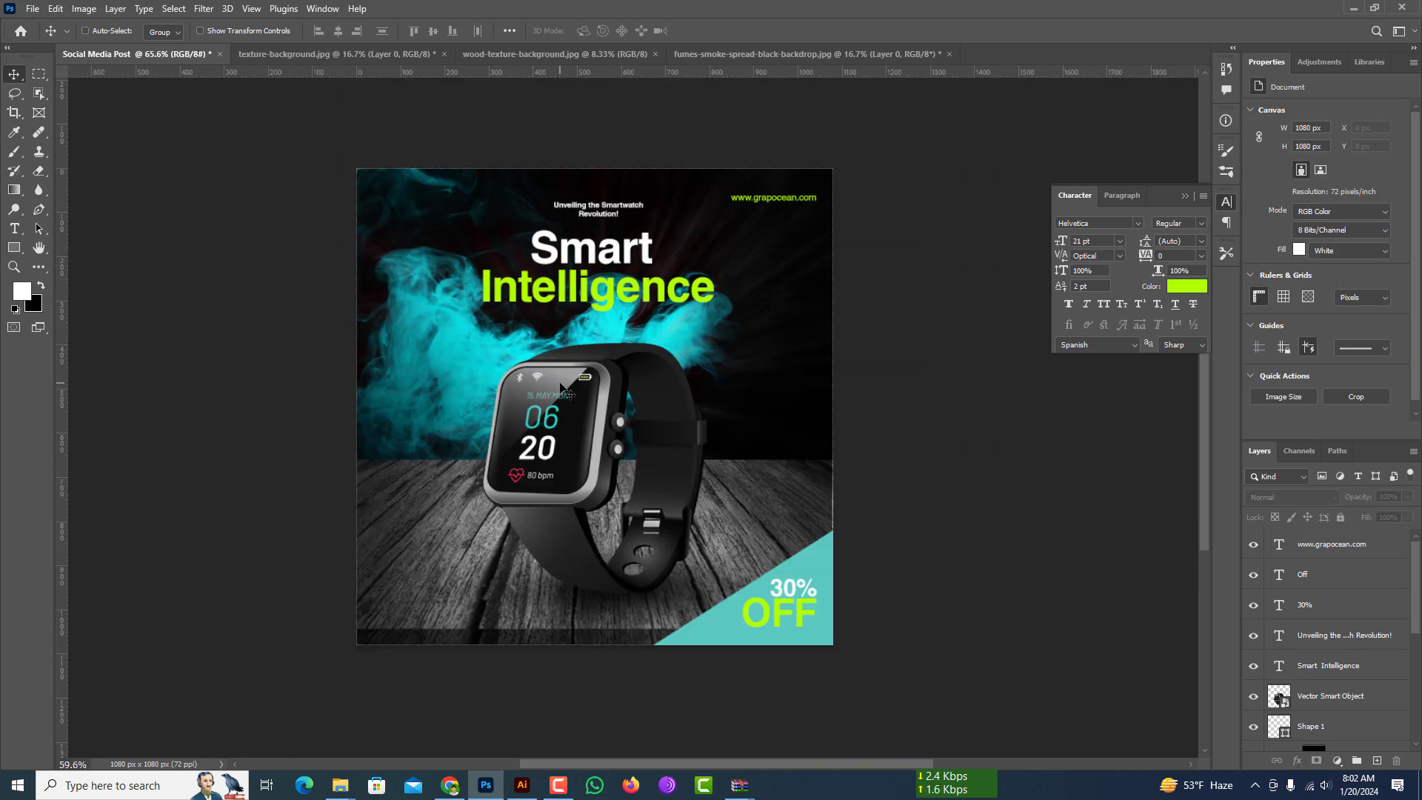
scroll(814, 426, "up", 5)
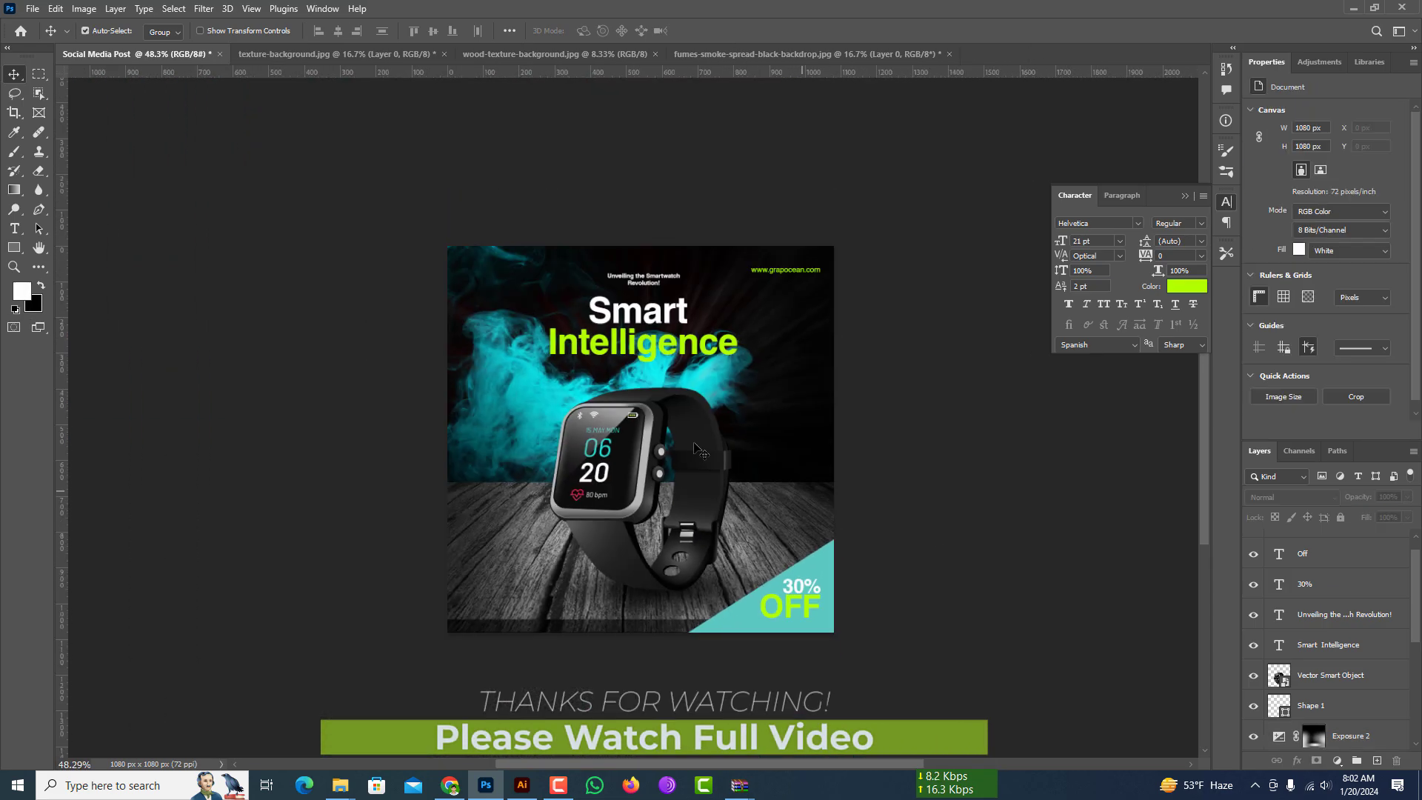
scroll(833, 354, "up", 2)
scroll(839, 357, "down", 3)
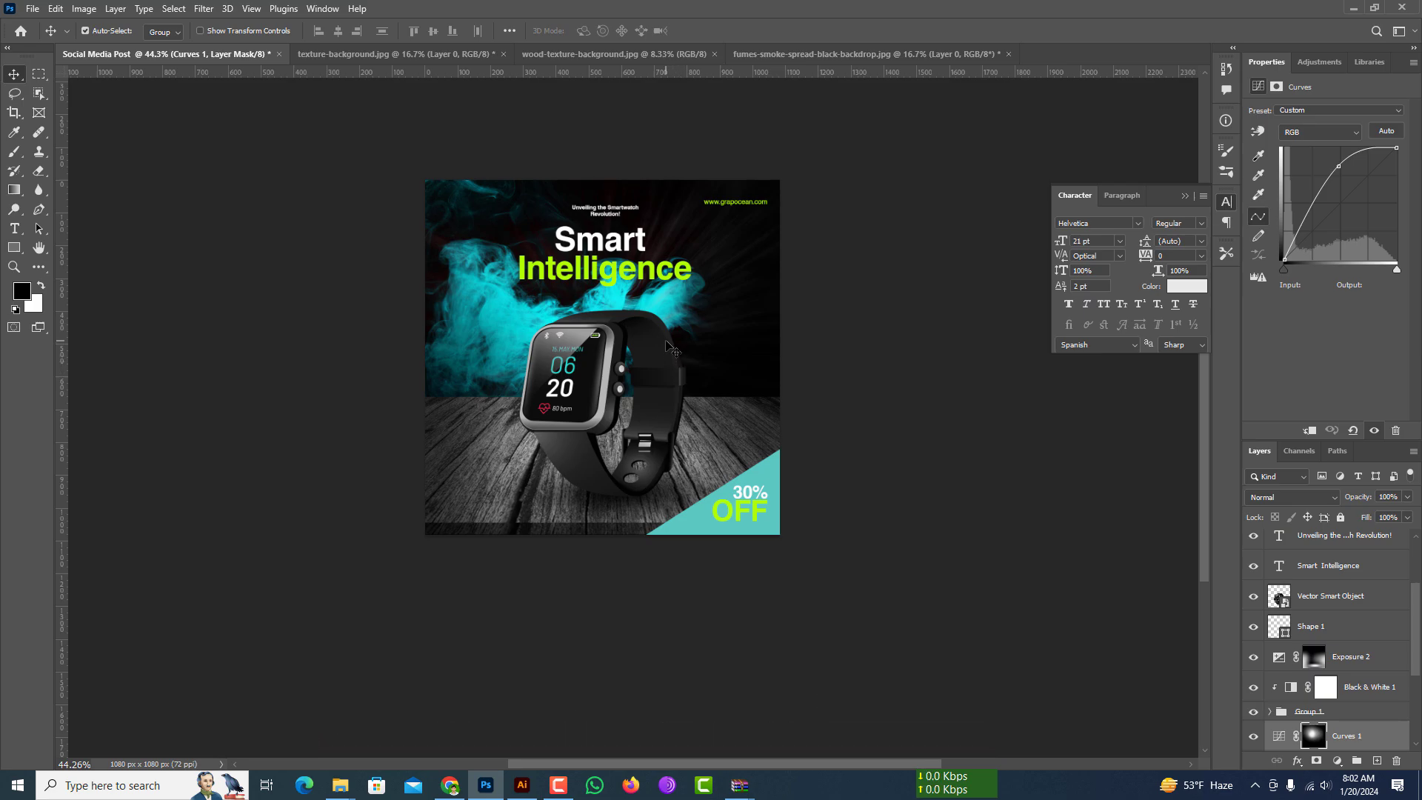
scroll(667, 345, "down", 3)
scroll(722, 381, "up", 4)
scroll(520, 415, "down", 3)
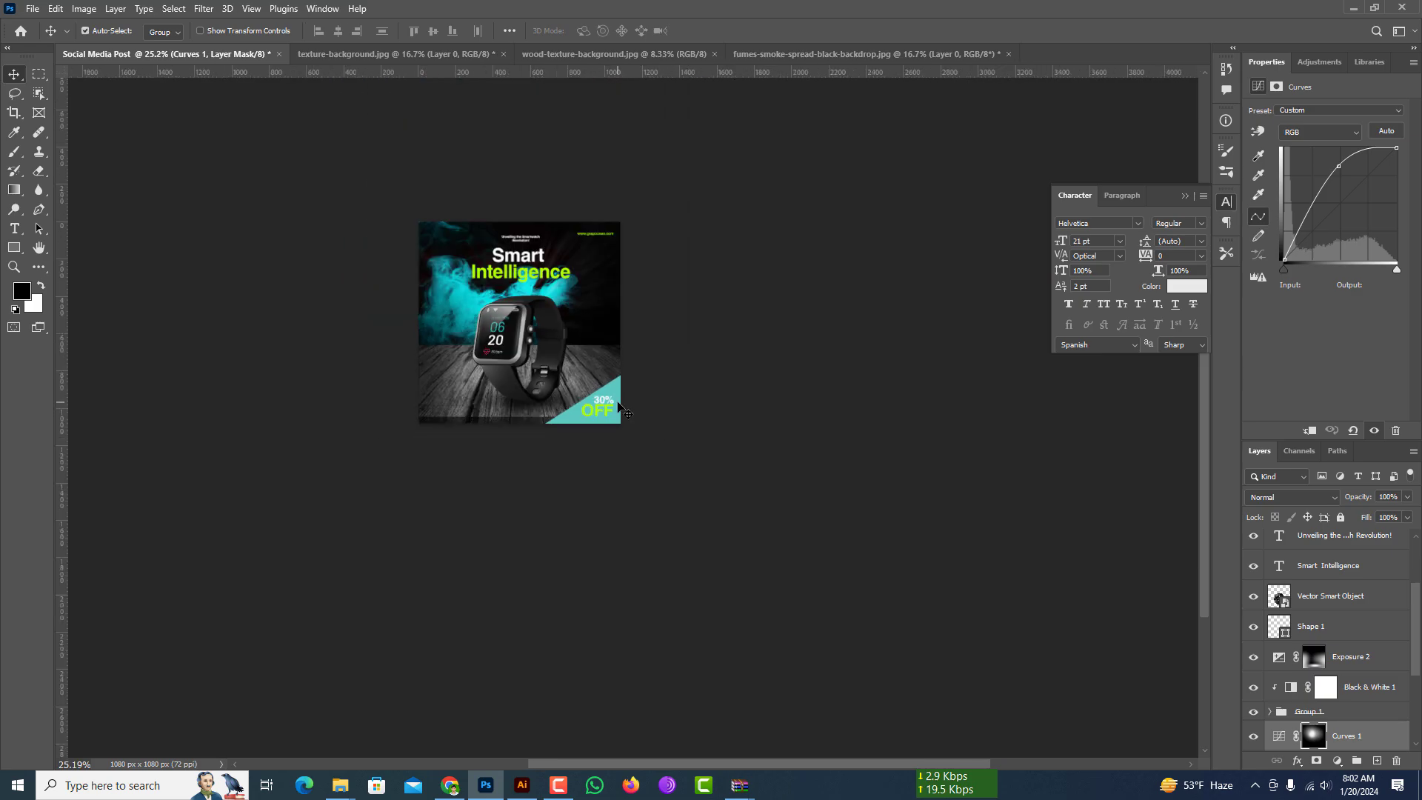
scroll(621, 407, "up", 2)
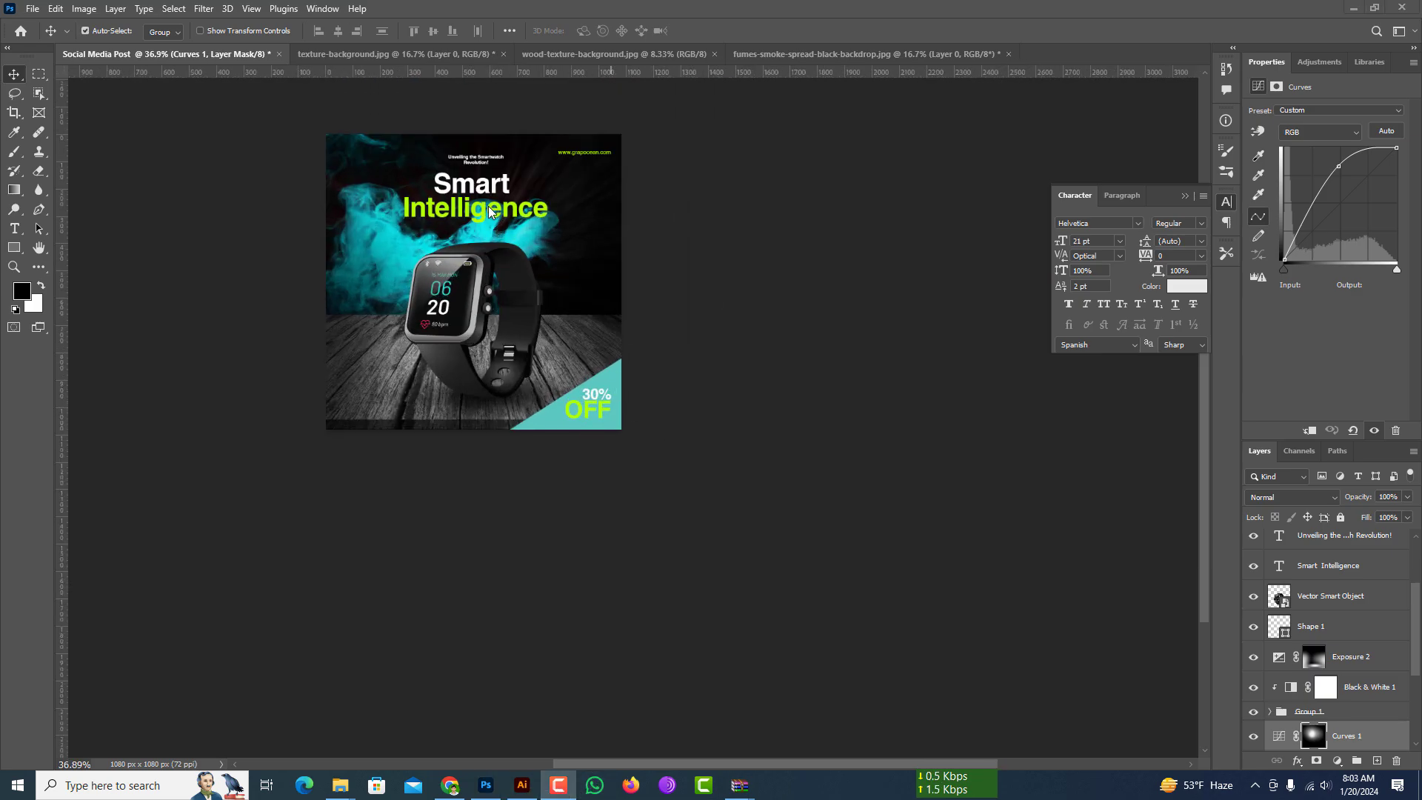